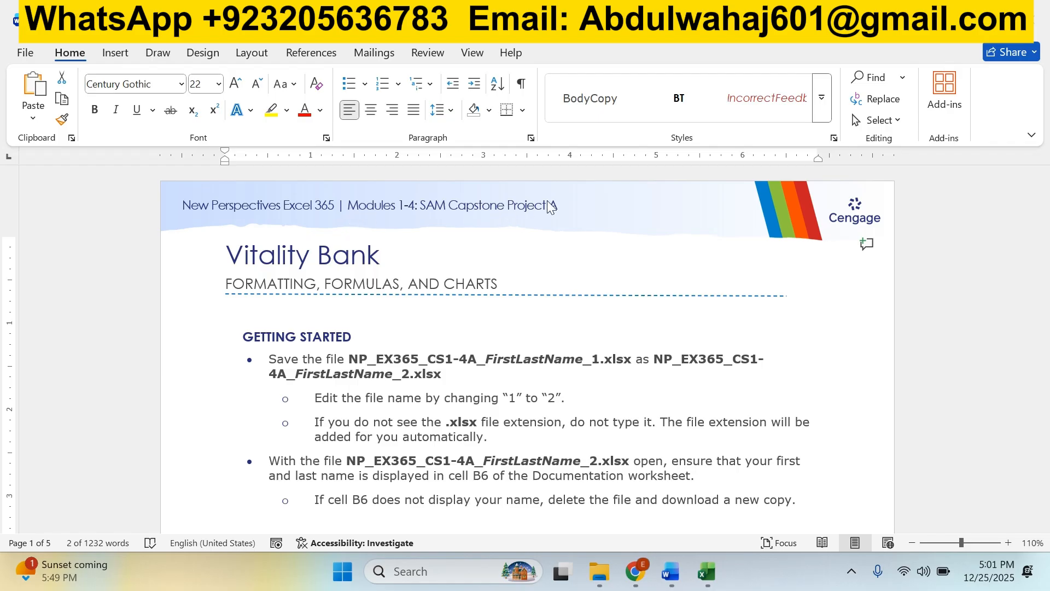
# Highlight the "Vitality Bank" title at the start of the instructions in bright green
pyautogui.tripleClick(359, 254)
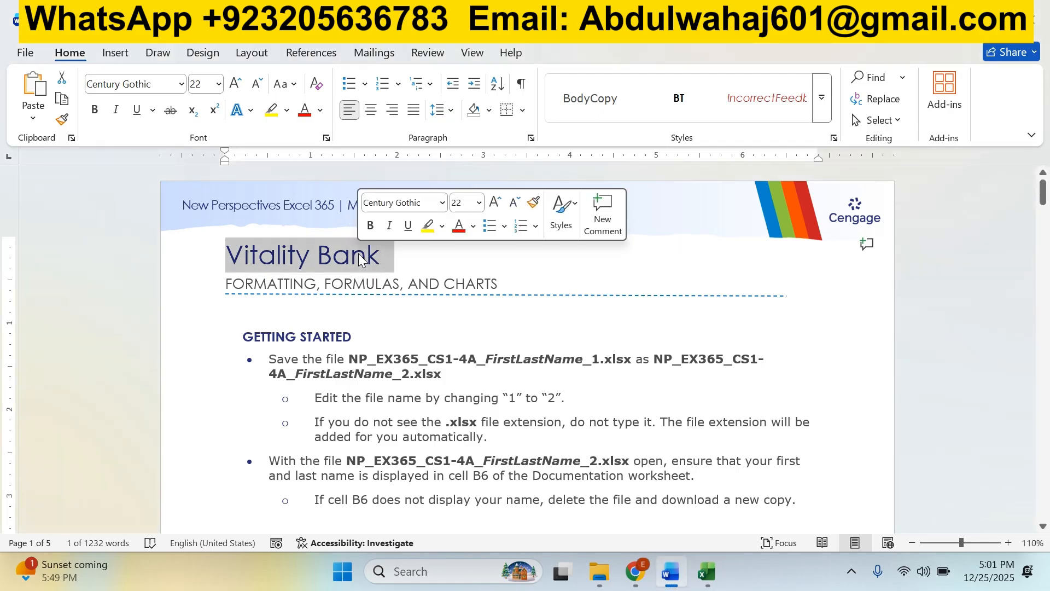
pyautogui.click(286, 111)
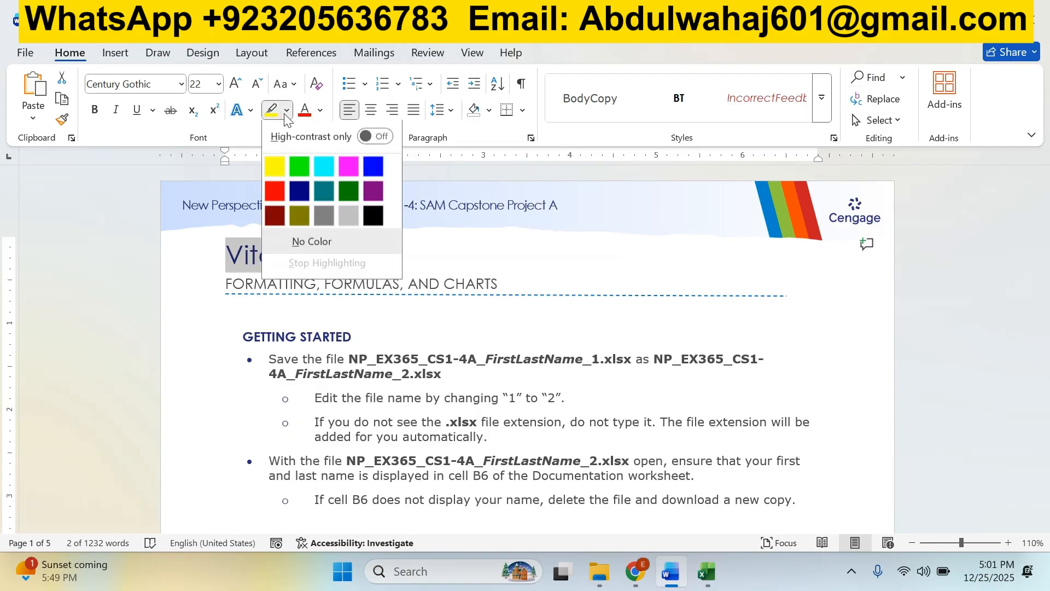
pyautogui.click(299, 165)
pyautogui.click(512, 309)
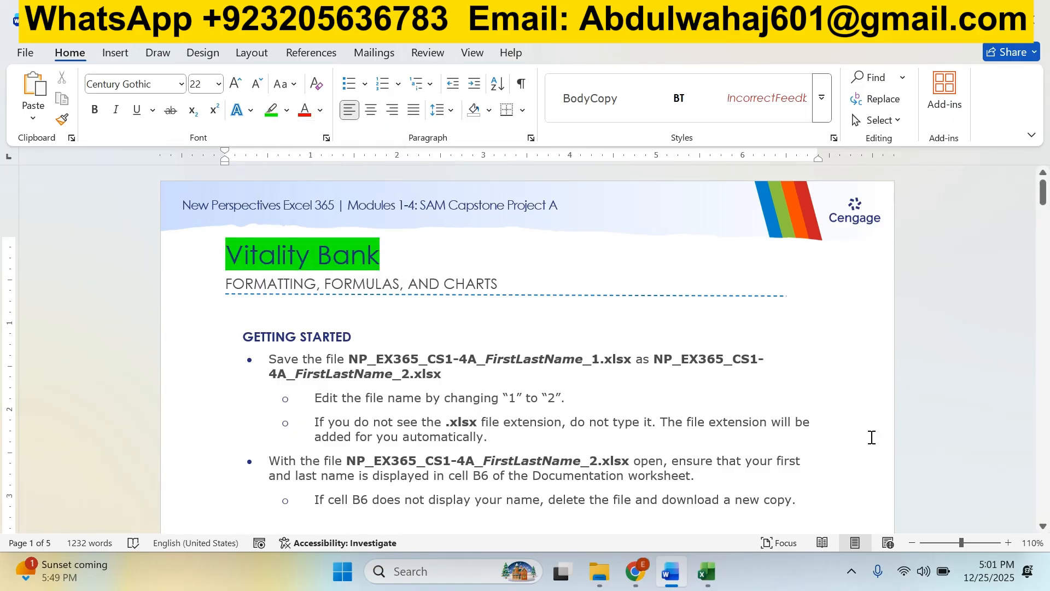
# Enlarge the page to 130% and look through the project instructions and final figures, returning to Project Steps
pyautogui.click(1009, 543)
pyautogui.click(1009, 543)
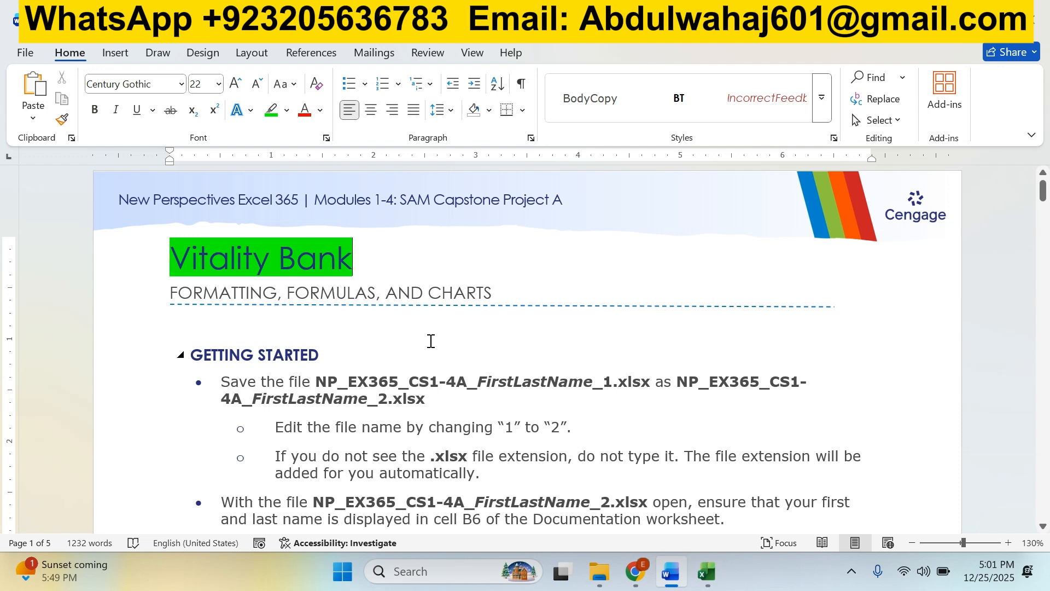
pyautogui.scroll(-3, 430, 341)
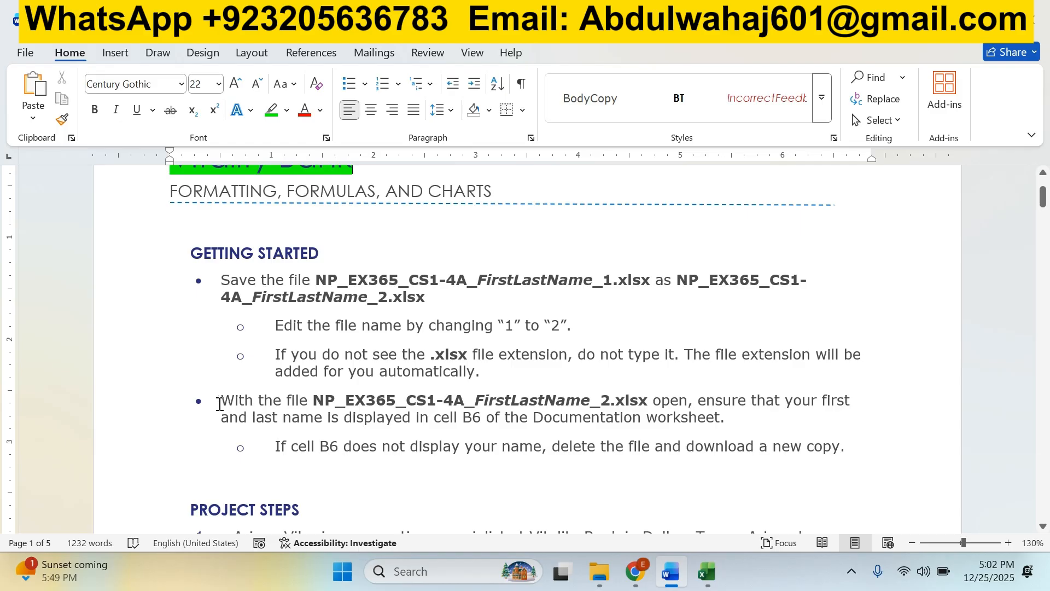
pyautogui.scroll(-3, 221, 393)
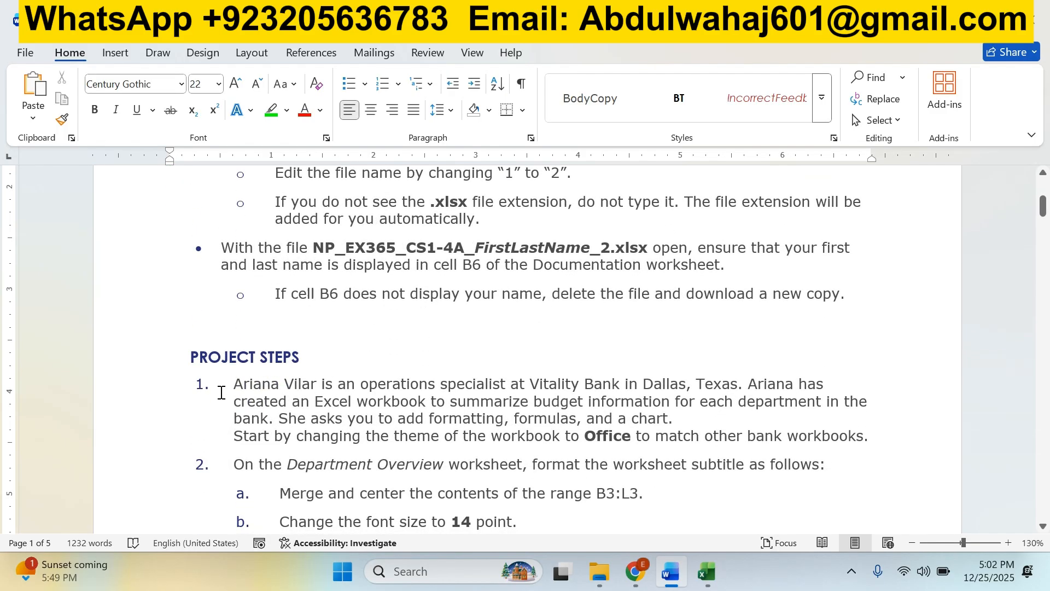
pyautogui.scroll(-2, 221, 393)
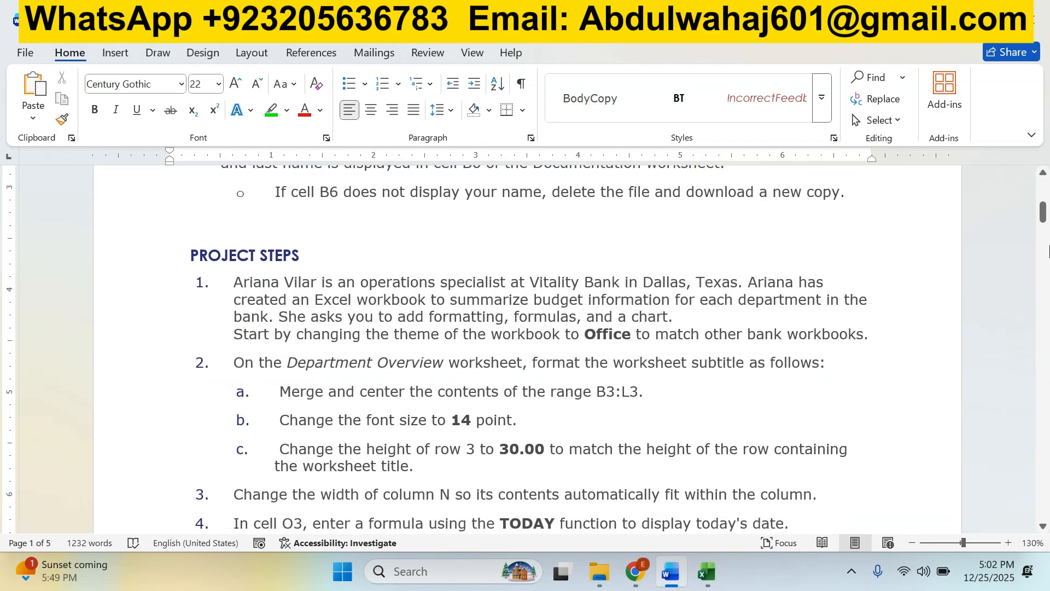
pyautogui.scroll(-15, 382, 321)
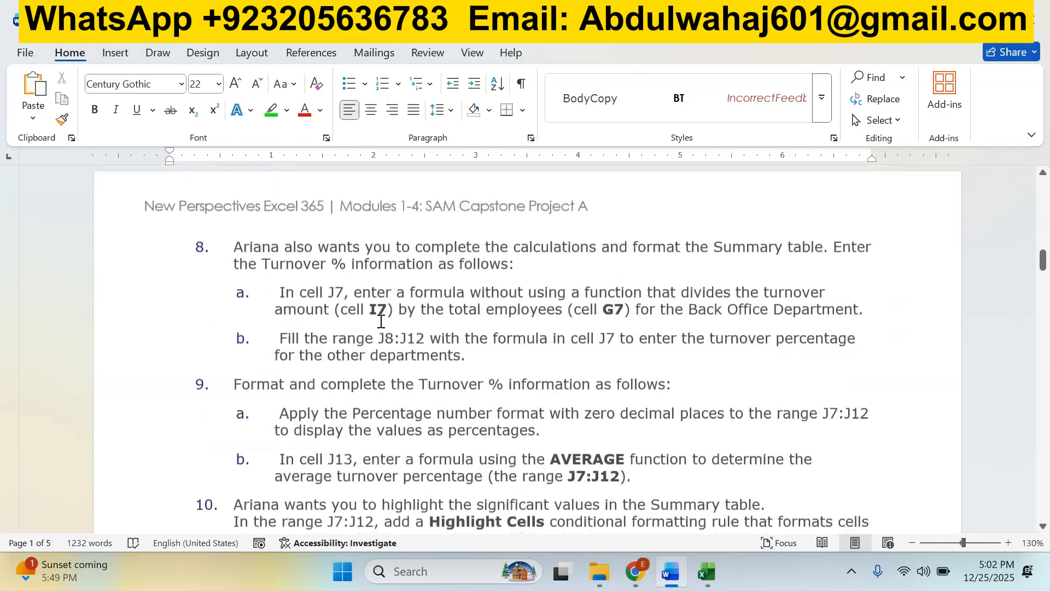
pyautogui.scroll(-20, 381, 321)
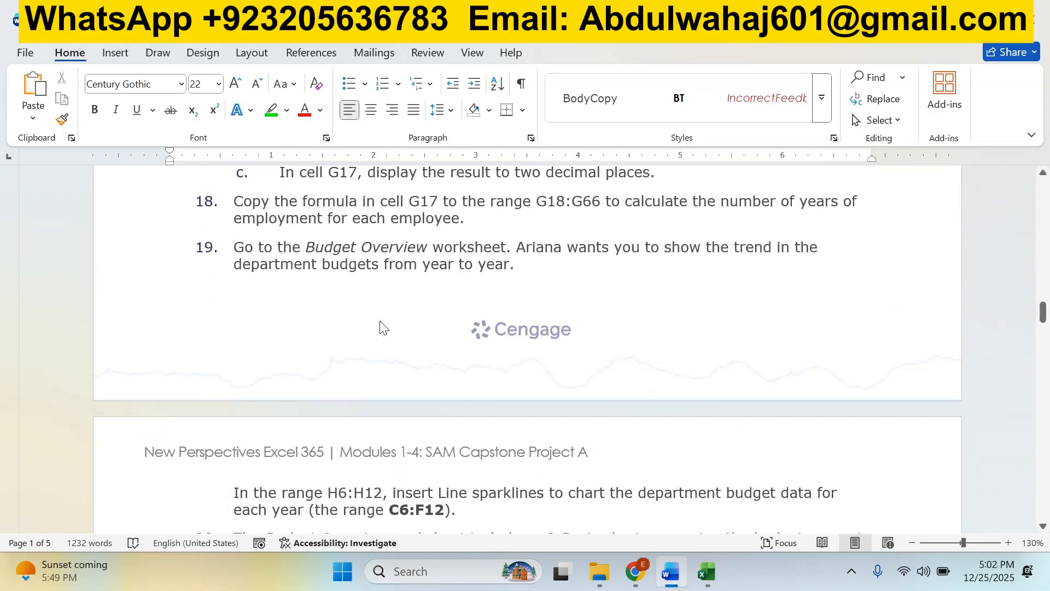
pyautogui.scroll(-15, 381, 324)
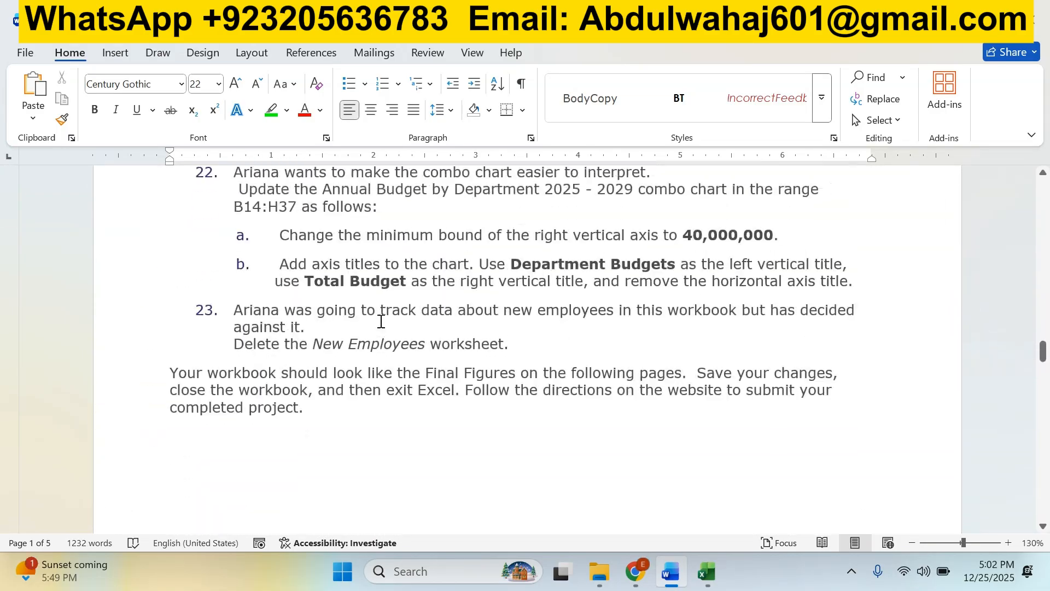
pyautogui.scroll(1, 381, 322)
pyautogui.scroll(-15, 382, 322)
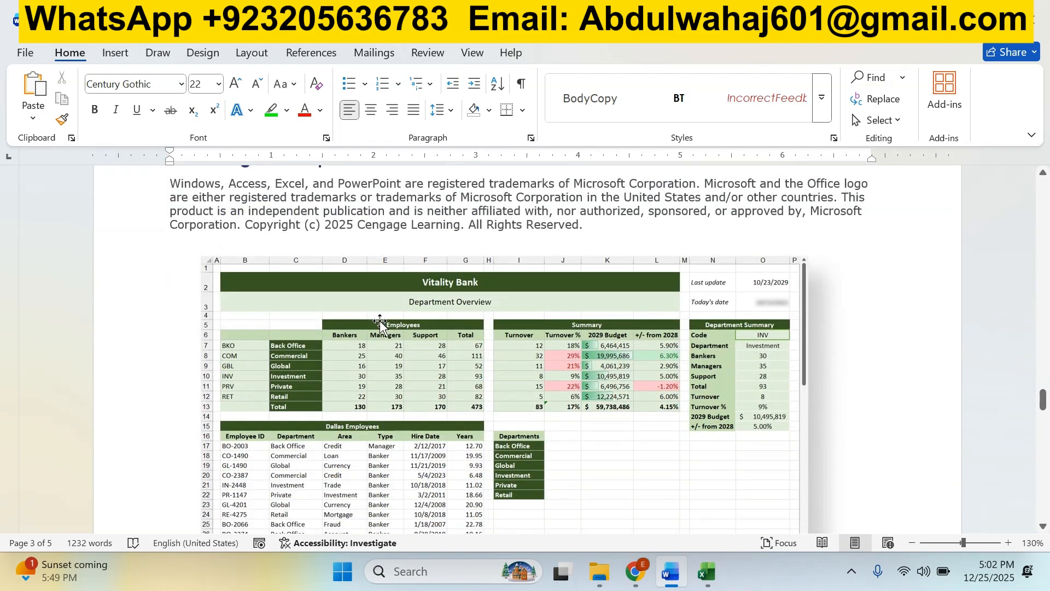
pyautogui.scroll(-3, 380, 320)
pyautogui.scroll(1, 379, 320)
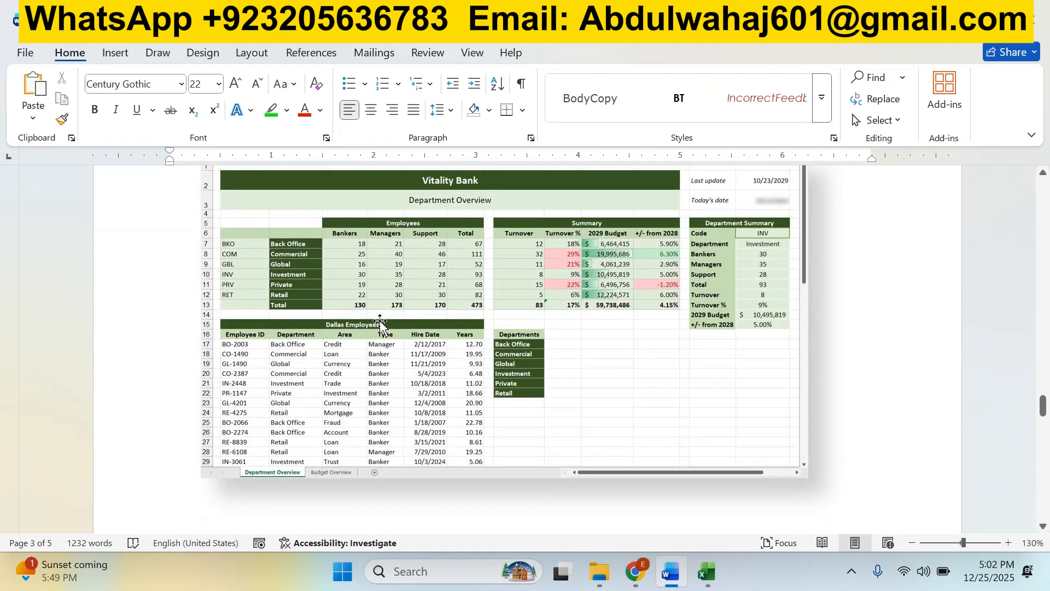
pyautogui.scroll(-20, 380, 321)
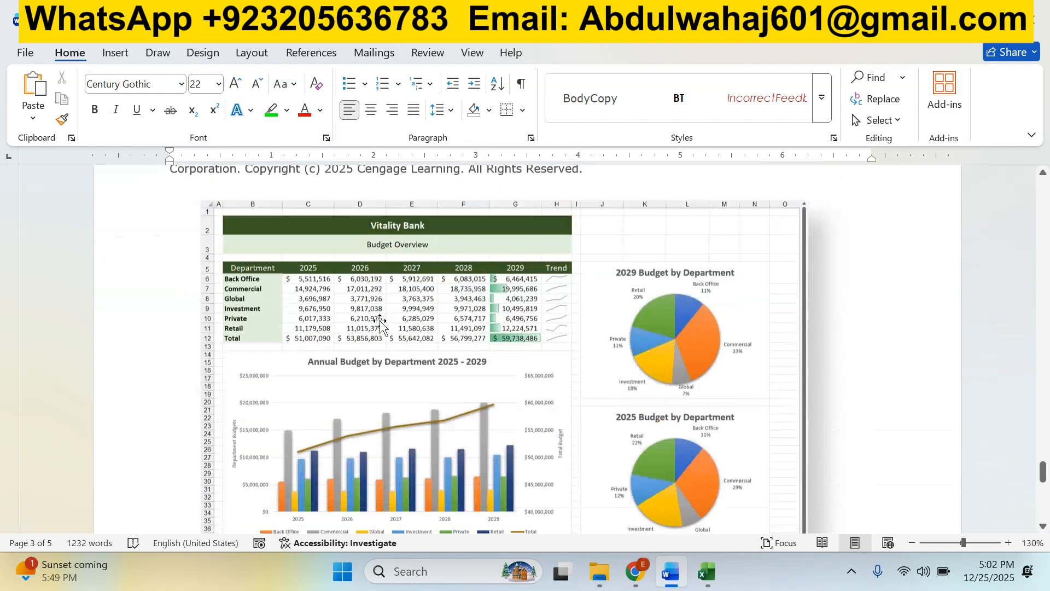
pyautogui.scroll(-10, 381, 323)
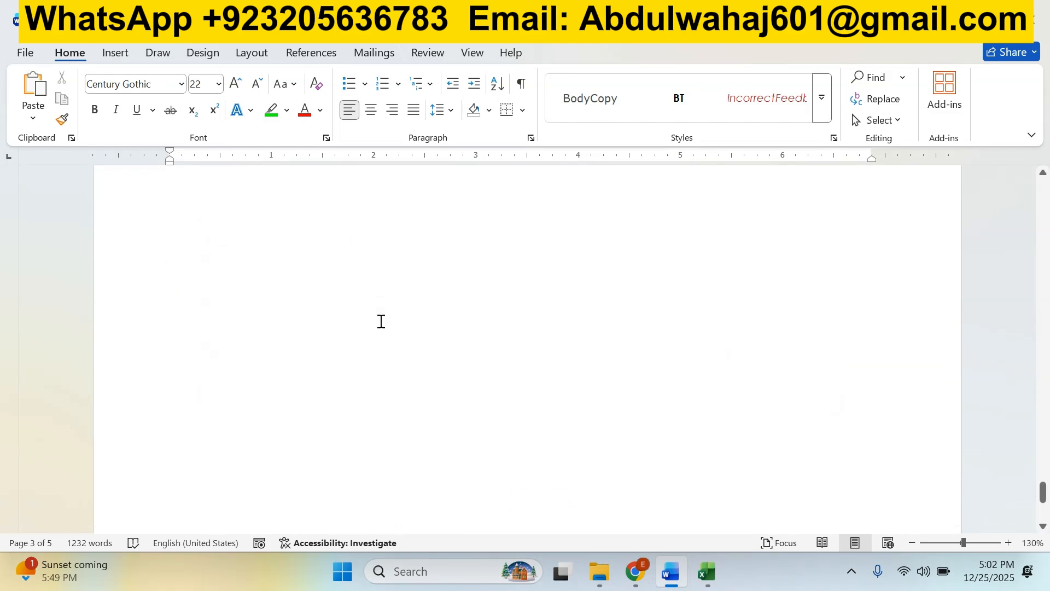
pyautogui.scroll(20, 381, 322)
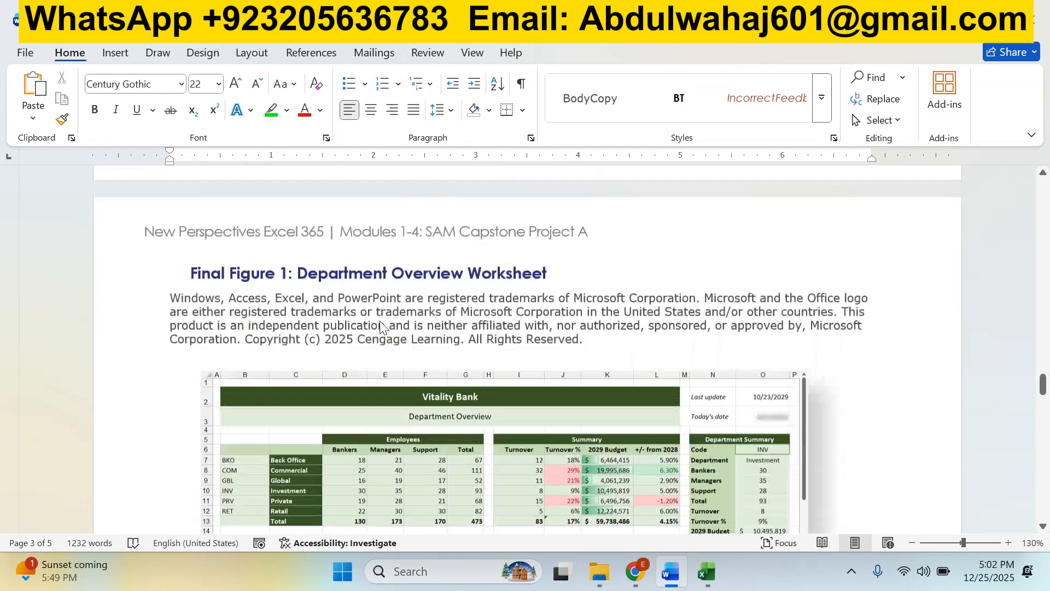
pyautogui.scroll(20, 381, 323)
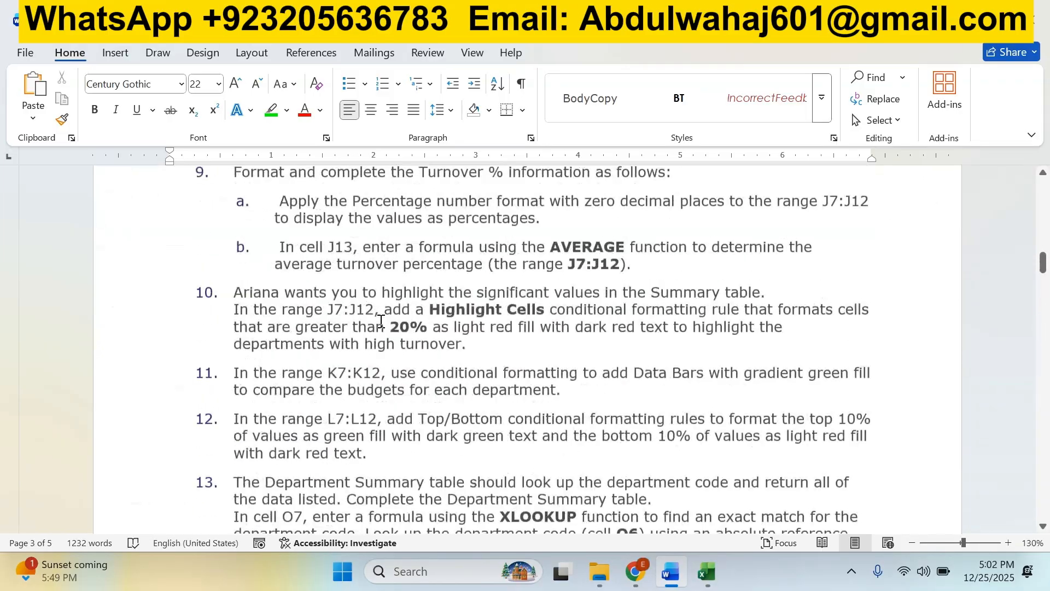
pyautogui.scroll(20, 381, 322)
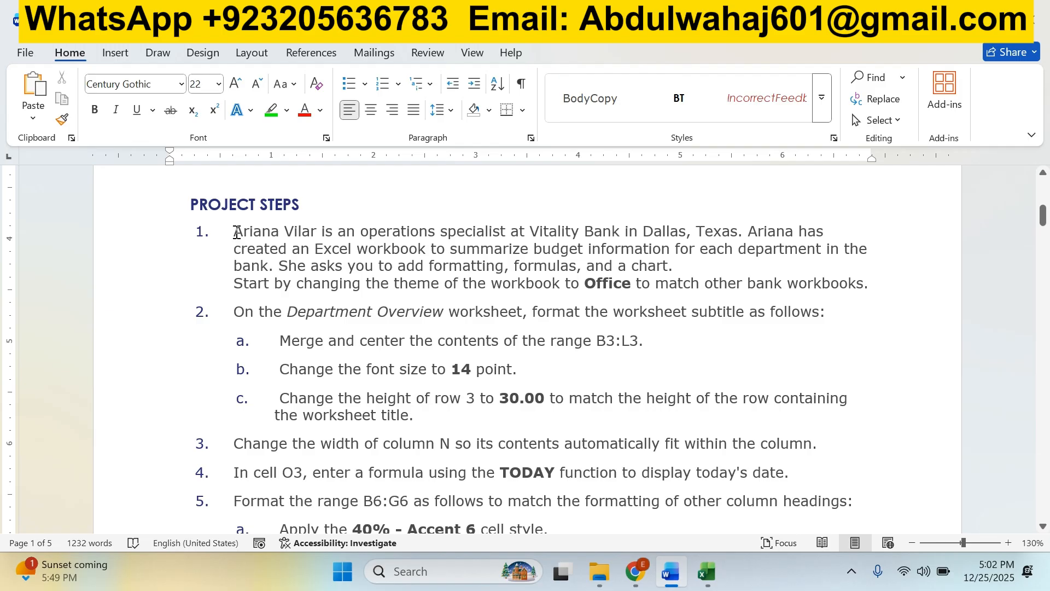
# Select the full text of project step 1 in the instructions
pyautogui.moveTo(236, 232); pyautogui.dragTo(693, 274)
pyautogui.click(666, 264)
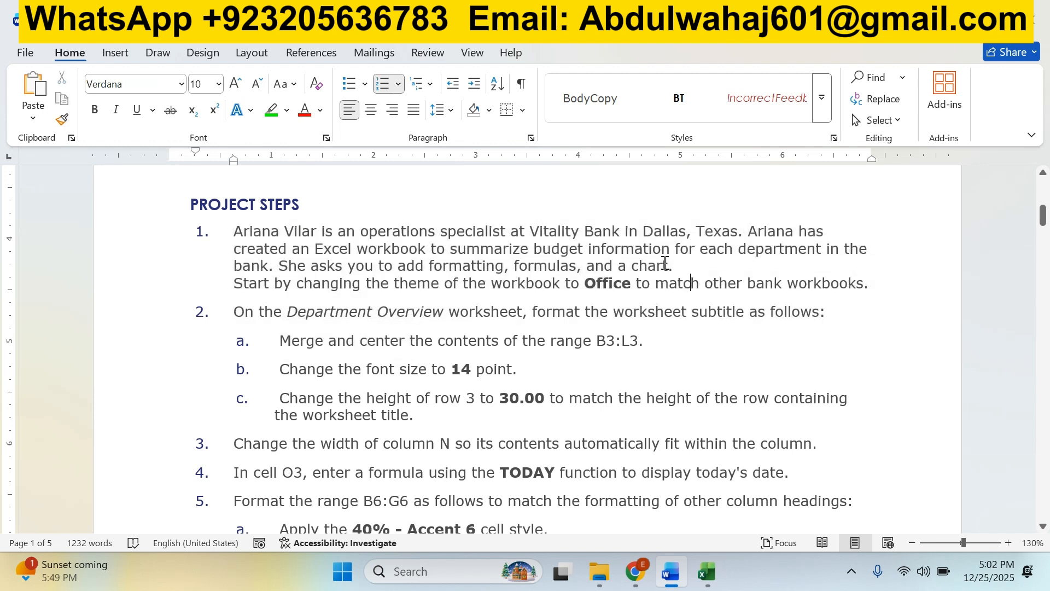
pyautogui.tripleClick(270, 283)
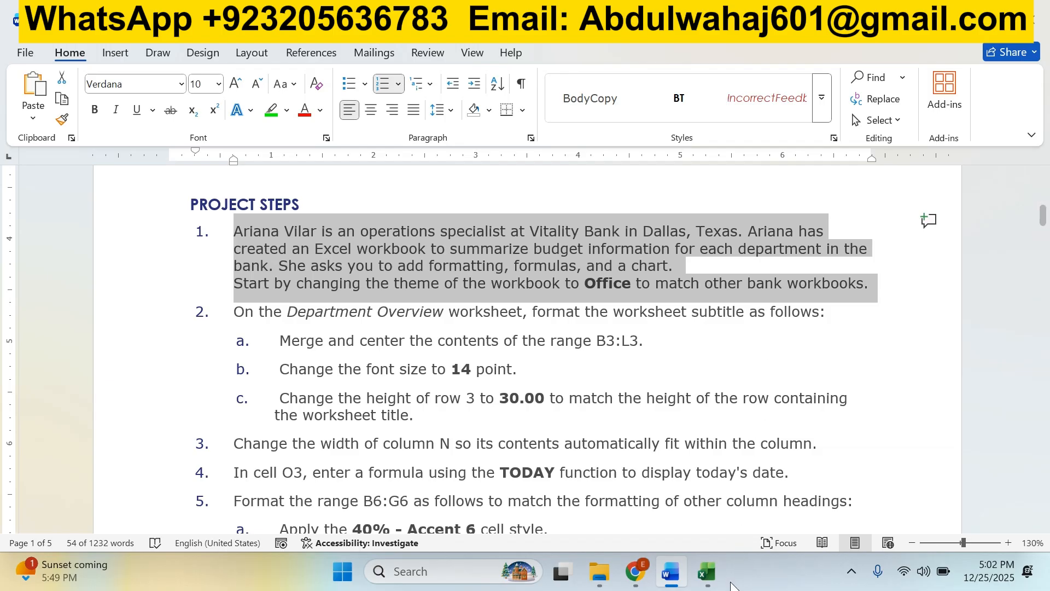
# Switch to the Excel workbook and apply the Office theme from the Department Overview worksheet
pyautogui.click(700, 572)
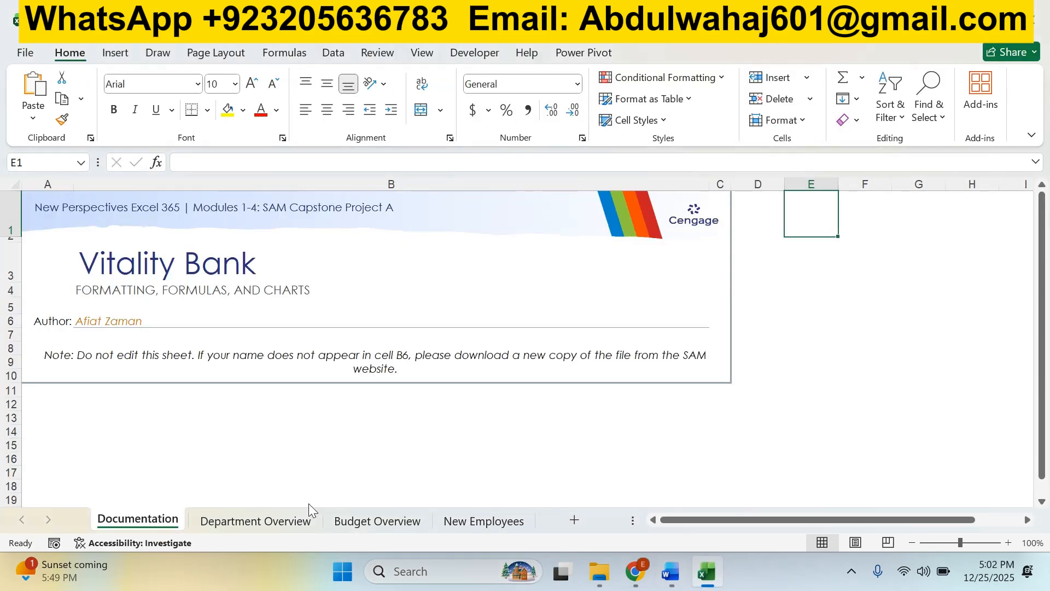
pyautogui.click(239, 523)
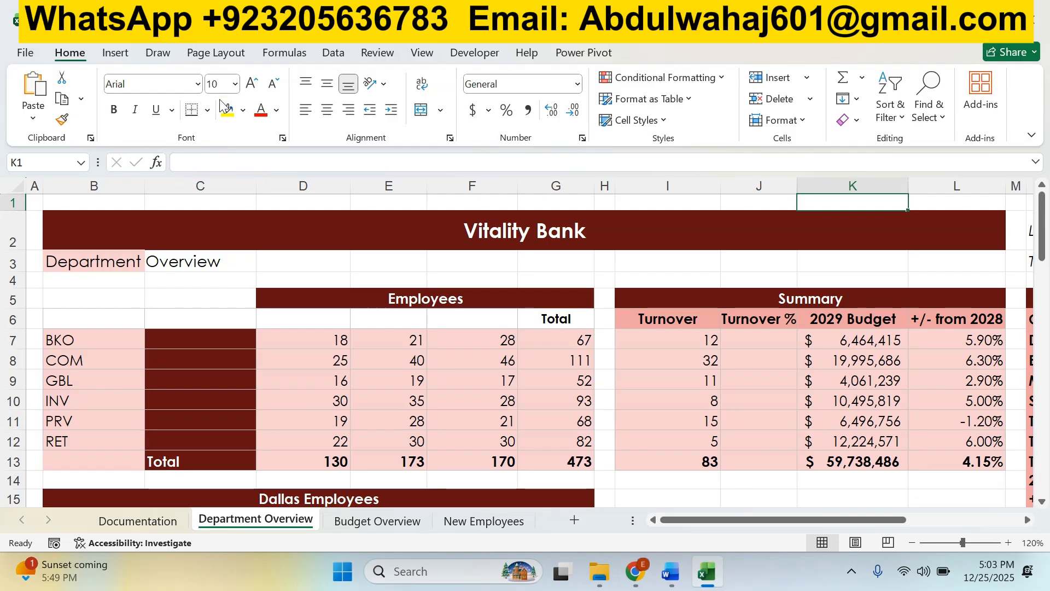
pyautogui.click(216, 53)
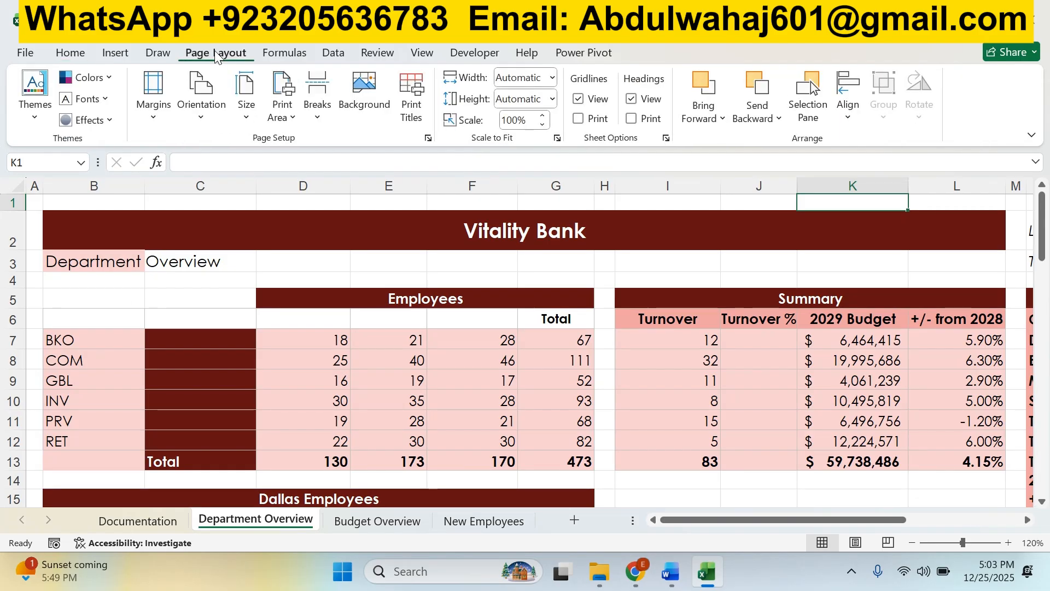
pyautogui.click(36, 121)
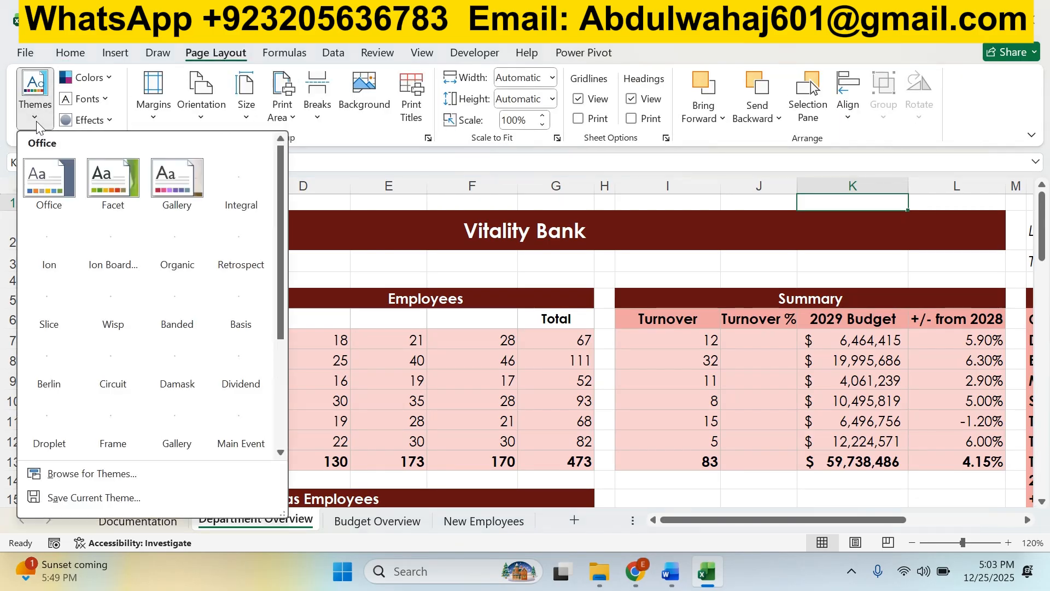
pyautogui.click(54, 190)
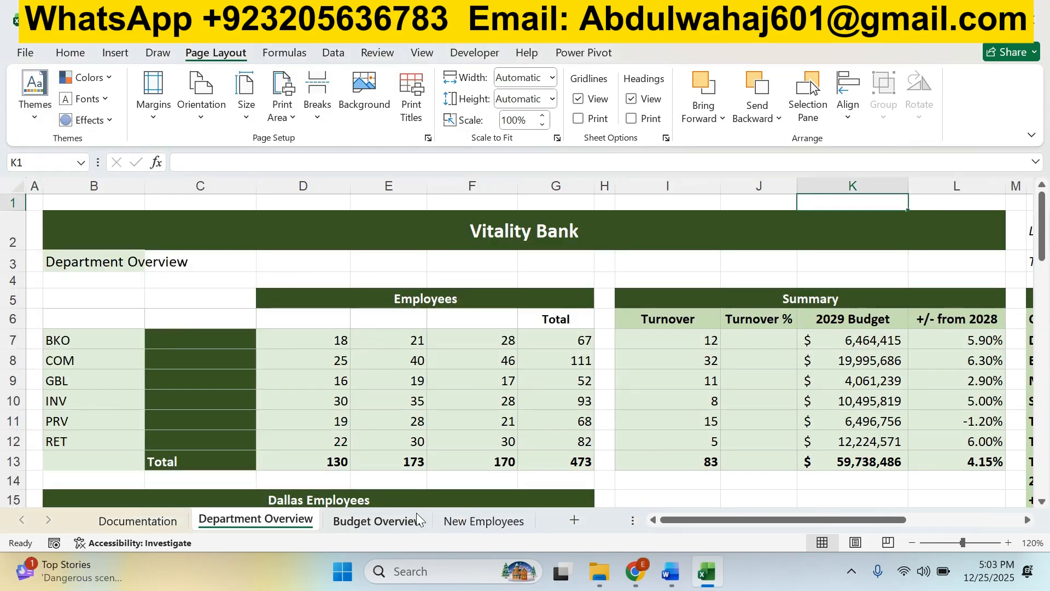
# Check the theme on the Budget Overview and New Employees worksheets and return to Department Overview
pyautogui.click(404, 526)
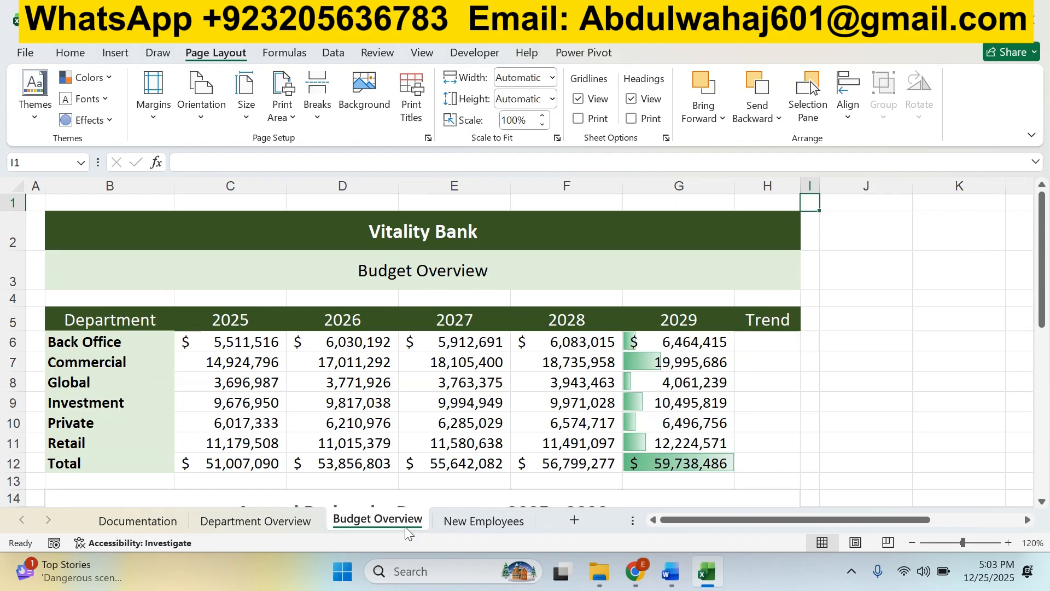
pyautogui.click(461, 525)
pyautogui.click(281, 527)
# Switch to the Word instructions and highlight project step 1 and the introductory line of step 2 in bright green
pyautogui.hotkey('alt', 'Tab')
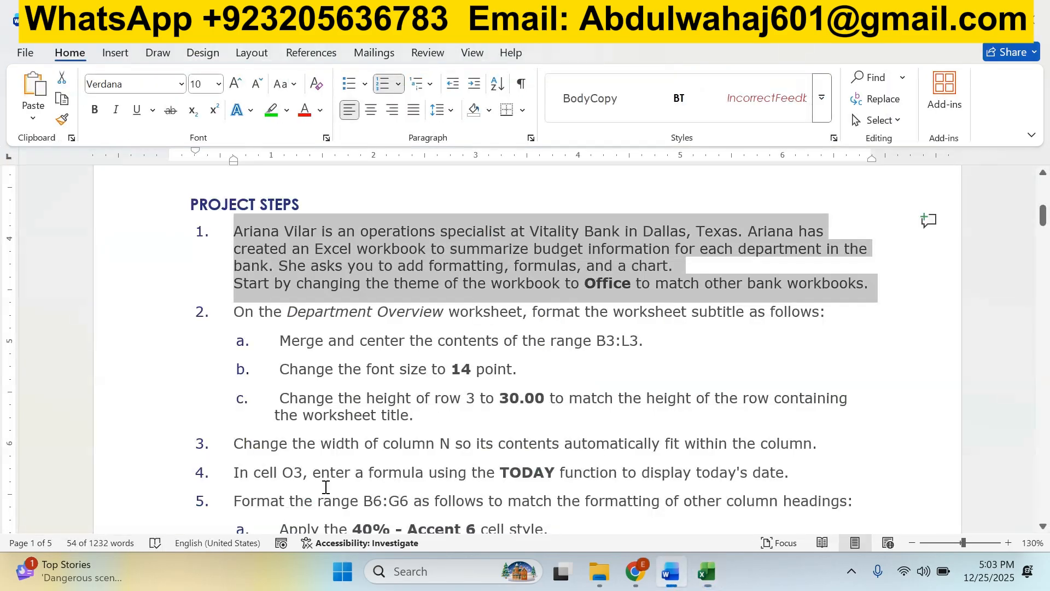
pyautogui.click(272, 109)
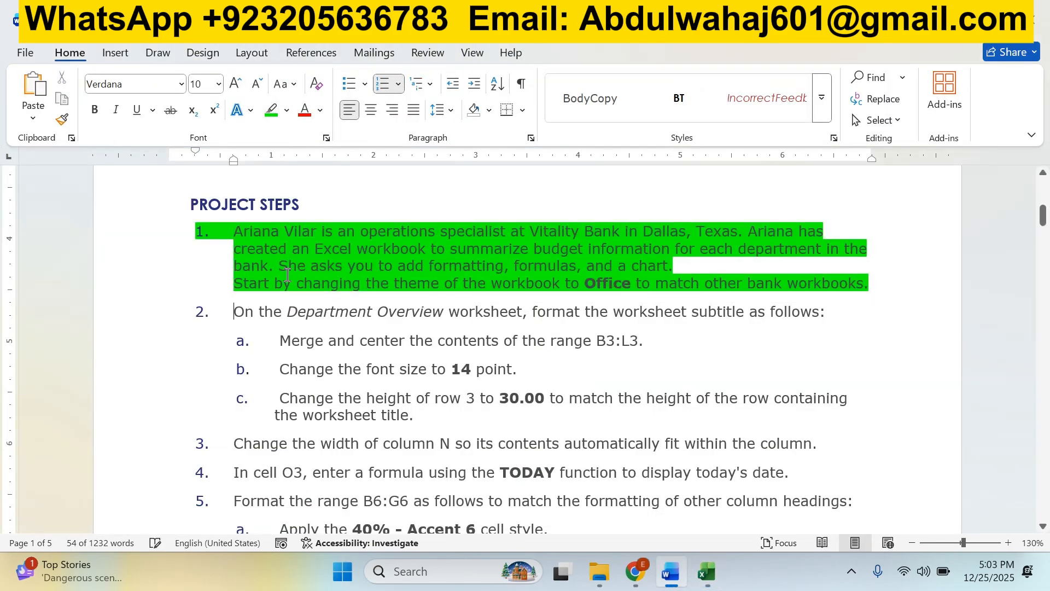
pyautogui.click(255, 317)
pyautogui.moveTo(237, 310); pyautogui.dragTo(785, 310)
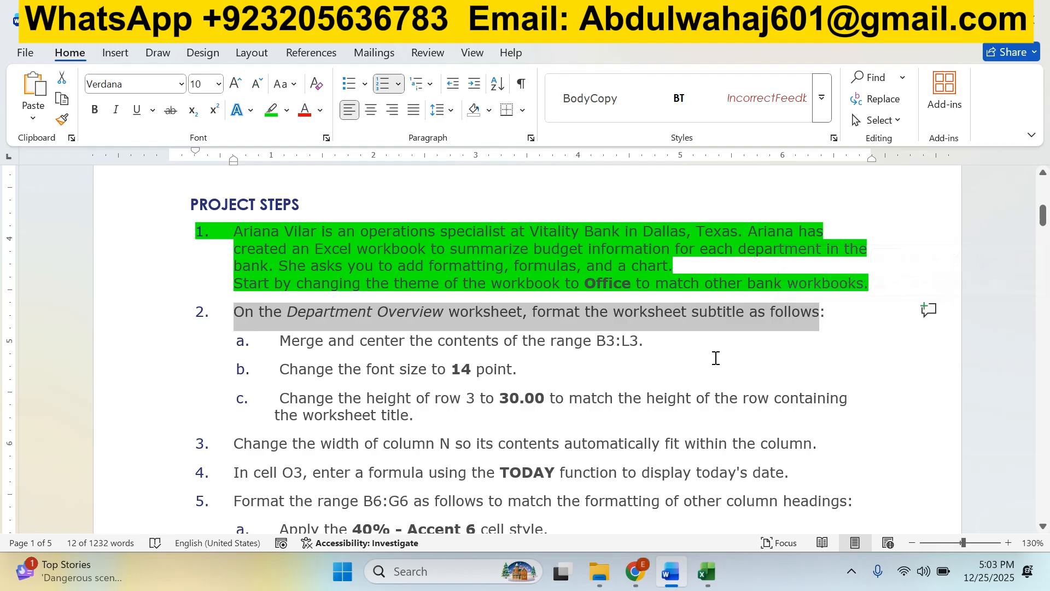
pyautogui.click(273, 115)
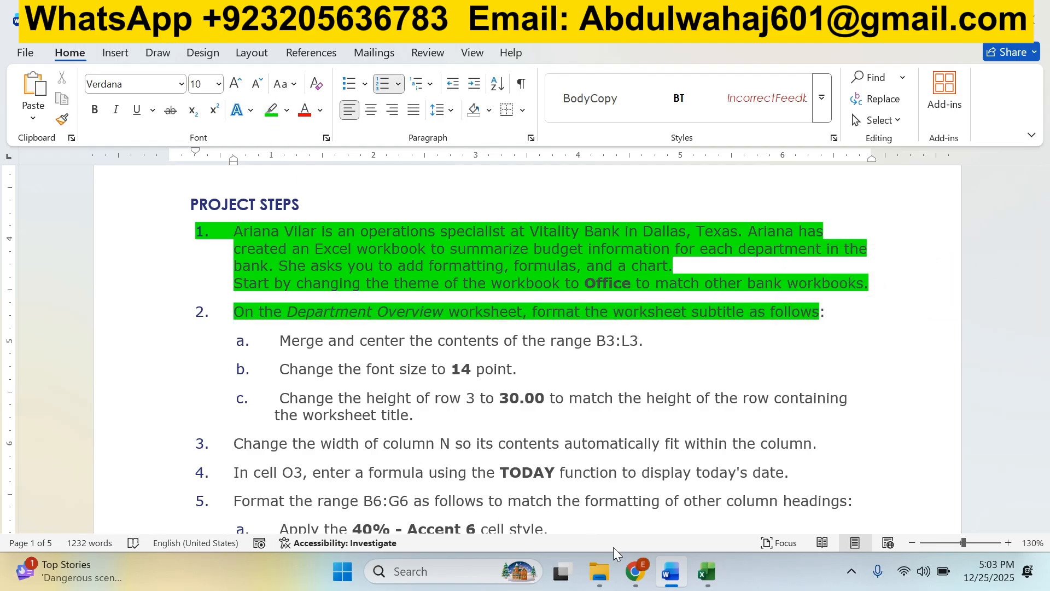
# Switch to the Excel workbook and merge and center the subtitle range B3:L3 on Department Overview
pyautogui.click(706, 571)
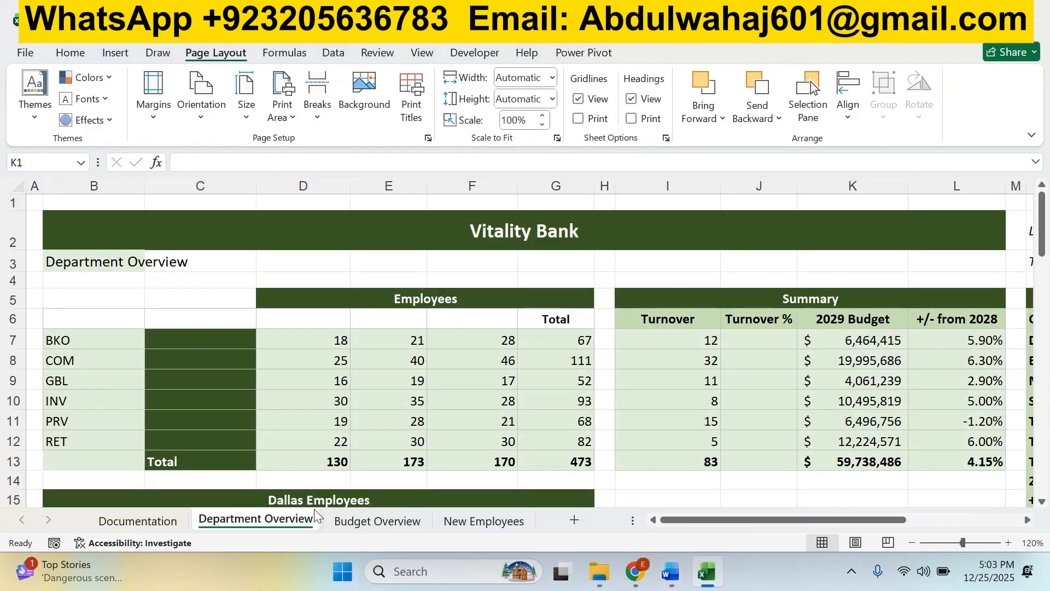
pyautogui.hotkey('alt', 'Tab')
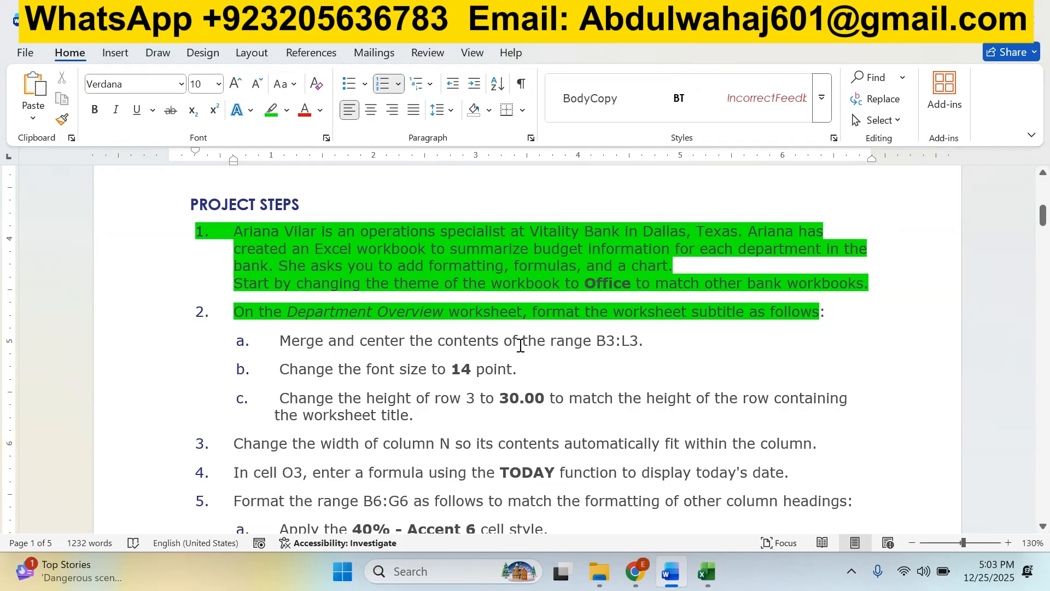
pyautogui.hotkey('alt', 'Tab')
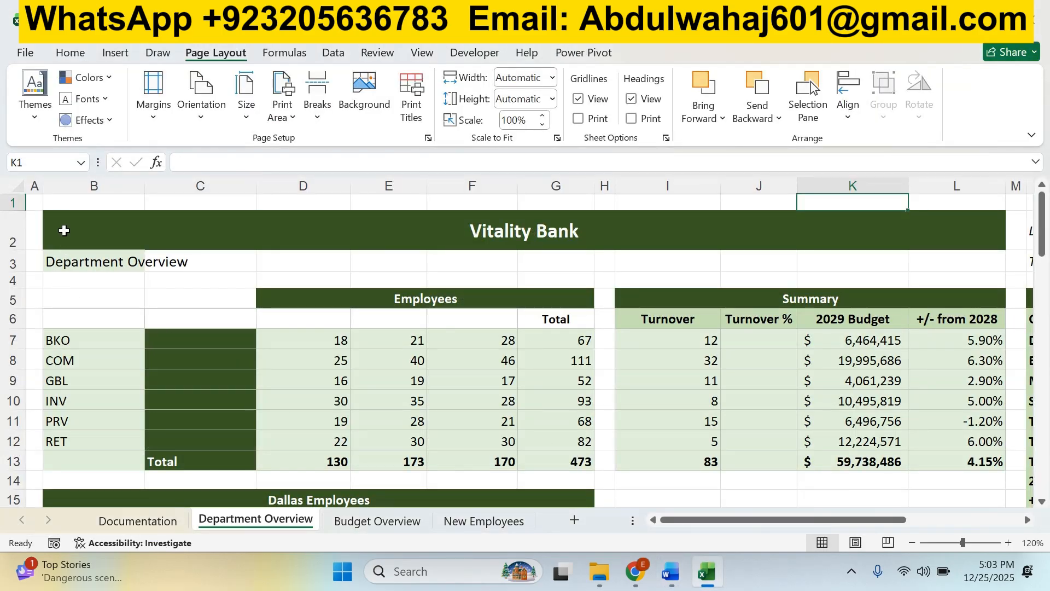
pyautogui.click(64, 231)
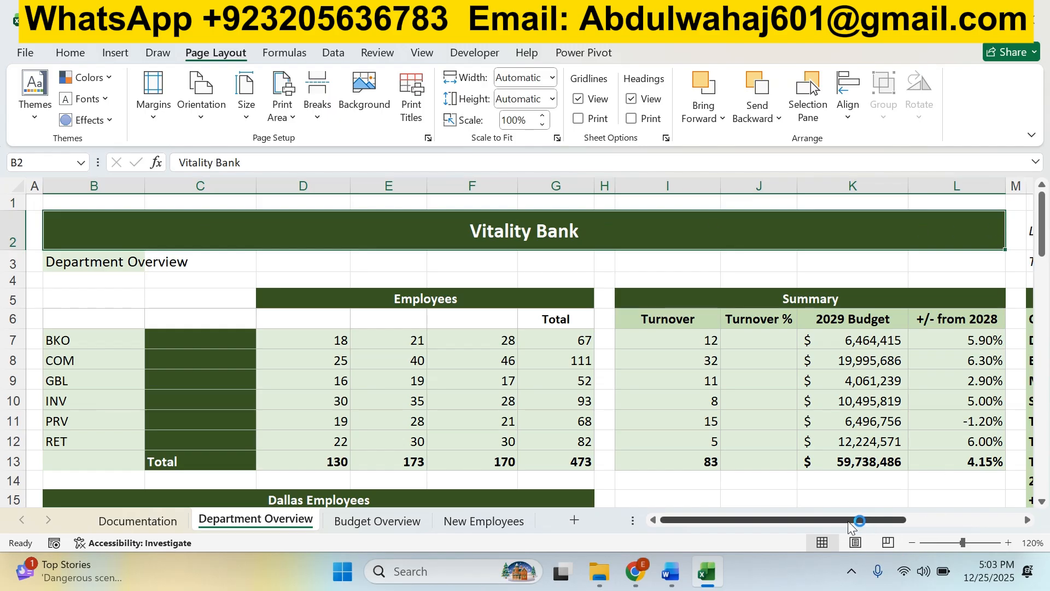
pyautogui.moveTo(848, 521)
pyautogui.mouseDown()
pyautogui.moveTo(897, 518)
pyautogui.moveTo(832, 512)
pyautogui.mouseUp()
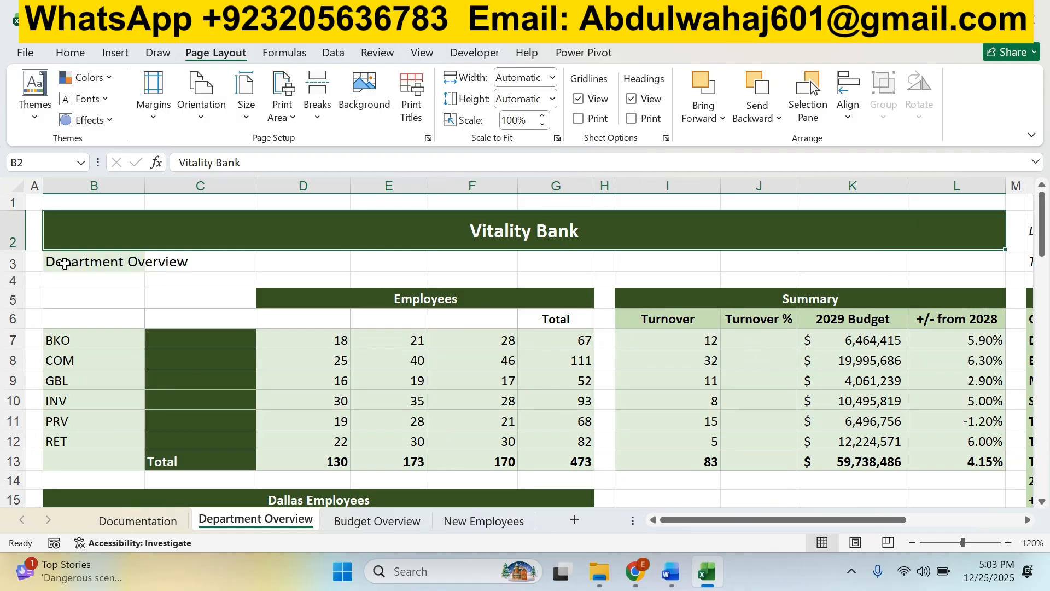
pyautogui.moveTo(65, 263); pyautogui.dragTo(935, 265)
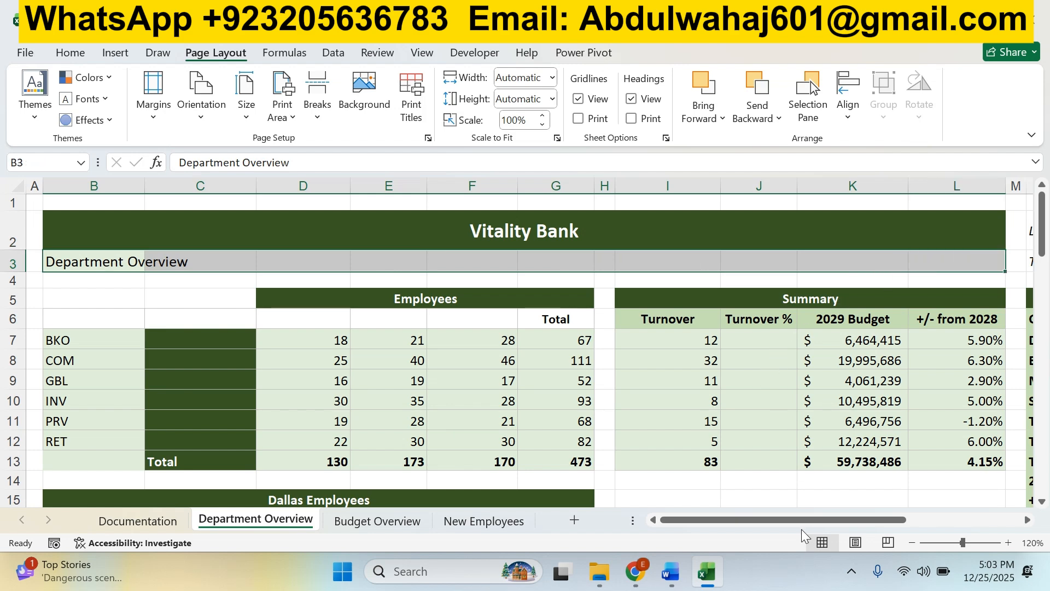
pyautogui.moveTo(799, 519)
pyautogui.mouseDown()
pyautogui.moveTo(849, 512)
pyautogui.moveTo(796, 522)
pyautogui.mouseUp()
pyautogui.click(68, 53)
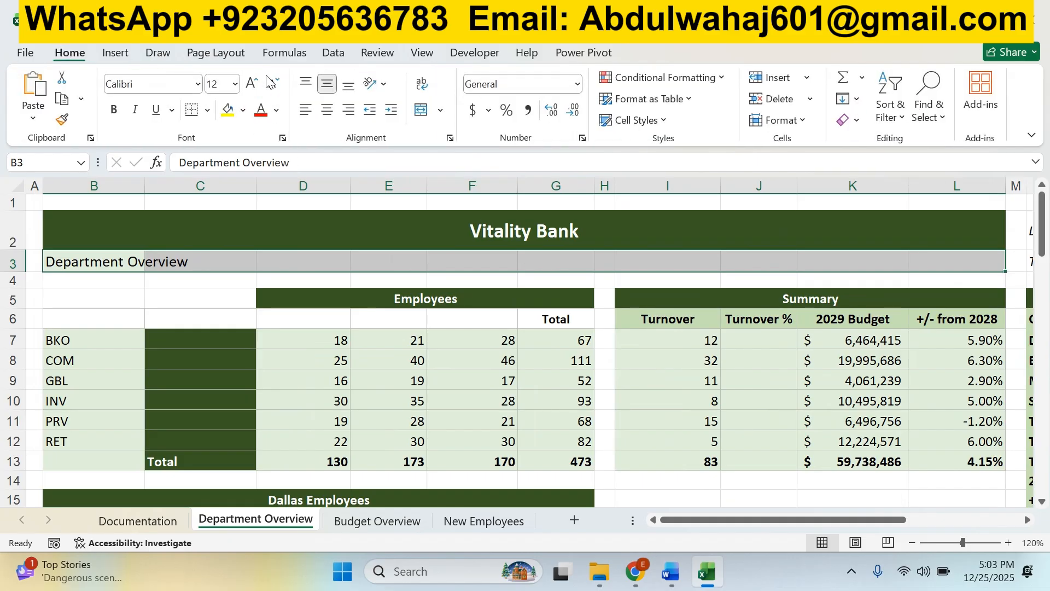
pyautogui.click(441, 116)
pyautogui.click(443, 132)
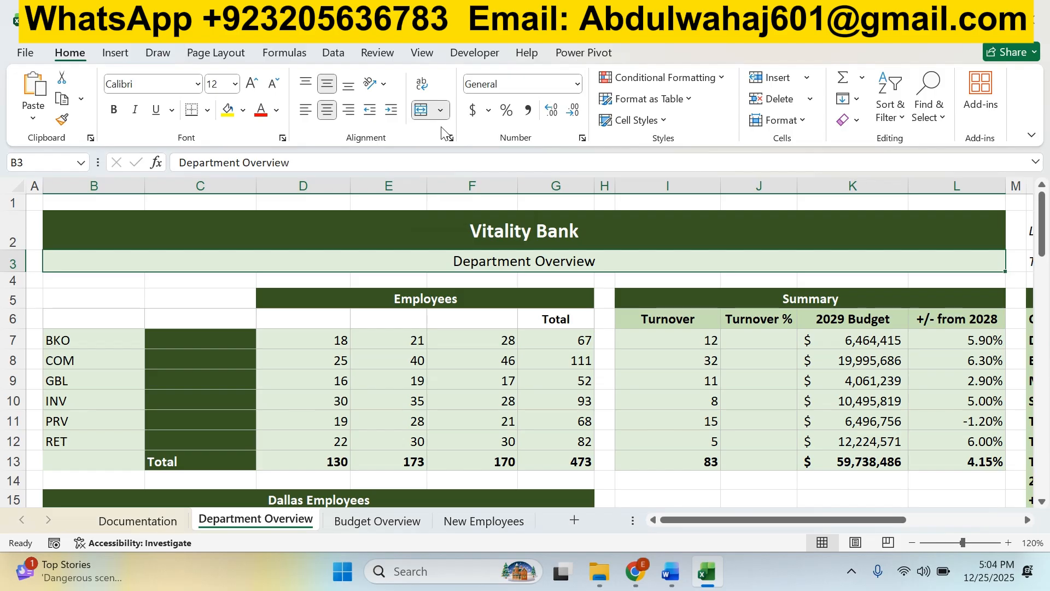
# Switch to the Word instructions and highlight step 2a in bright green
pyautogui.hotkey('alt', 'Tab')
pyautogui.tripleClick(456, 348)
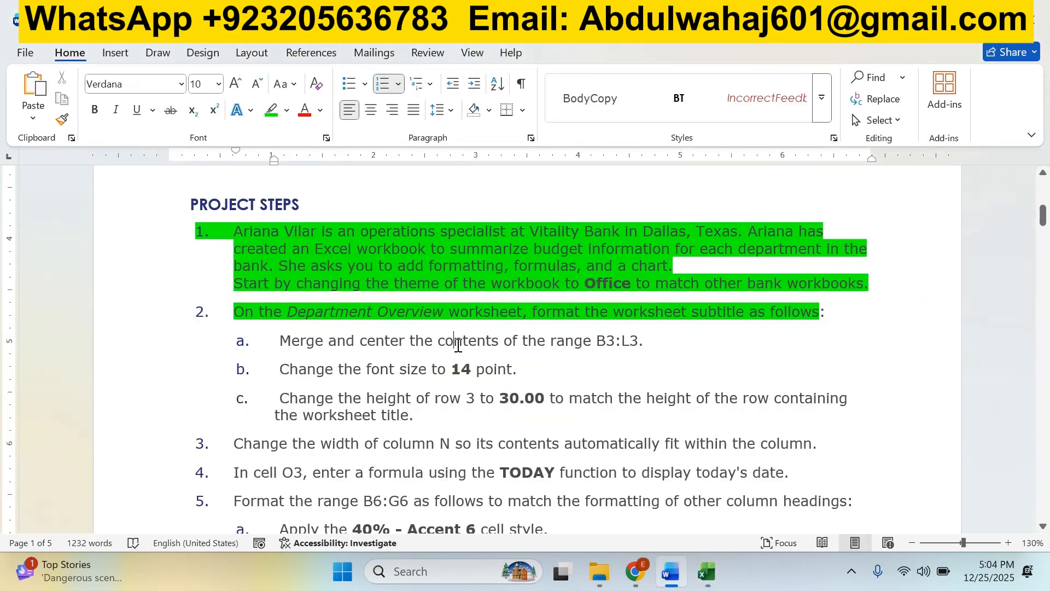
pyautogui.click(527, 318)
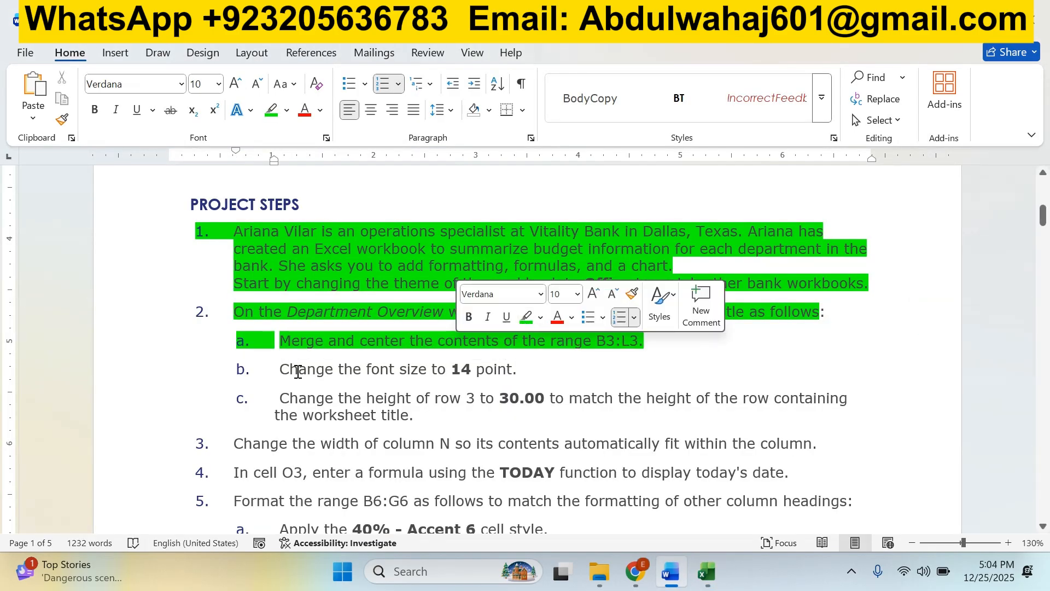
# Select the text of step 2b, switch to the Excel workbook and set the subtitle's font size to 14
pyautogui.moveTo(279, 365); pyautogui.dragTo(520, 370)
pyautogui.hotkey('alt', 'Tab')
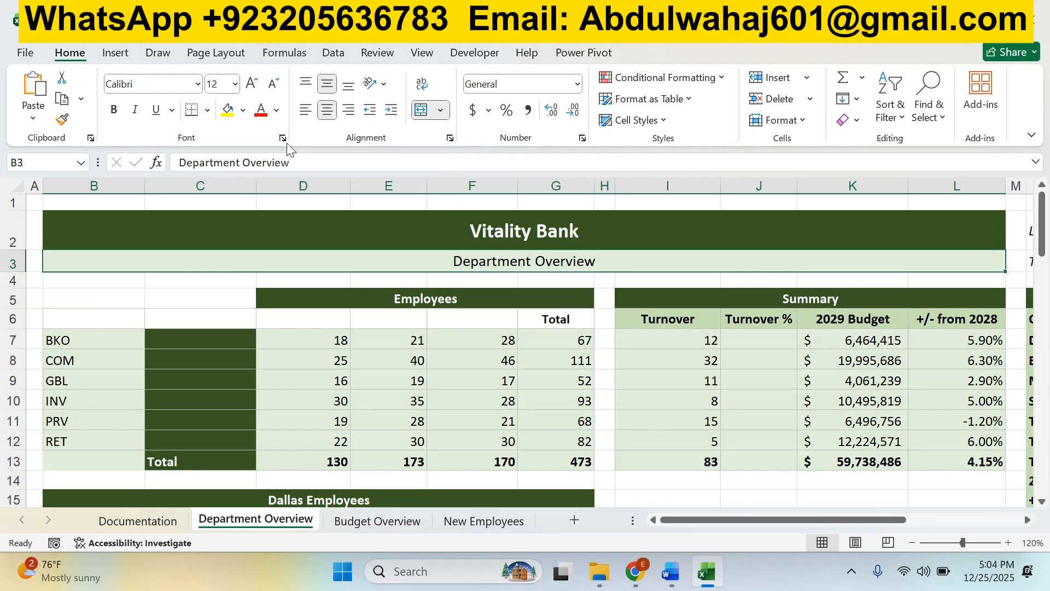
pyautogui.click(254, 85)
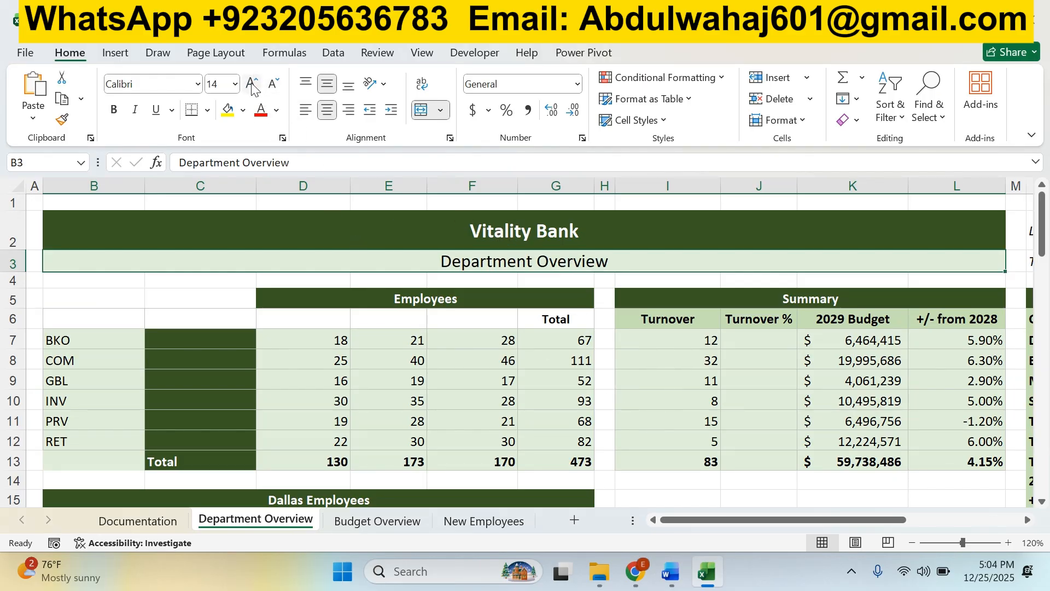
# Switch to the Word instructions, highlight step 2b in bright green and select the text of step 2c
pyautogui.hotkey('alt', 'Tab')
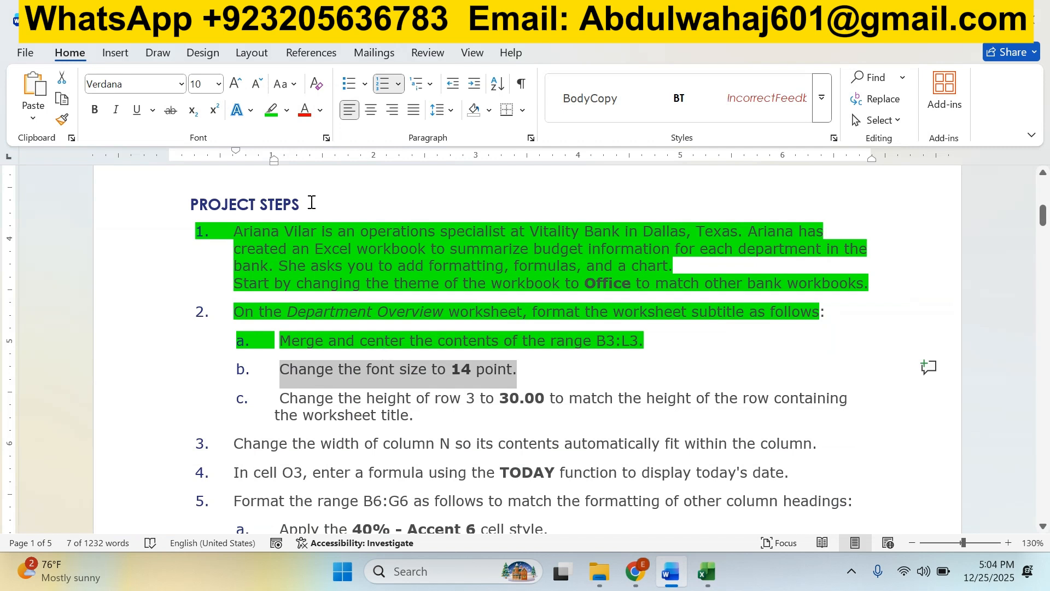
pyautogui.click(272, 110)
pyautogui.tripleClick(394, 403)
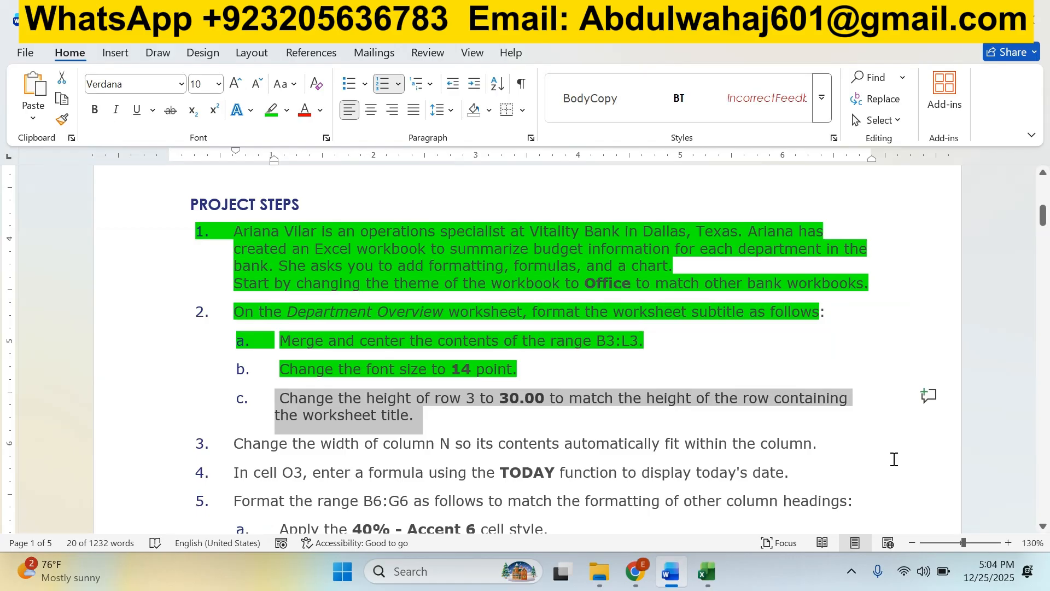
# Switch to the Excel workbook and set the height of row 3 on Department Overview to 30
pyautogui.hotkey('alt', 'Tab')
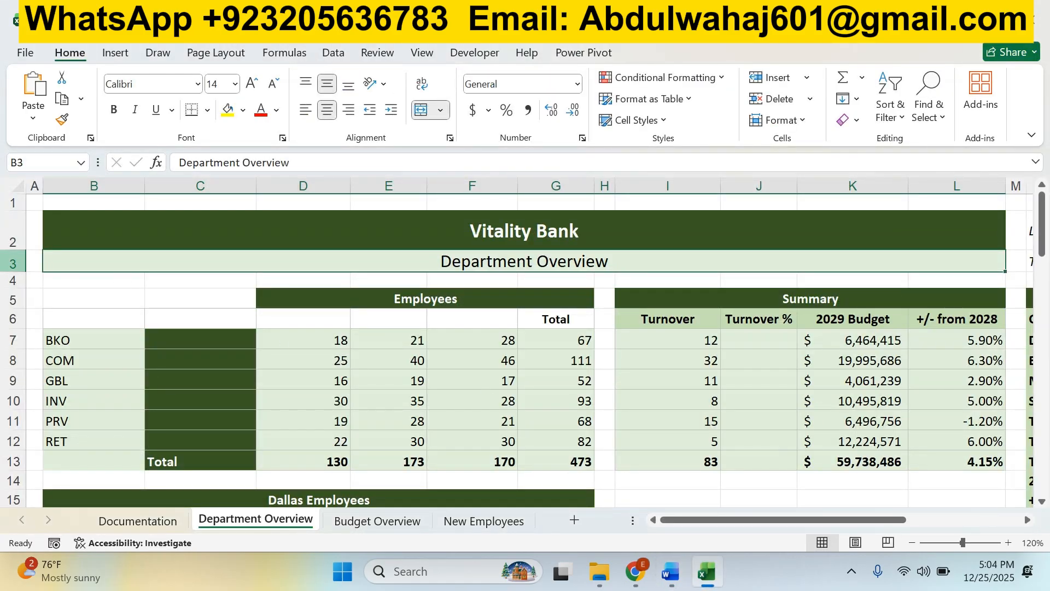
pyautogui.click(11, 265)
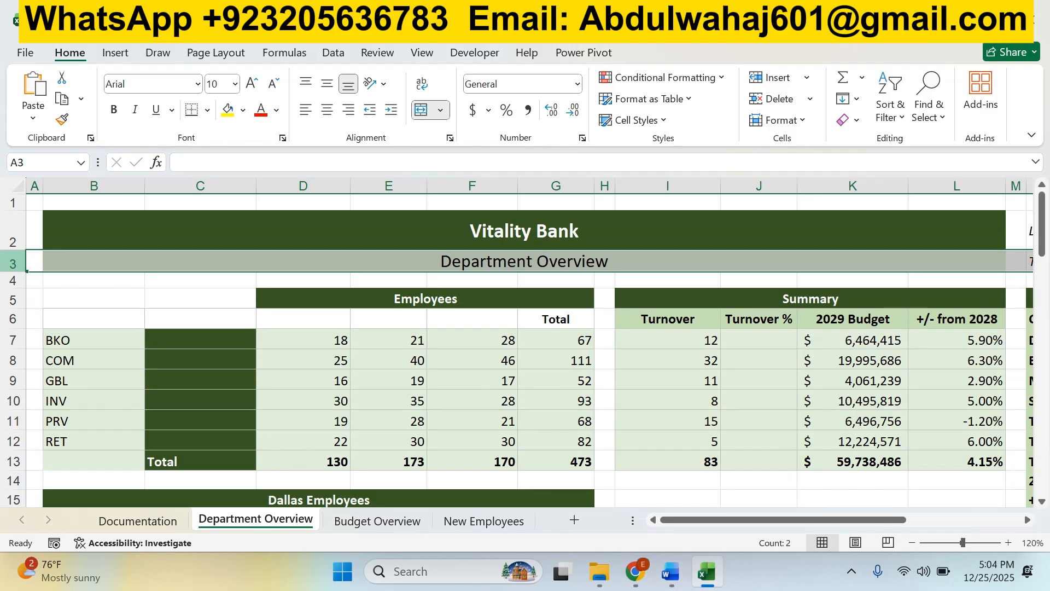
pyautogui.rightClick(9, 267)
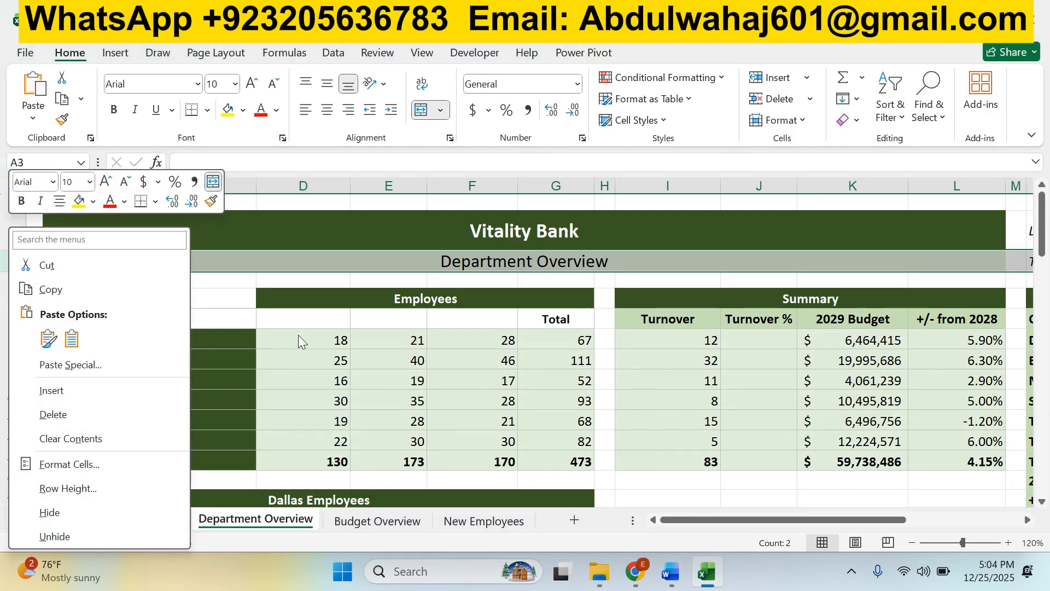
pyautogui.press('Escape')
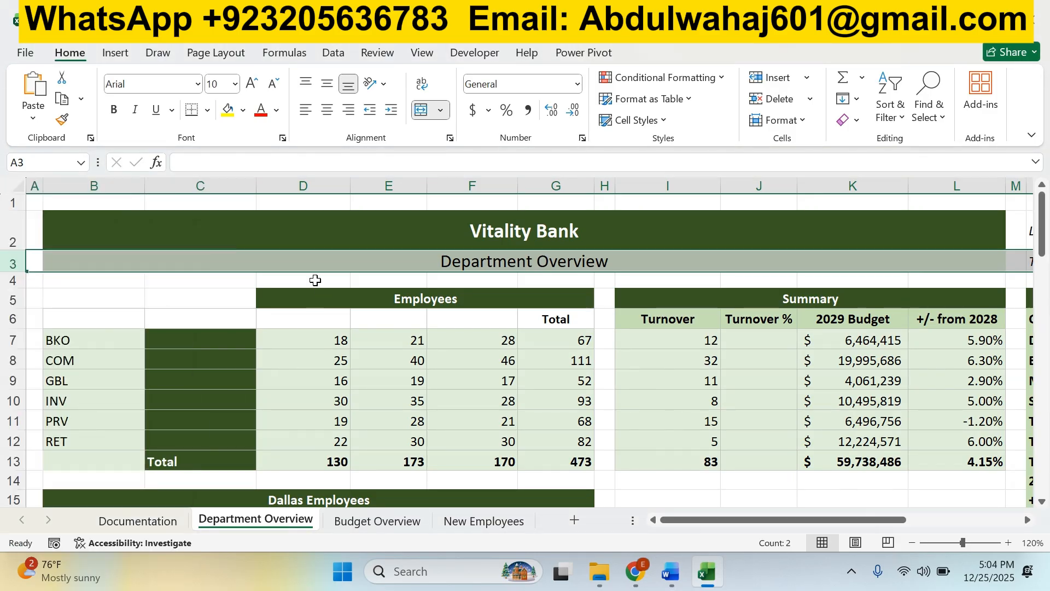
pyautogui.rightClick(12, 263)
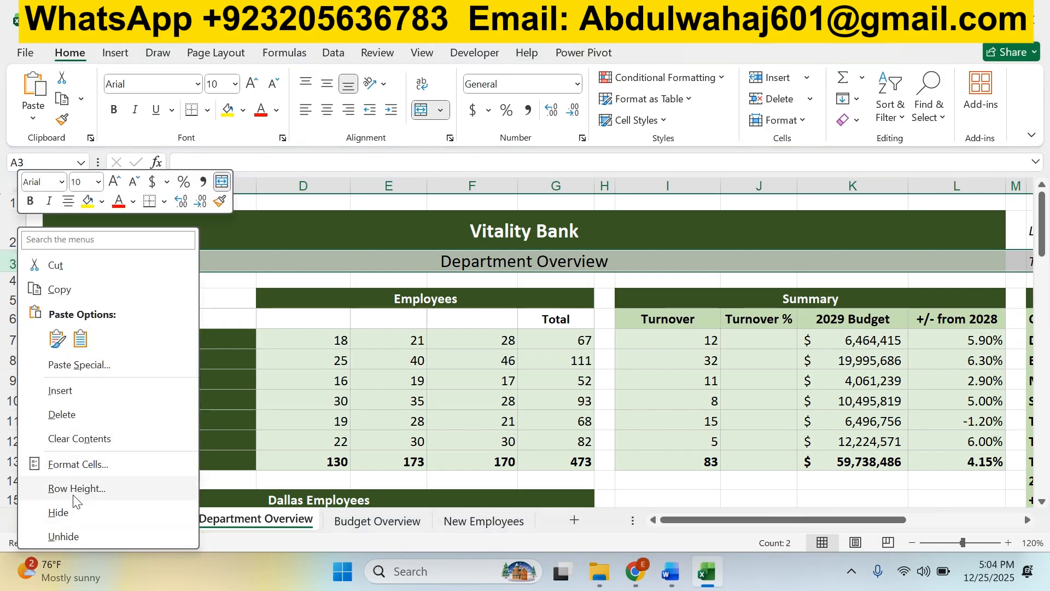
pyautogui.click(75, 495)
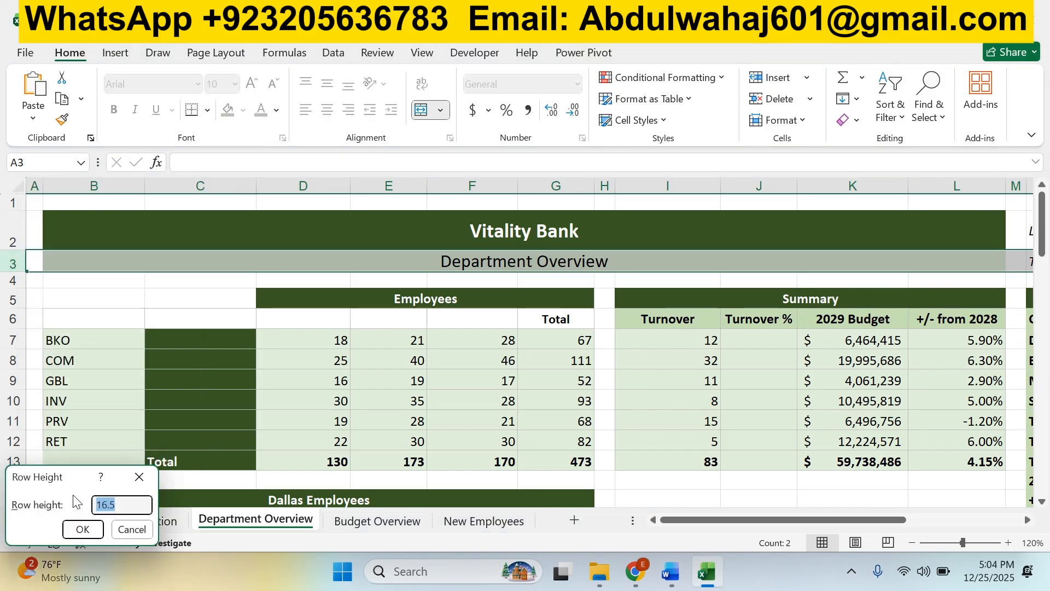
pyautogui.write('30')
pyautogui.click(81, 530)
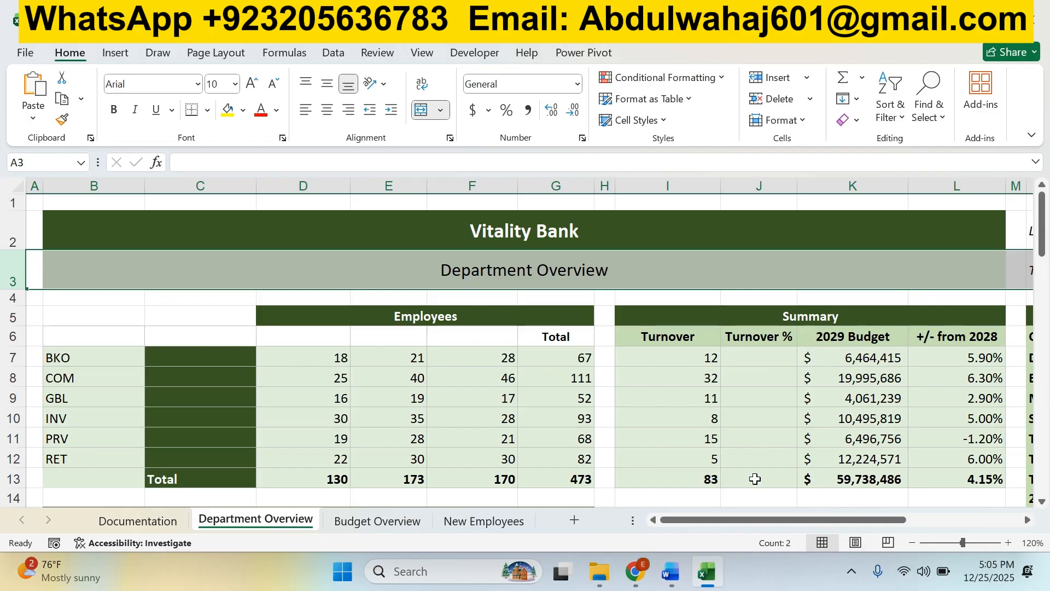
# Switch to the Word instructions and highlight step 2c in bright green
pyautogui.click(681, 565)
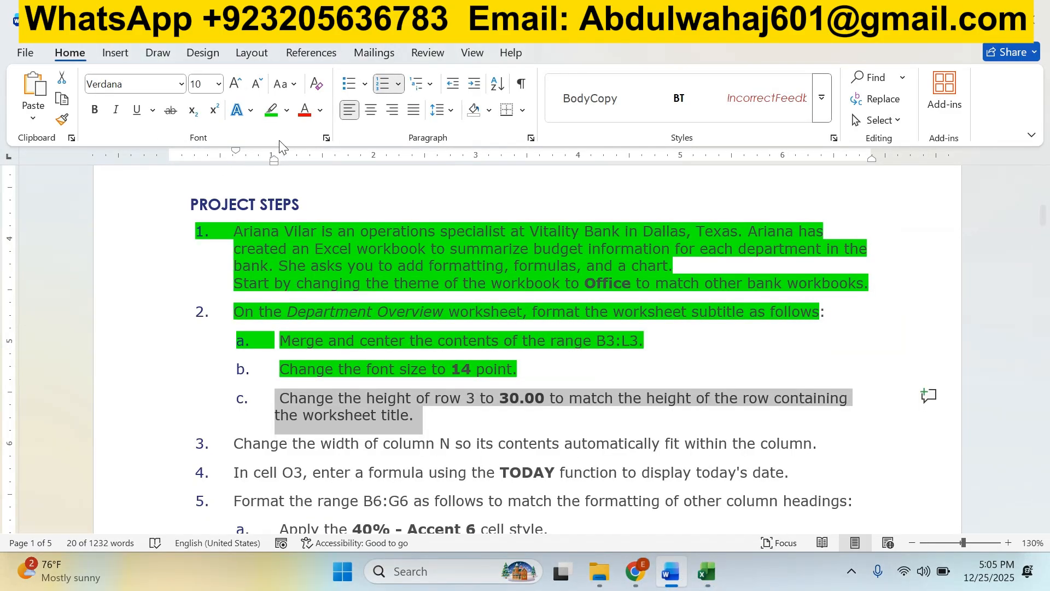
pyautogui.click(272, 110)
pyautogui.scroll(-2, 369, 398)
pyautogui.click(369, 398)
pyautogui.scroll(-2, 369, 397)
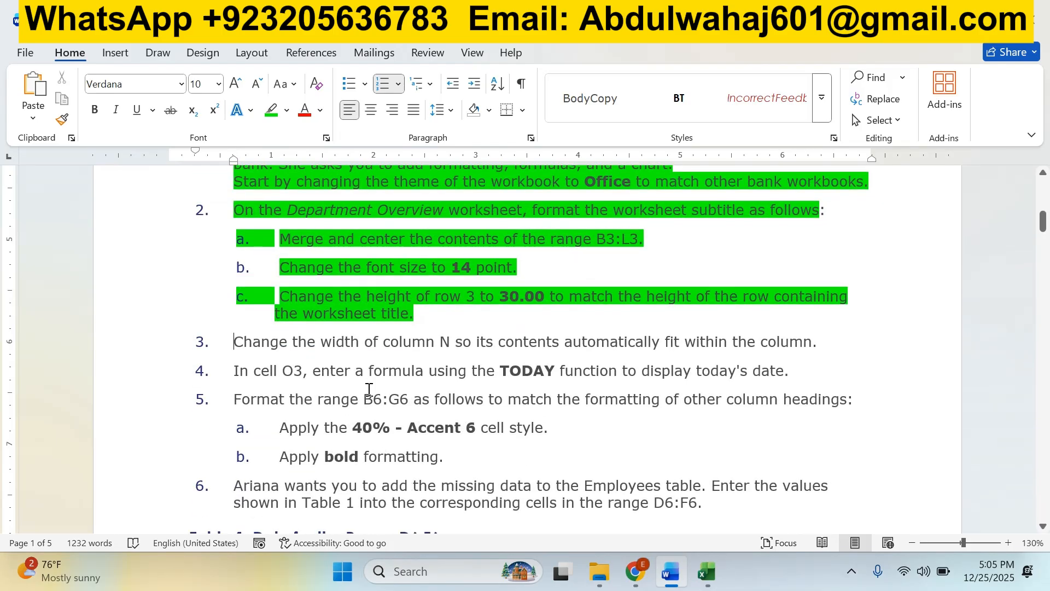
# Select the text of project step 3, switch to the Excel workbook and autofit the width of column N
pyautogui.doubleClick(377, 342)
pyautogui.tripleClick(378, 342)
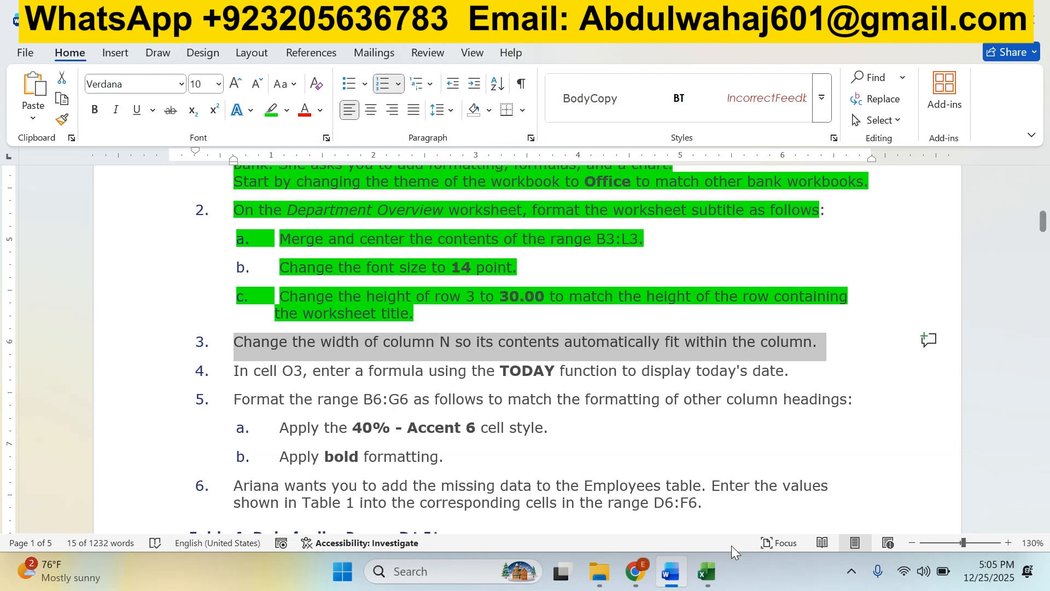
pyautogui.click(709, 575)
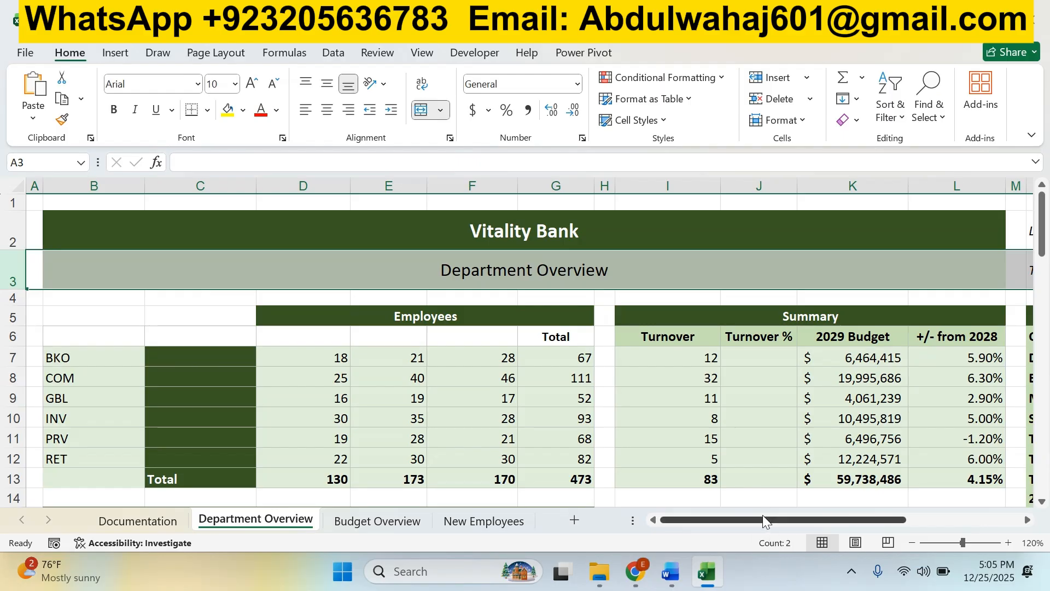
pyautogui.moveTo(763, 514); pyautogui.dragTo(860, 520)
pyautogui.click(658, 184)
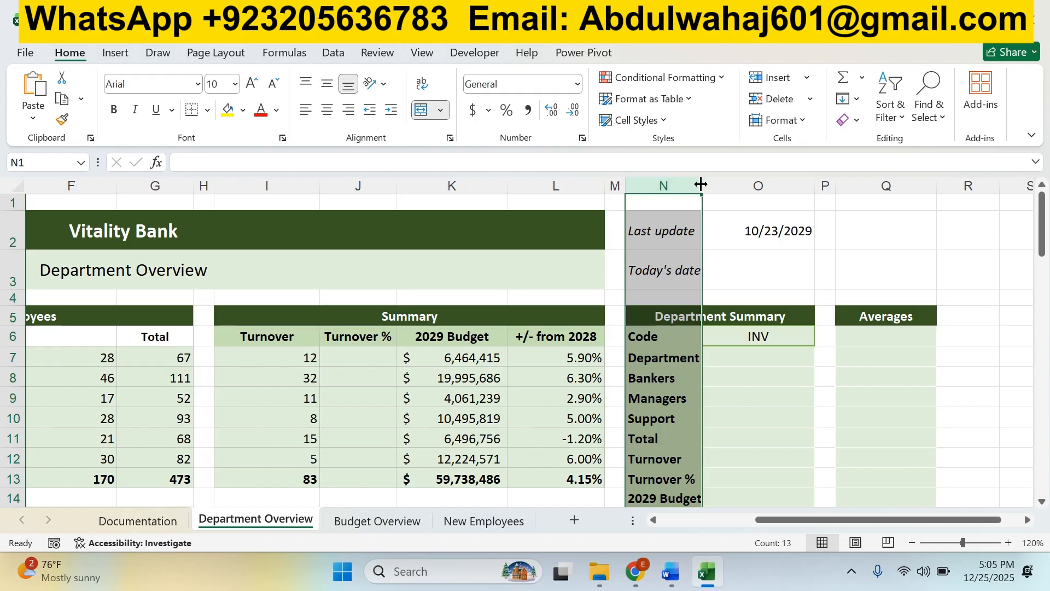
pyautogui.doubleClick(701, 185)
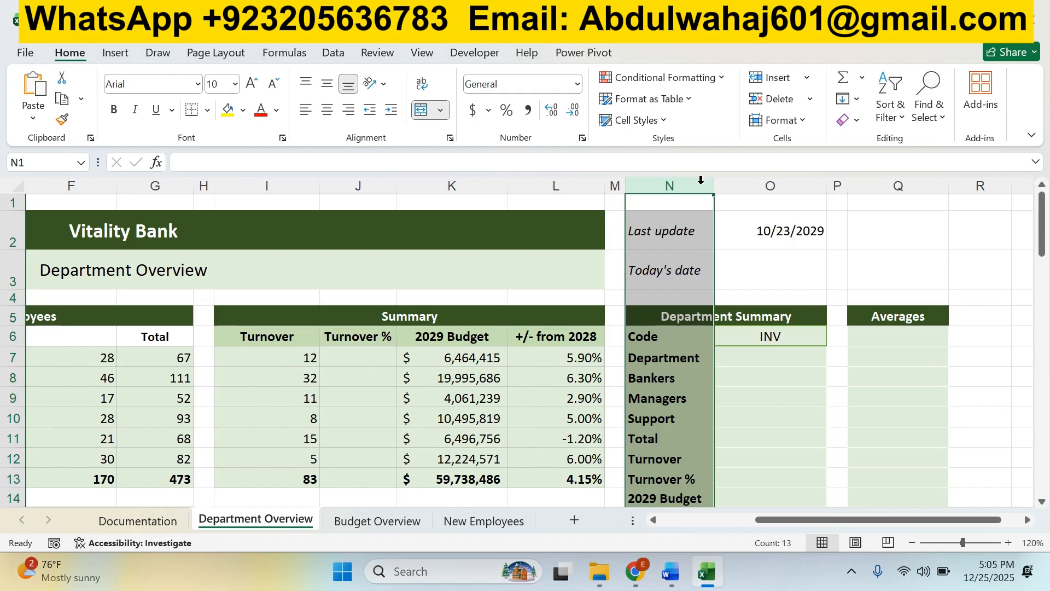
# Switch to the Word instructions and highlight project step 3 in bright green
pyautogui.hotkey('alt', 'Tab')
pyautogui.tripleClick(755, 350)
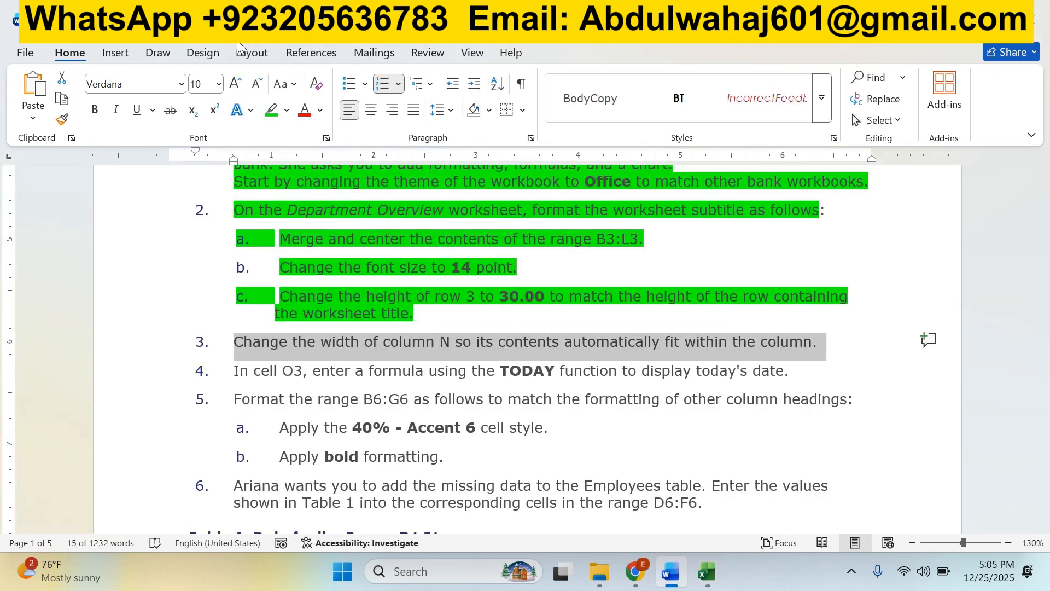
pyautogui.click(270, 111)
pyautogui.click(293, 390)
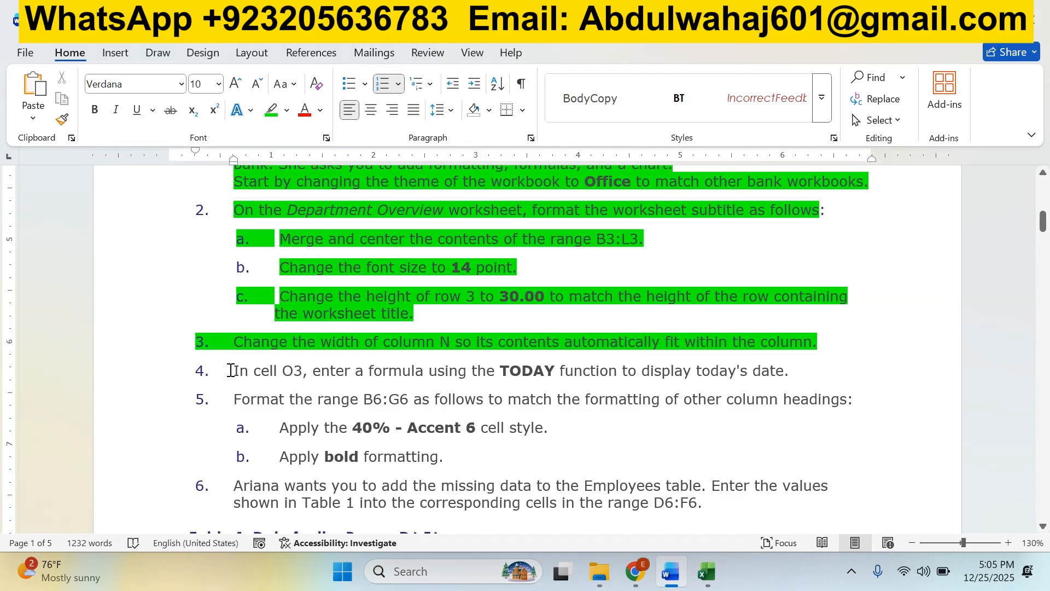
# Select the text of project step 4, switch to the Excel workbook and enter the formula =TODAY() in cell O3 of Department Overview
pyautogui.moveTo(231, 370); pyautogui.dragTo(721, 376)
pyautogui.hotkey('alt', 'Tab')
pyautogui.hotkey('alt', 'Tab')
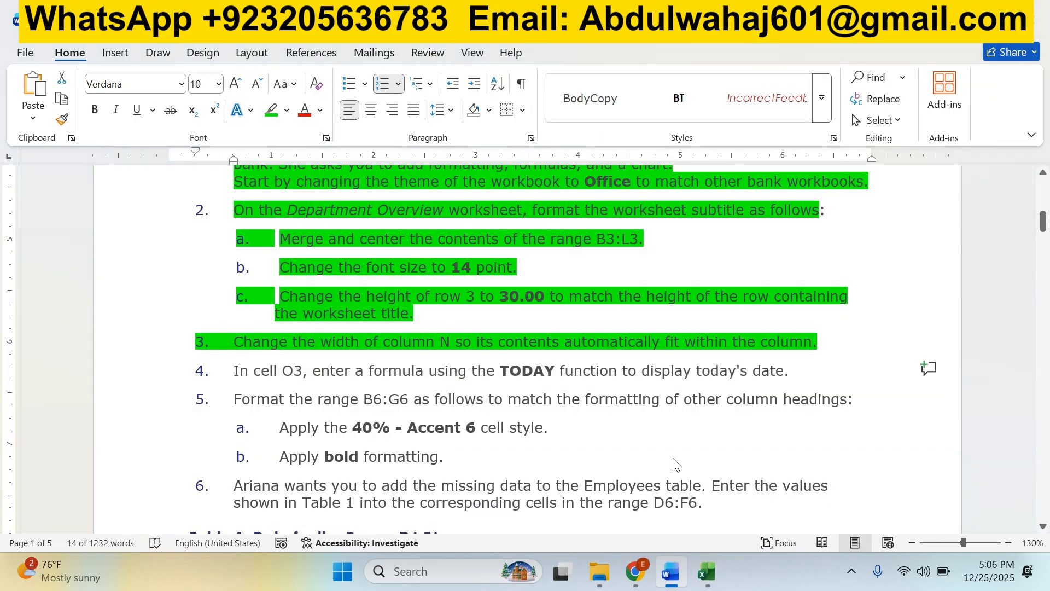
pyautogui.hotkey('alt', 'Tab')
pyautogui.click(790, 270)
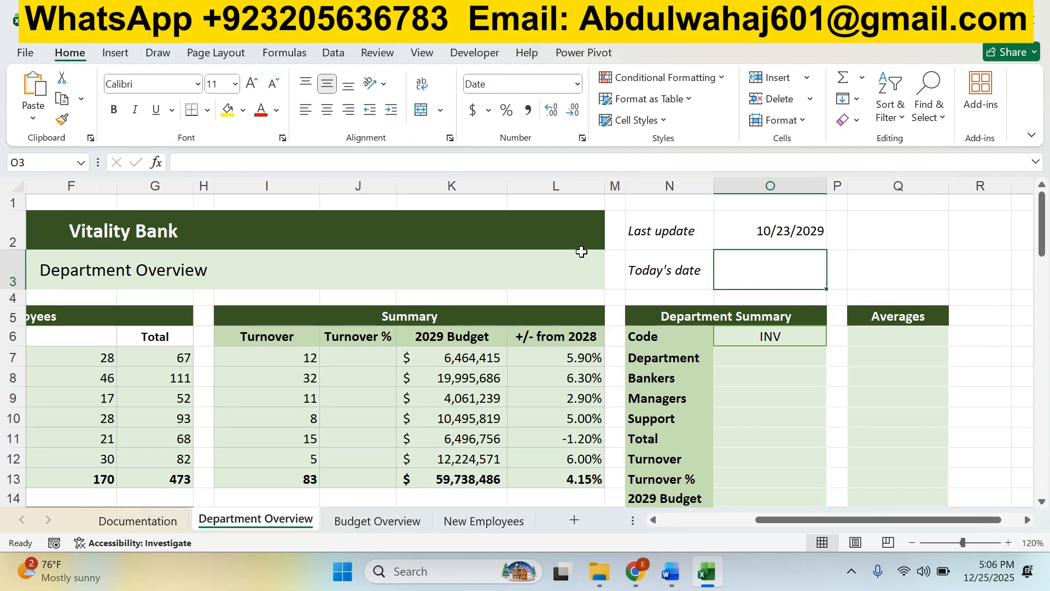
pyautogui.click(188, 159)
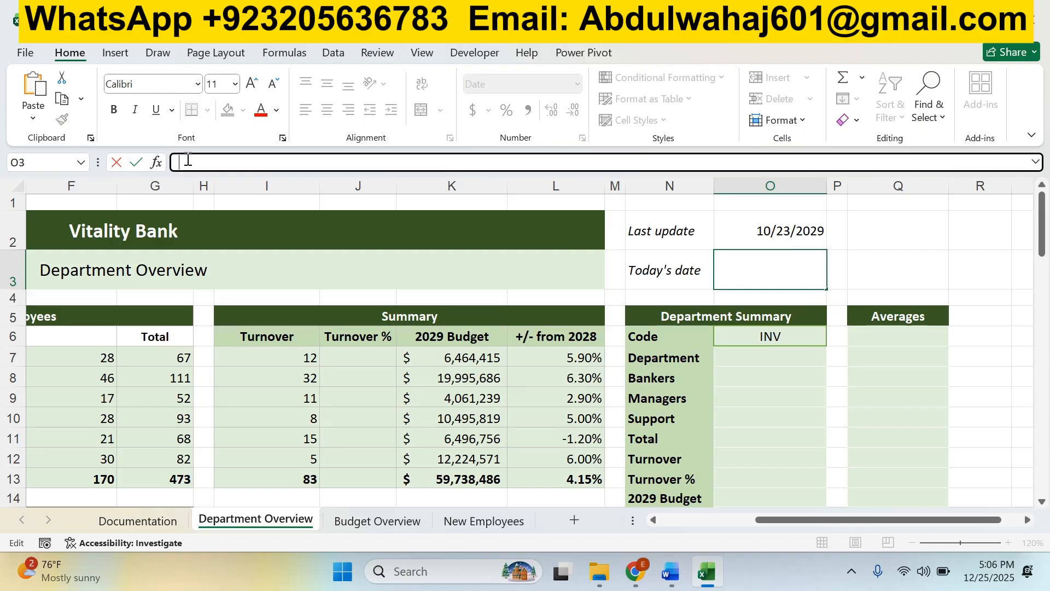
pyautogui.write('=t')
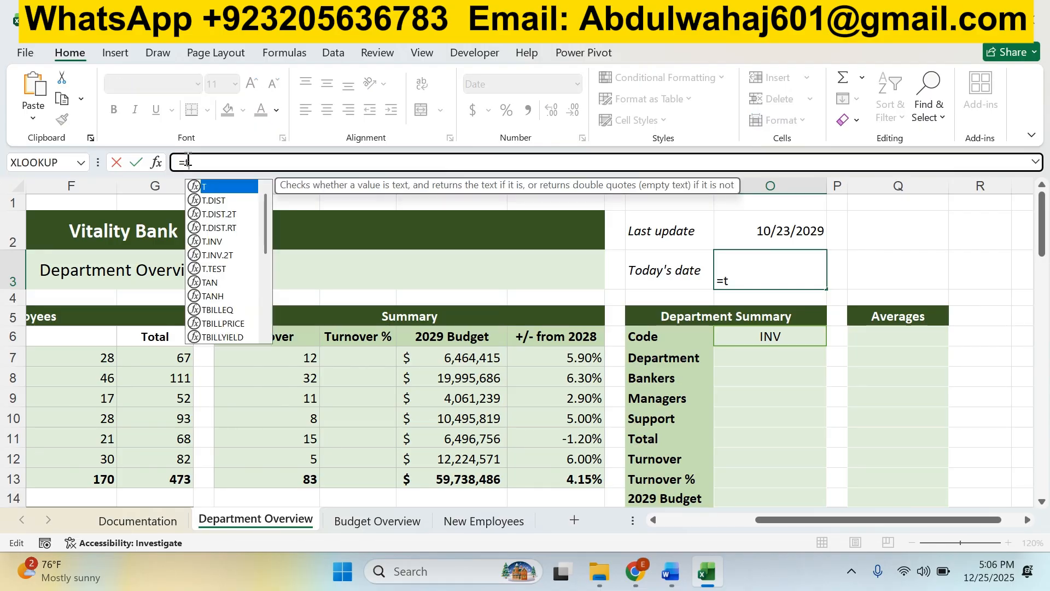
pyautogui.write('oday')
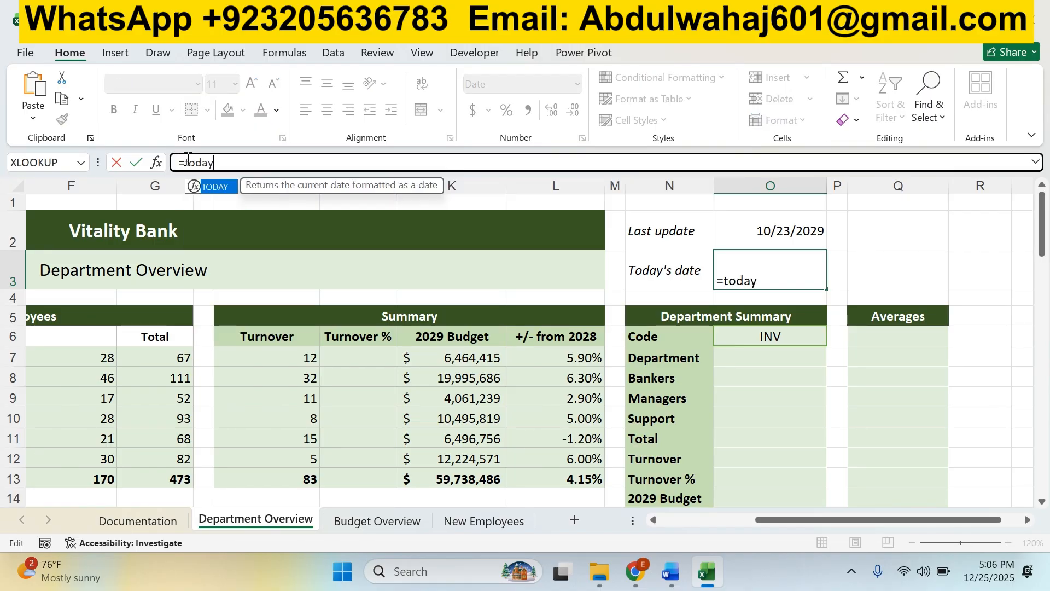
pyautogui.write('(')
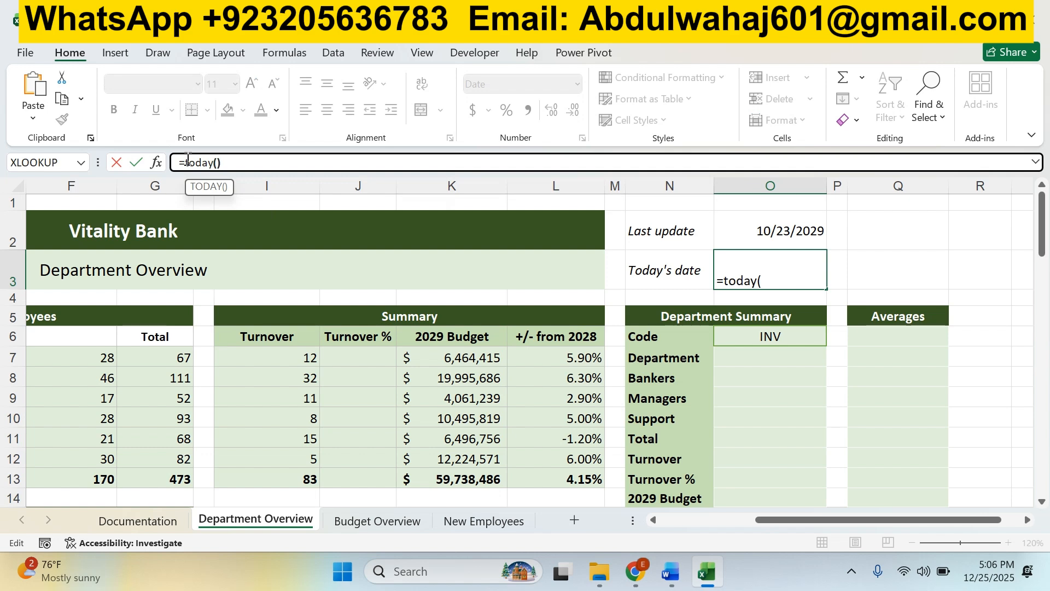
pyautogui.write(')')
pyautogui.press('Return')
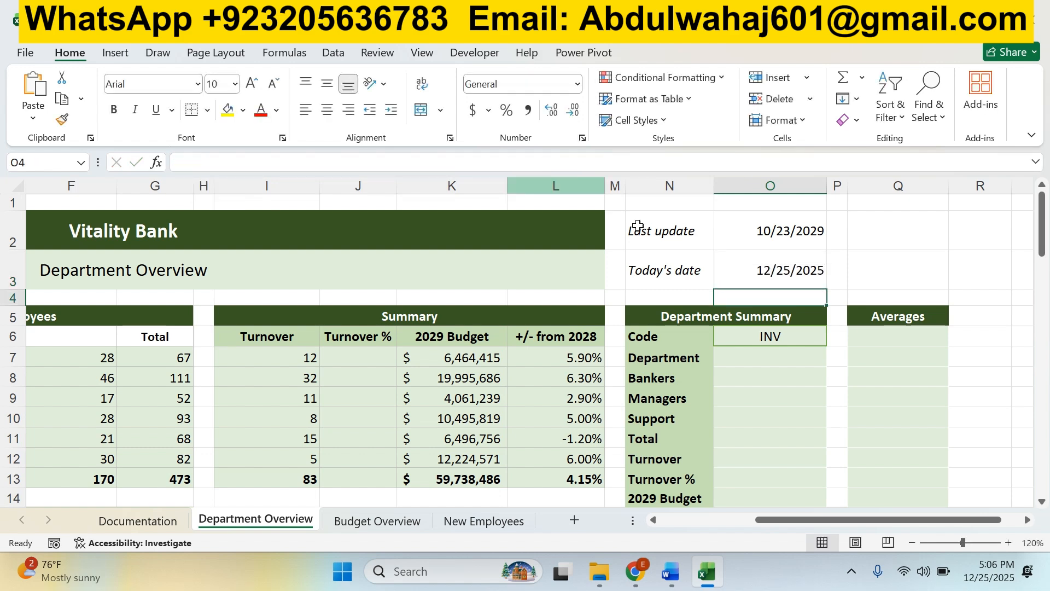
# Switch to the Word instructions and highlight project step 4 in bright green
pyautogui.hotkey('alt', 'Tab')
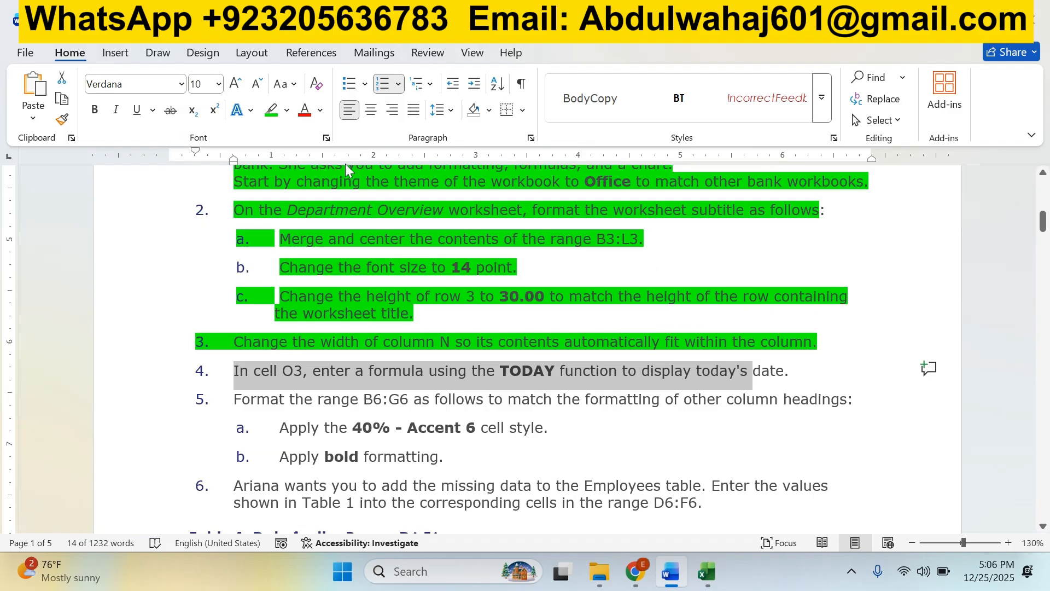
pyautogui.click(271, 110)
pyautogui.scroll(-3, 350, 323)
pyautogui.click(355, 325)
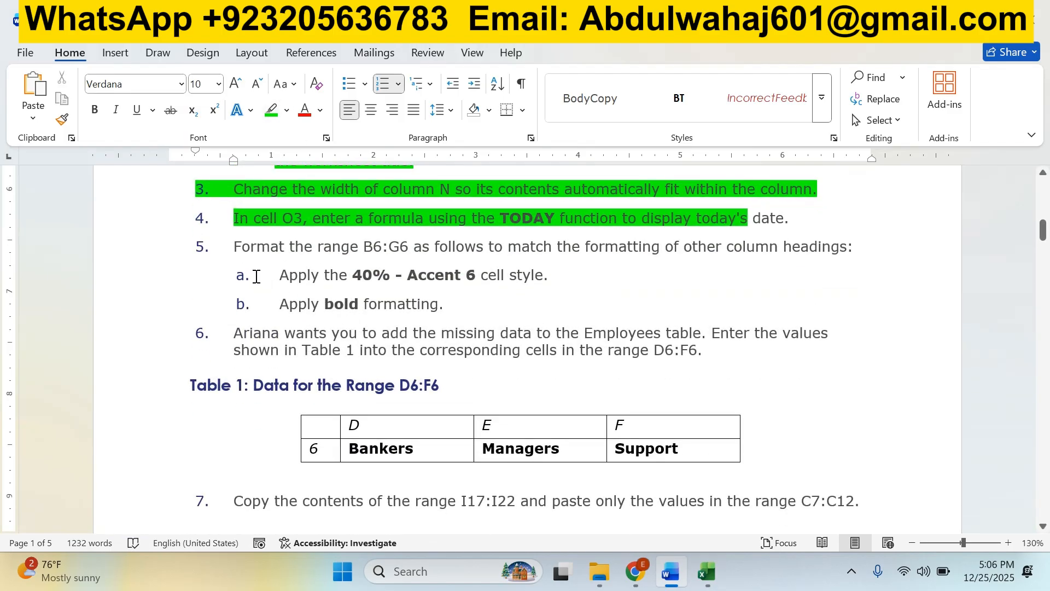
# Select the project step 5 text about formatting B6:G6 and switch to the Excel workbook
pyautogui.moveTo(234, 246); pyautogui.dragTo(810, 249)
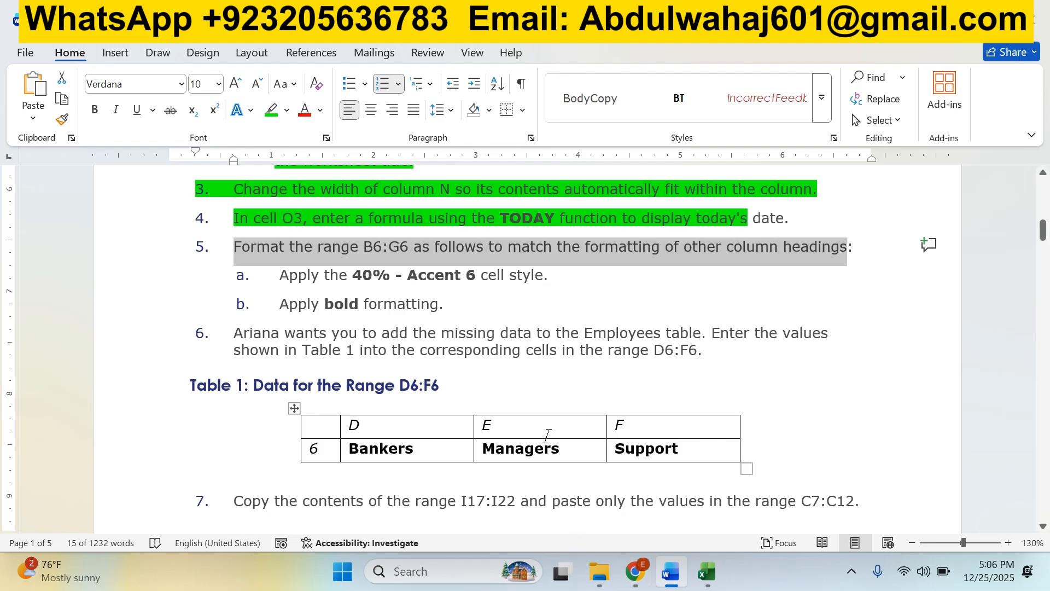
pyautogui.click(547, 436)
pyautogui.hotkey('alt', 'Tab')
pyautogui.hotkey('alt', 'Tab')
pyautogui.hotkey('alt', 'Tab')
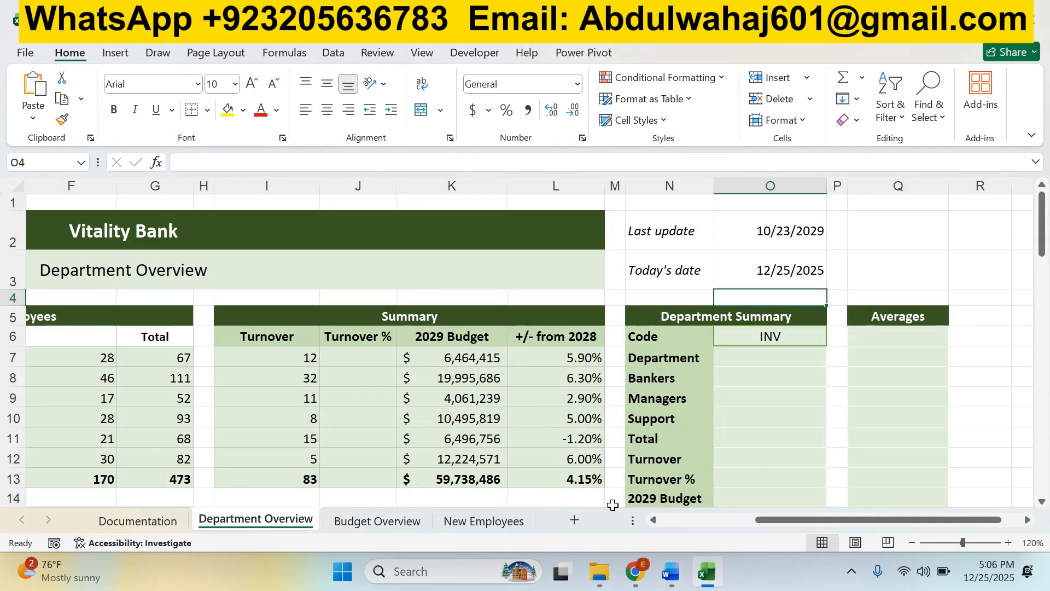
# Apply the 40% - Accent6 cell style to the range B6:G6 on Department Overview, checking the style name in the Word instructions
pyautogui.moveTo(797, 520); pyautogui.dragTo(686, 522)
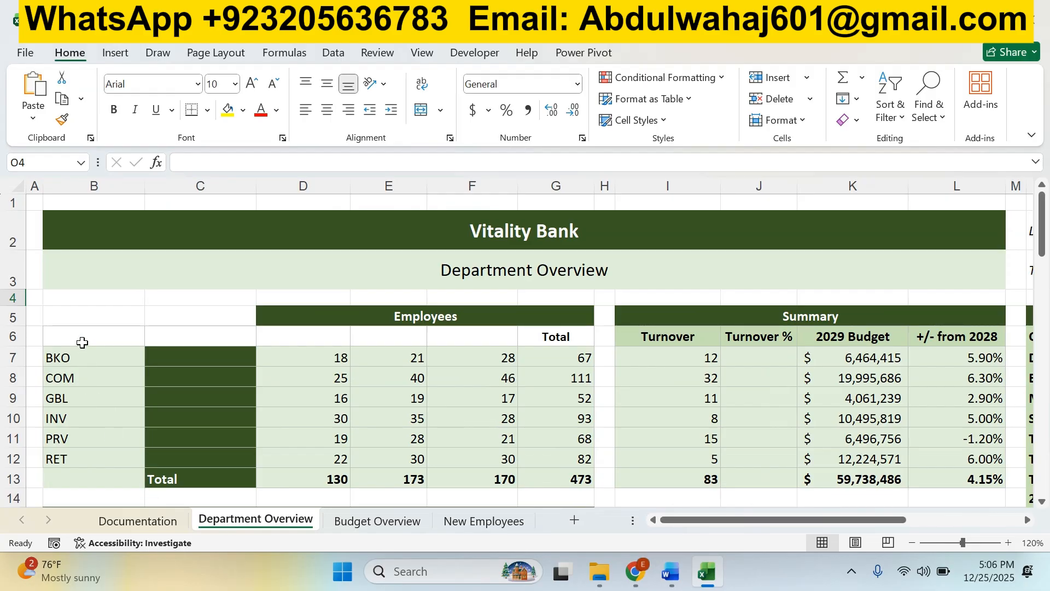
pyautogui.moveTo(73, 335); pyautogui.dragTo(535, 335)
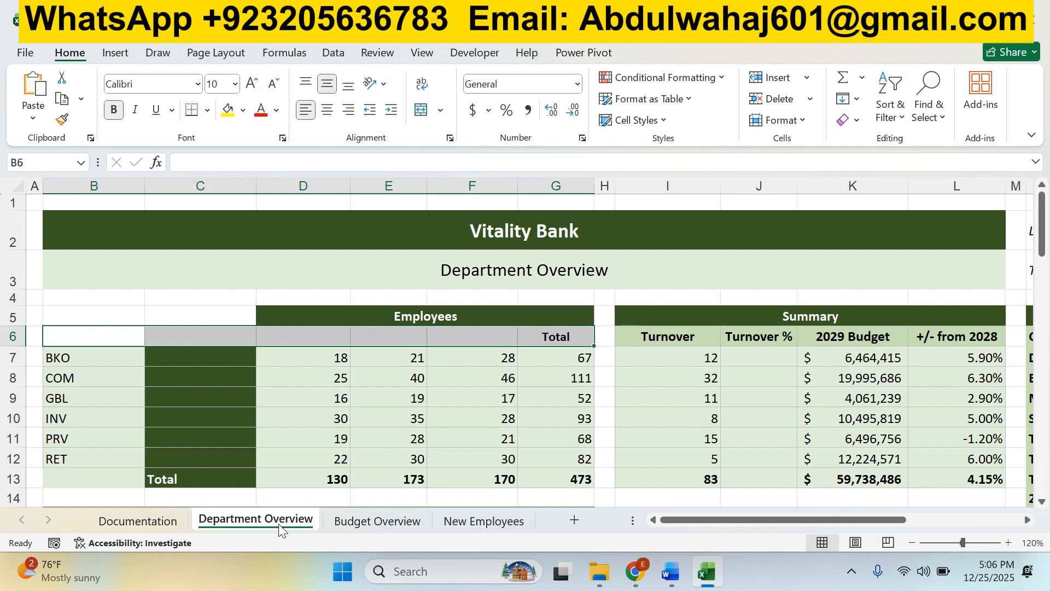
pyautogui.hotkey('alt', 'Tab')
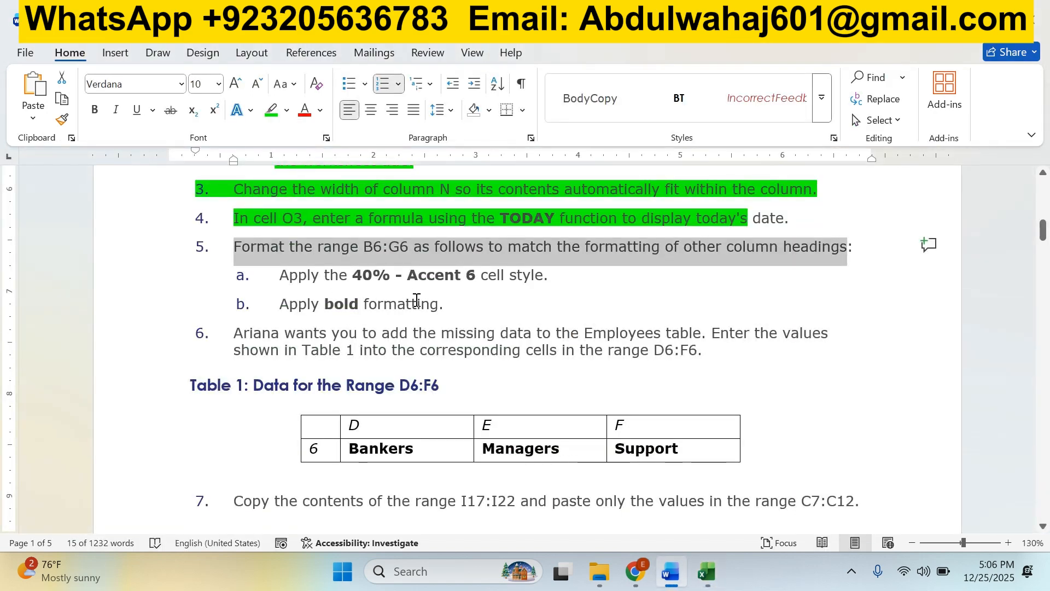
pyautogui.hotkey('alt', 'Tab')
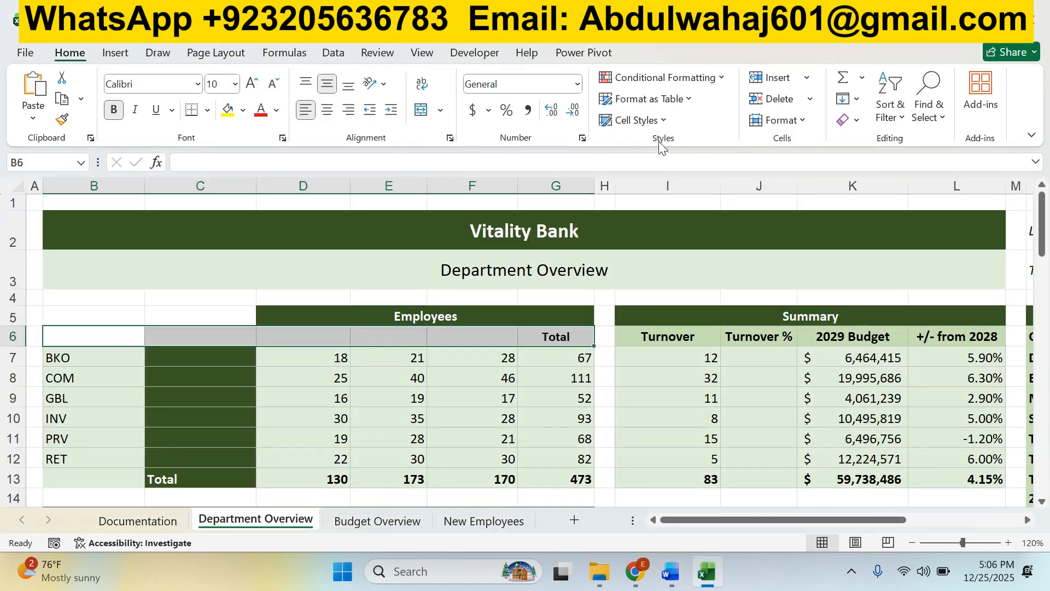
pyautogui.click(662, 121)
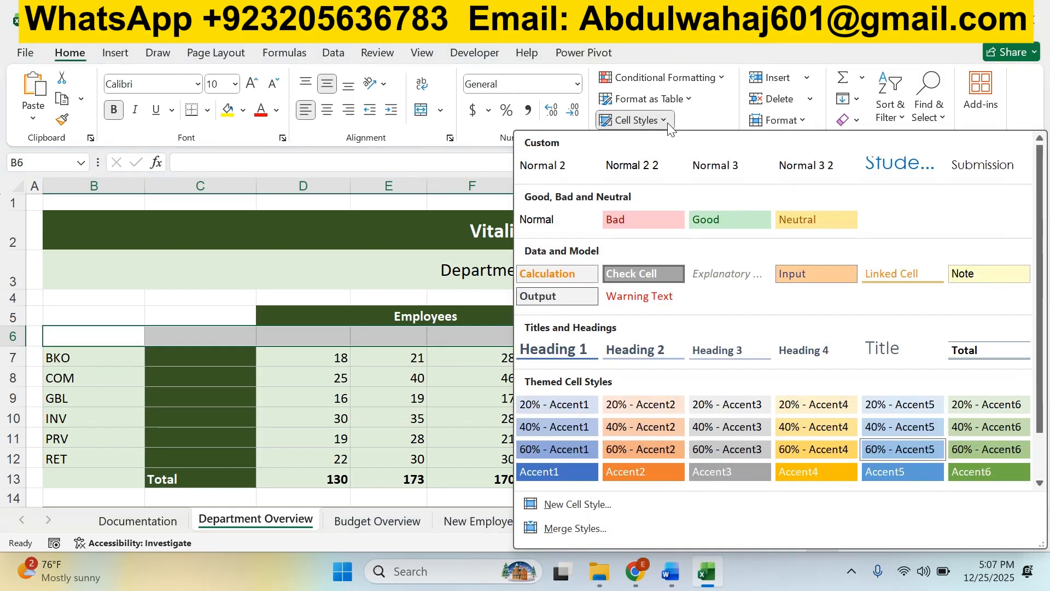
pyautogui.press('Escape')
pyautogui.hotkey('alt', 'Tab')
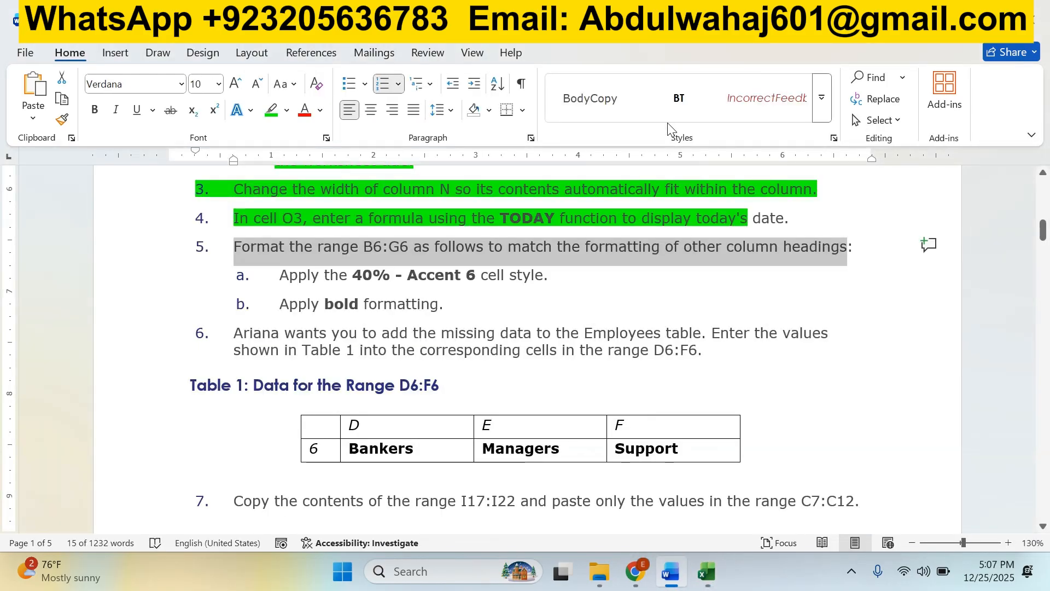
pyautogui.hotkey('alt', 'Tab')
pyautogui.click(662, 121)
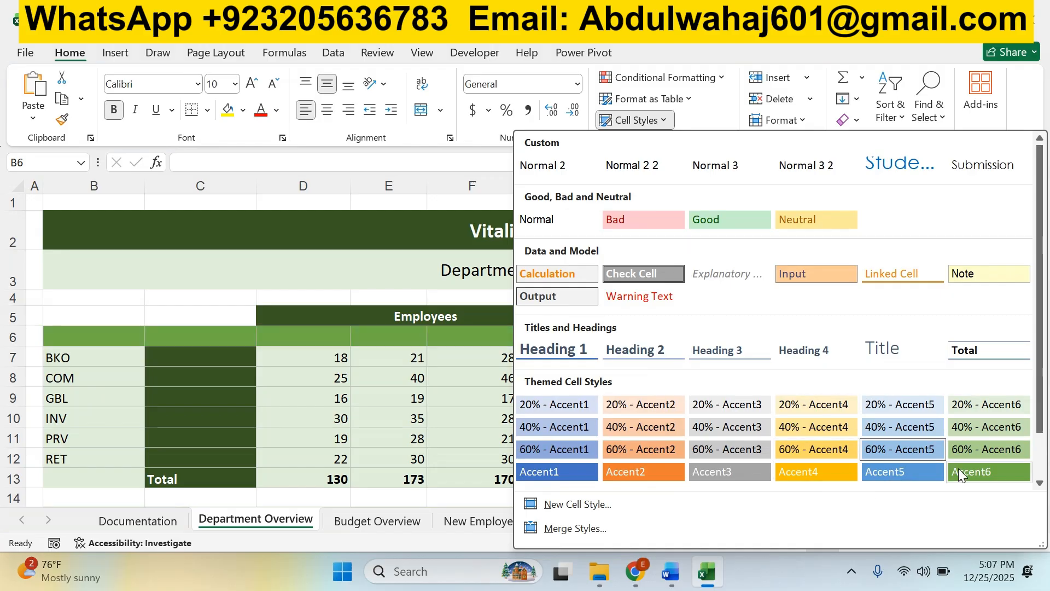
pyautogui.click(977, 429)
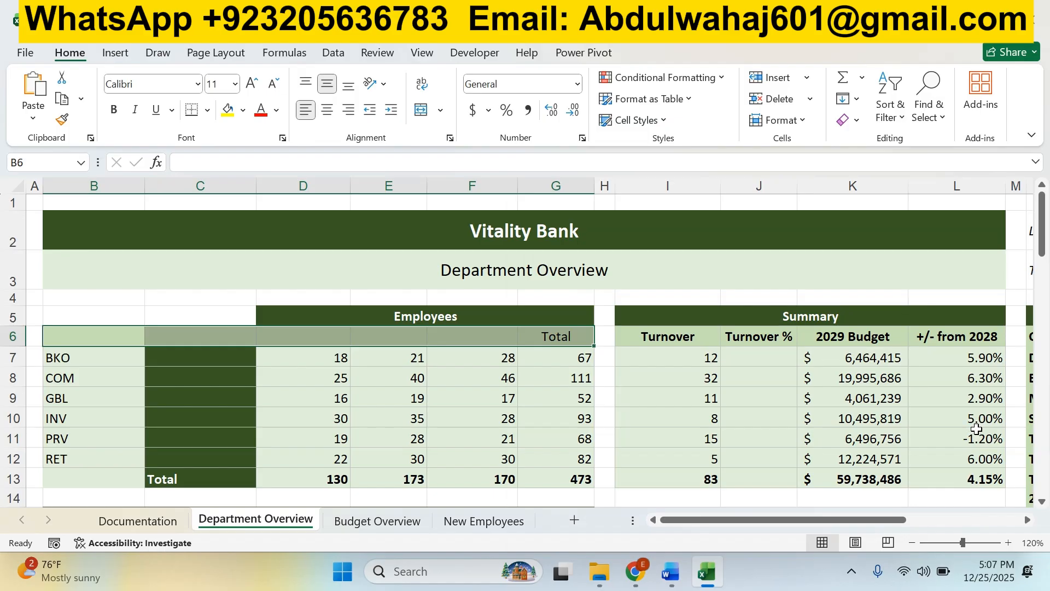
# Select step 5 with its substeps in the Word instructions, return to Excel and apply bold formatting to the range B6:G6
pyautogui.hotkey('alt', 'Tab')
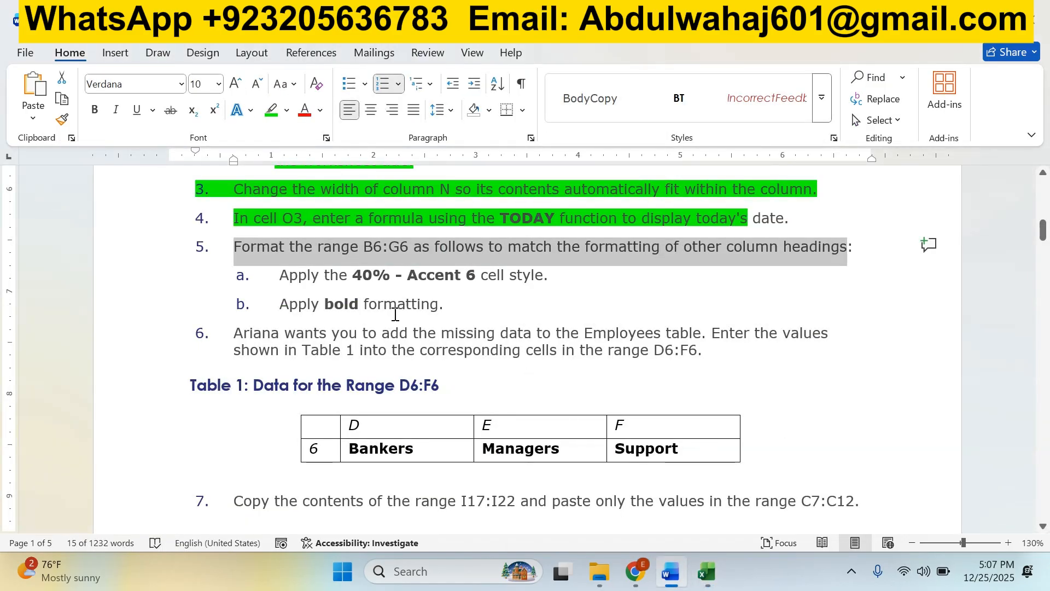
pyautogui.moveTo(438, 304); pyautogui.dragTo(237, 244)
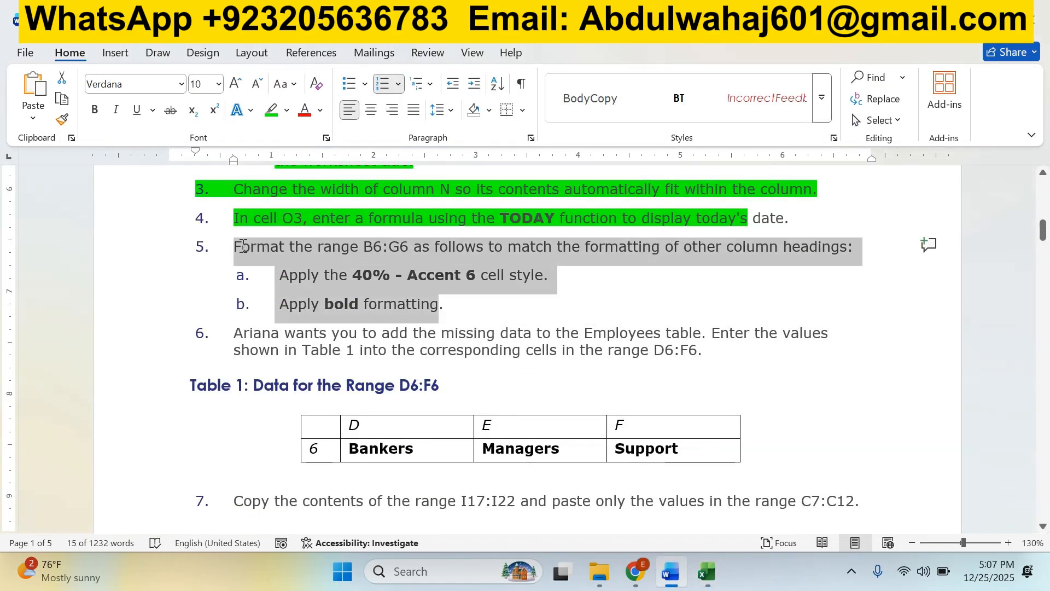
pyautogui.hotkey('alt', 'Tab')
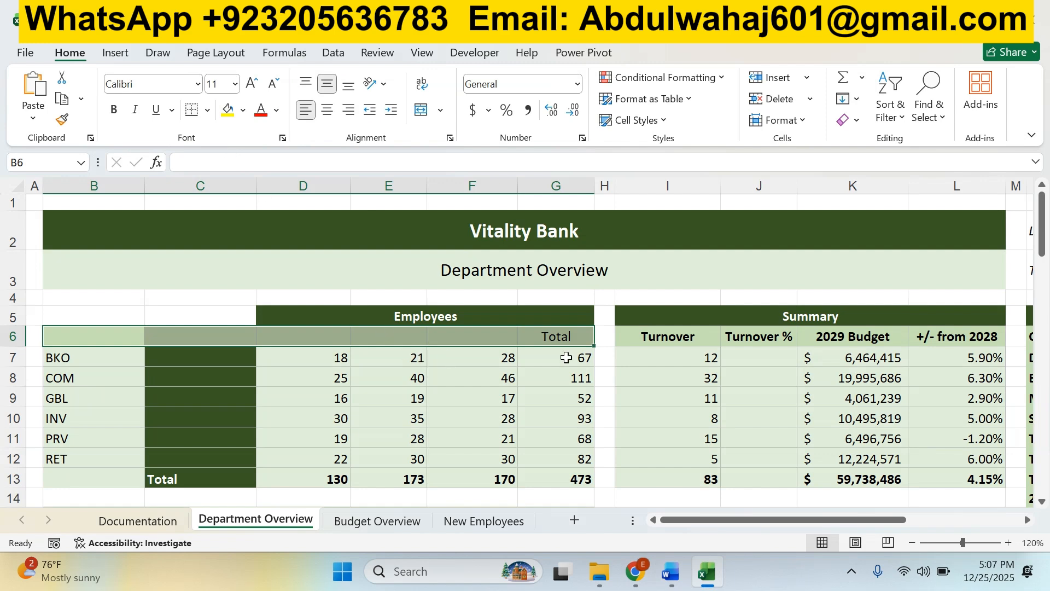
pyautogui.click(114, 110)
# Switch to the Word instructions and highlight project step 5 with substeps a and b in bright green
pyautogui.hotkey('alt', 'Tab')
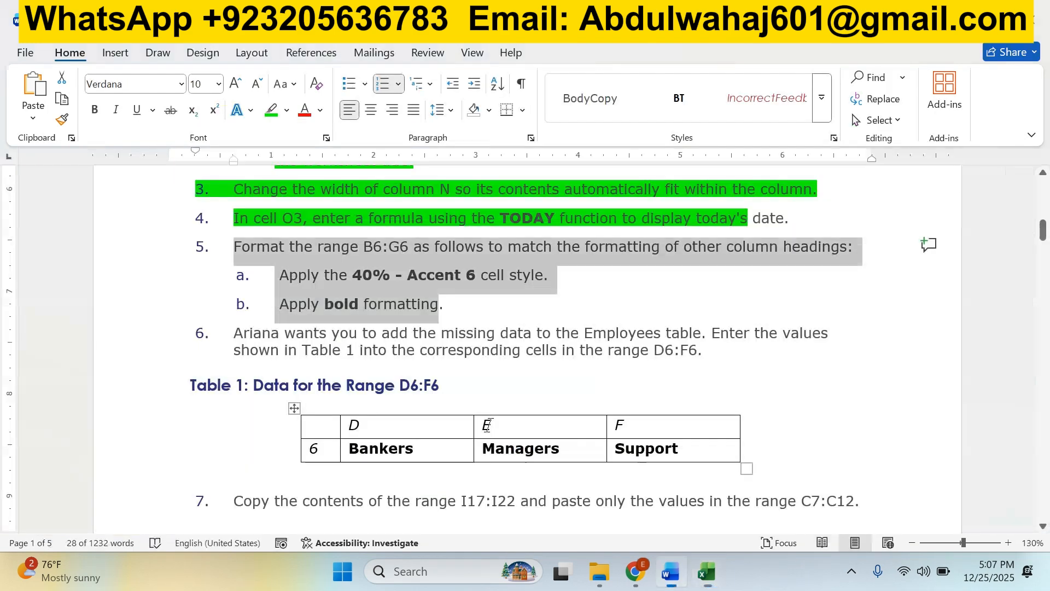
pyautogui.hotkey('alt', 'Tab')
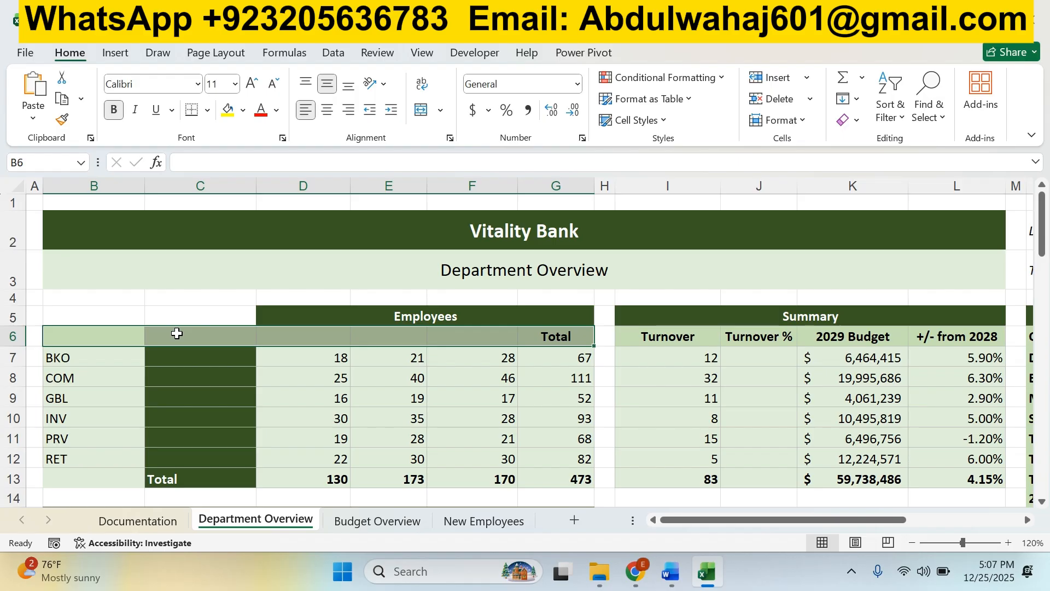
pyautogui.hotkey('alt', 'Tab')
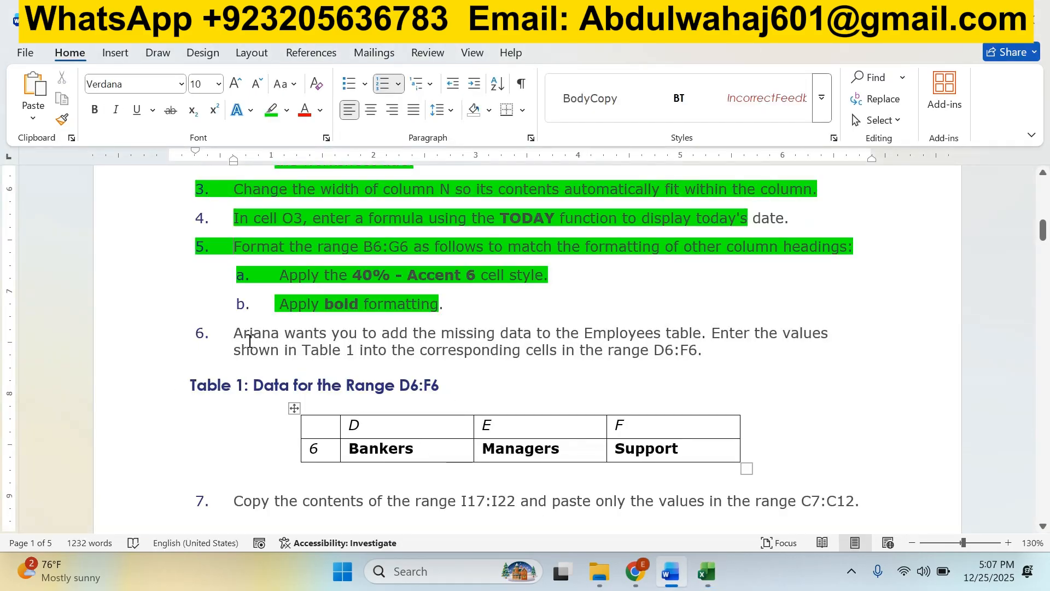
# Read project step 6 and copy the Bankers, Managers and Support cells from row 6 of Table 1
pyautogui.moveTo(236, 333); pyautogui.dragTo(713, 344)
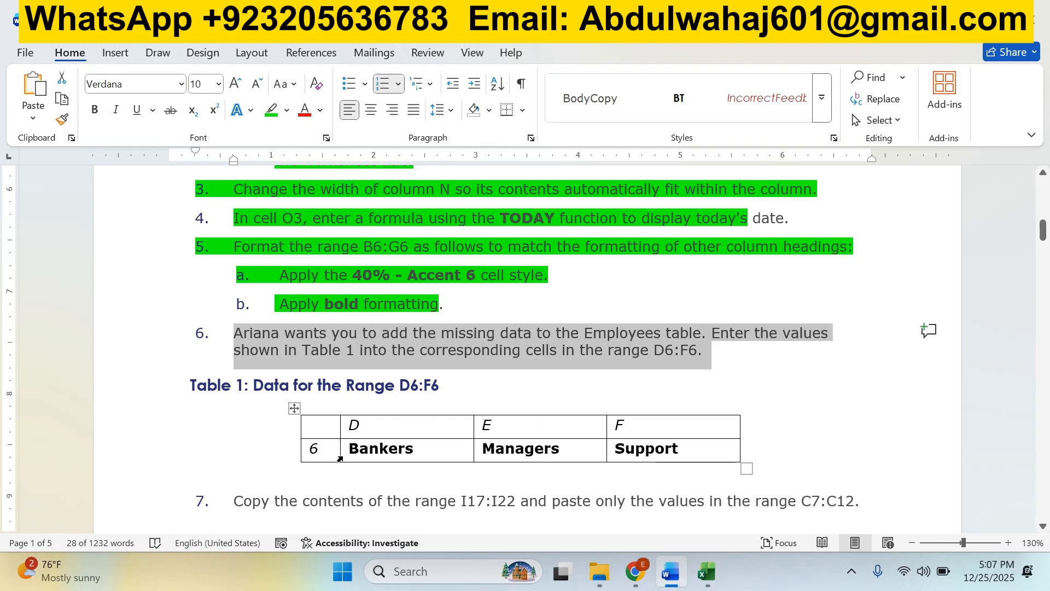
pyautogui.moveTo(352, 448); pyautogui.dragTo(665, 450)
pyautogui.hotkey('ctrl', 'c')
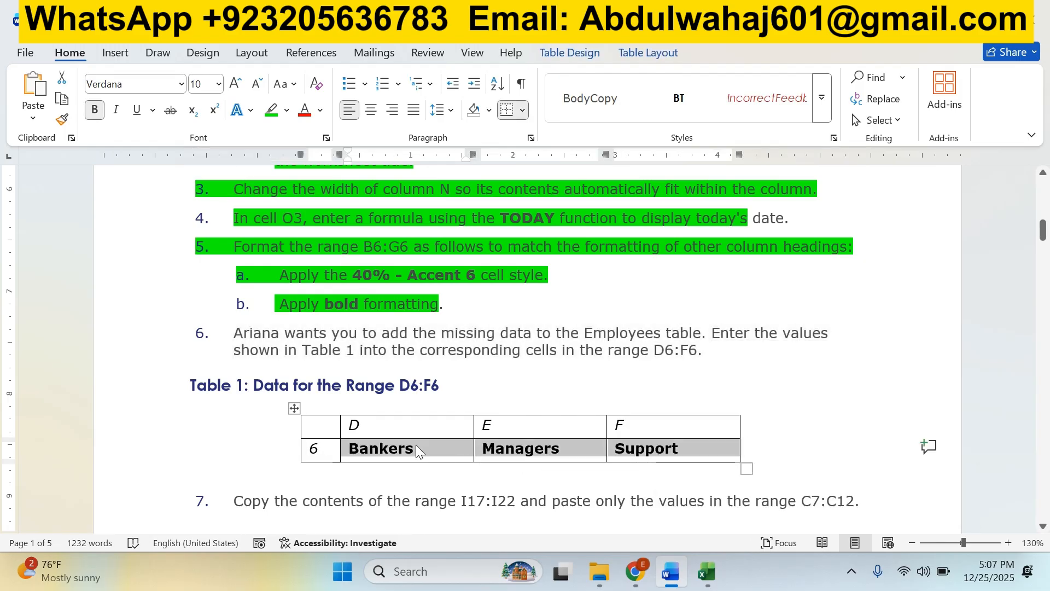
pyautogui.rightClick(416, 452)
pyautogui.click(458, 205)
# Switch to the Excel workbook and paste the copied headings into D6:F6 of the Employees table, matching the destination formatting
pyautogui.hotkey('alt', 'Tab')
pyautogui.click(90, 334)
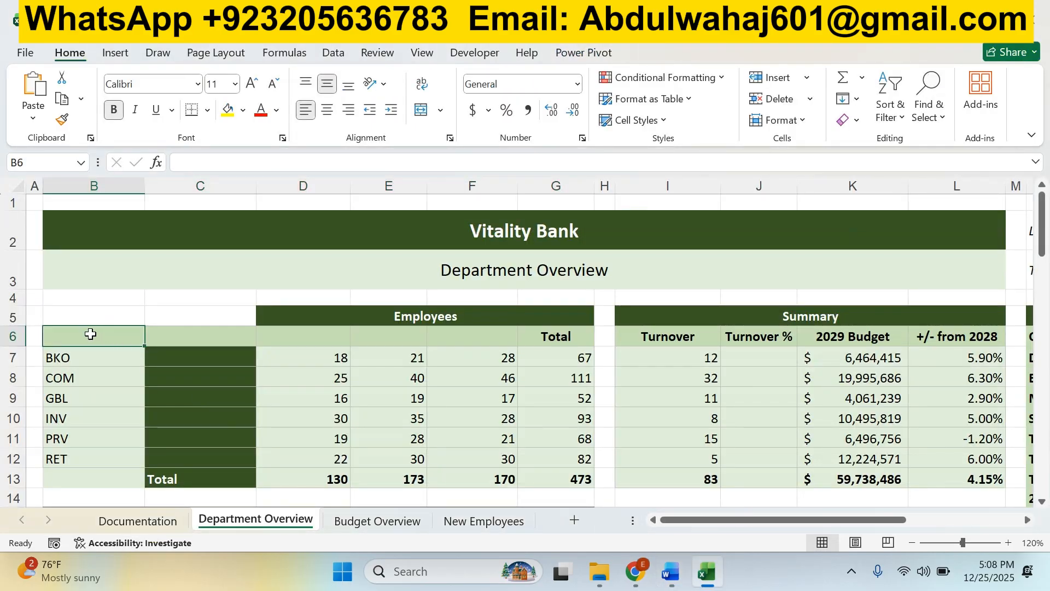
pyautogui.hotkey('alt', 'Tab')
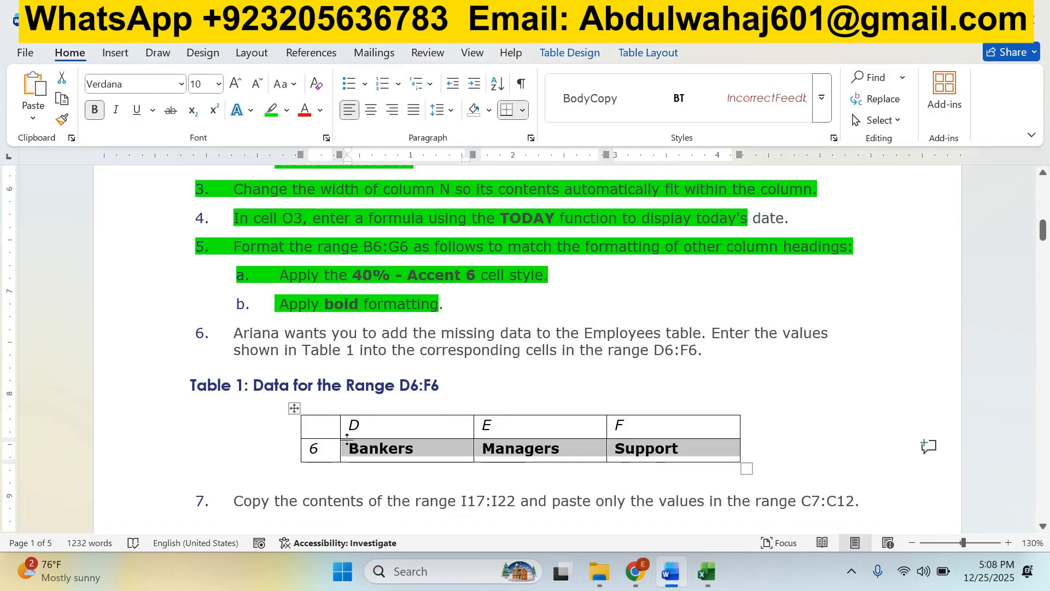
pyautogui.hotkey('alt', 'Tab')
pyautogui.click(300, 336)
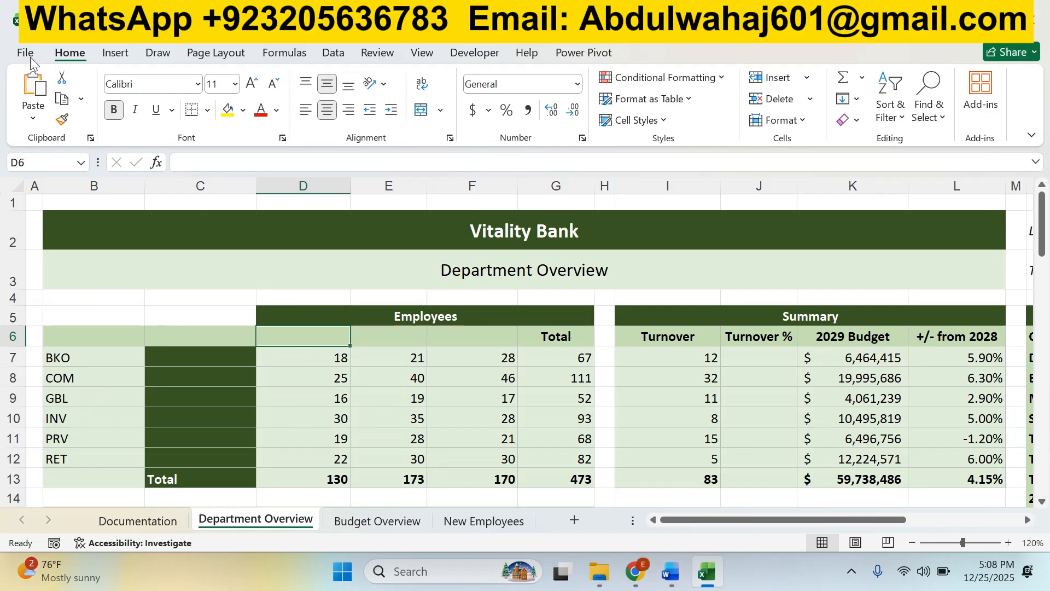
pyautogui.click(33, 115)
pyautogui.click(64, 162)
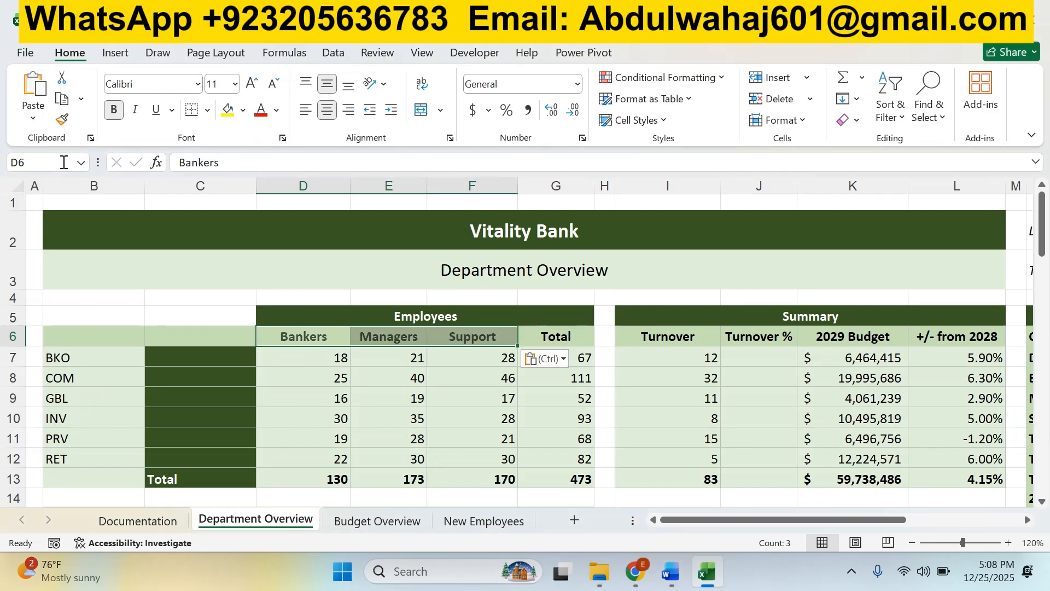
# Switch to the Word instructions and highlight project step 6 together with Table 1 in bright green
pyautogui.hotkey('alt', 'Tab')
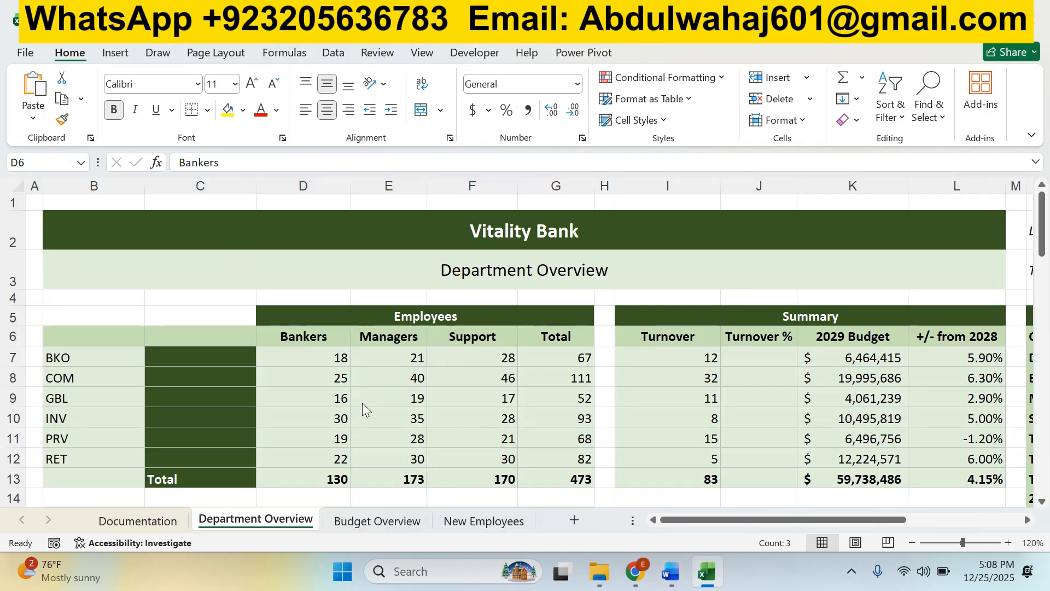
pyautogui.click(588, 399)
pyautogui.moveTo(714, 446); pyautogui.dragTo(238, 318)
pyautogui.click(304, 292)
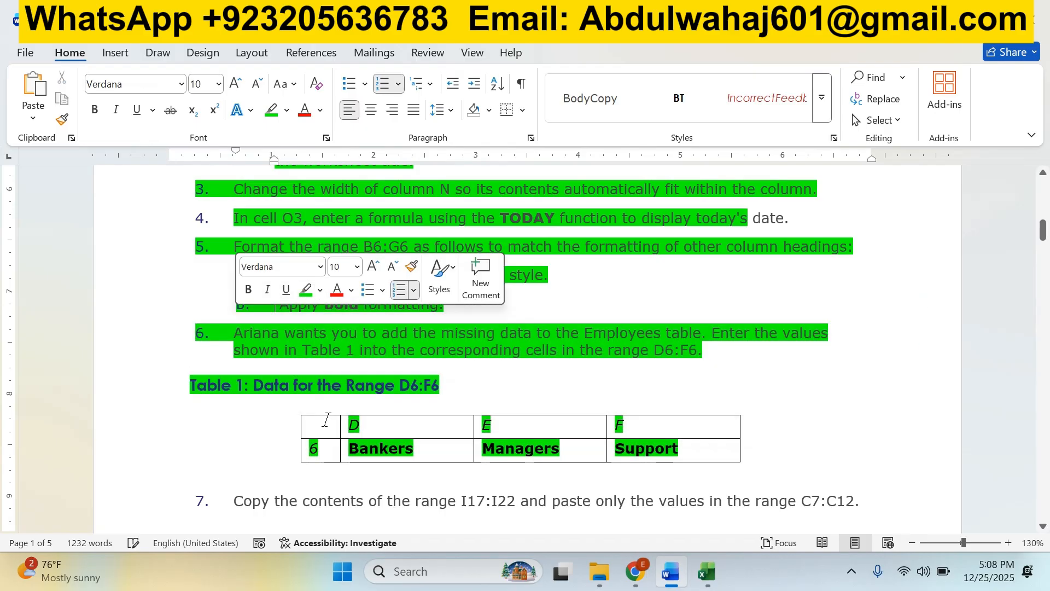
pyautogui.scroll(-4, 326, 421)
pyautogui.scroll(-2, 327, 428)
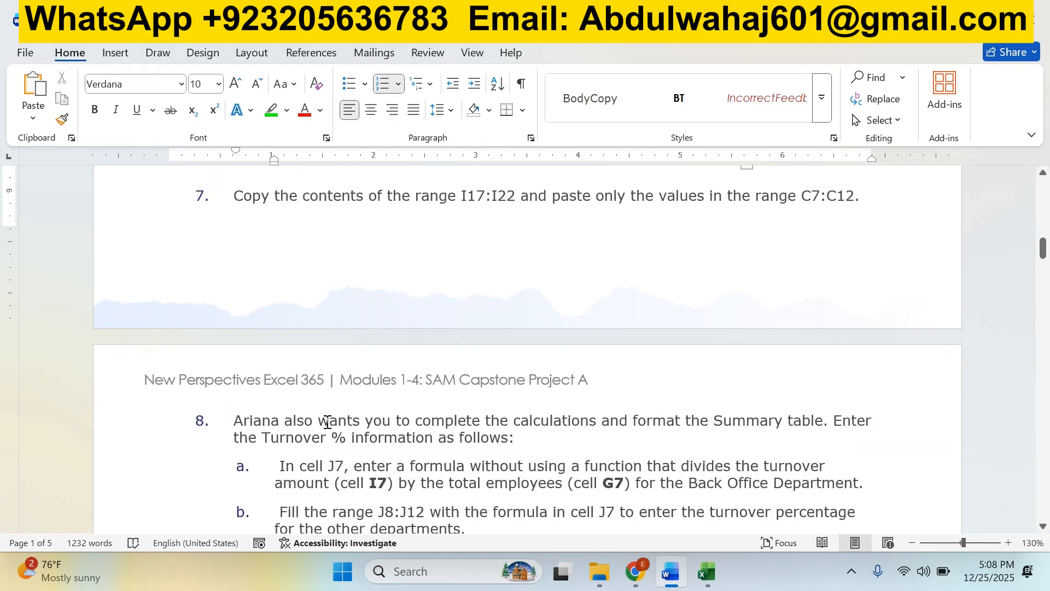
pyautogui.scroll(1, 328, 422)
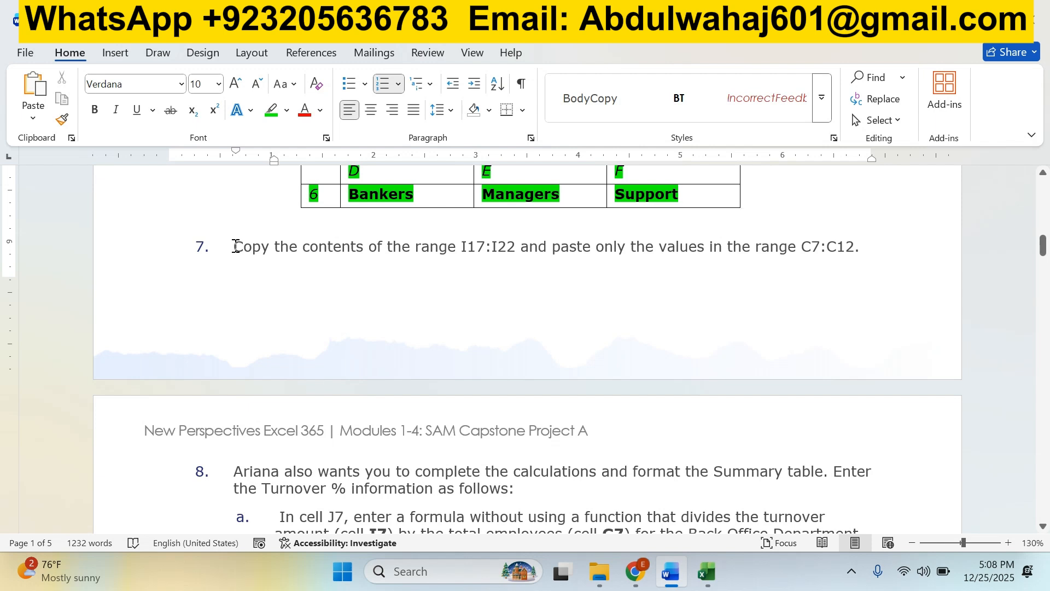
# Read project step 7, switch to the Excel workbook and copy the department names in I17:I22 of the Department Overview sheet
pyautogui.moveTo(235, 246); pyautogui.dragTo(517, 249)
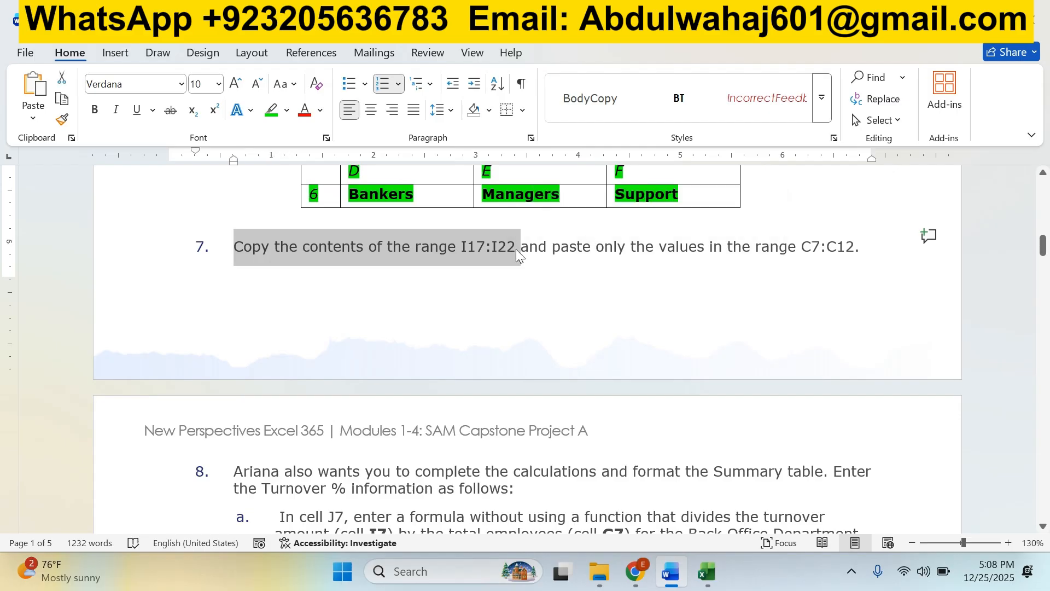
pyautogui.hotkey('alt', 'Tab')
pyautogui.scroll(-3, 618, 304)
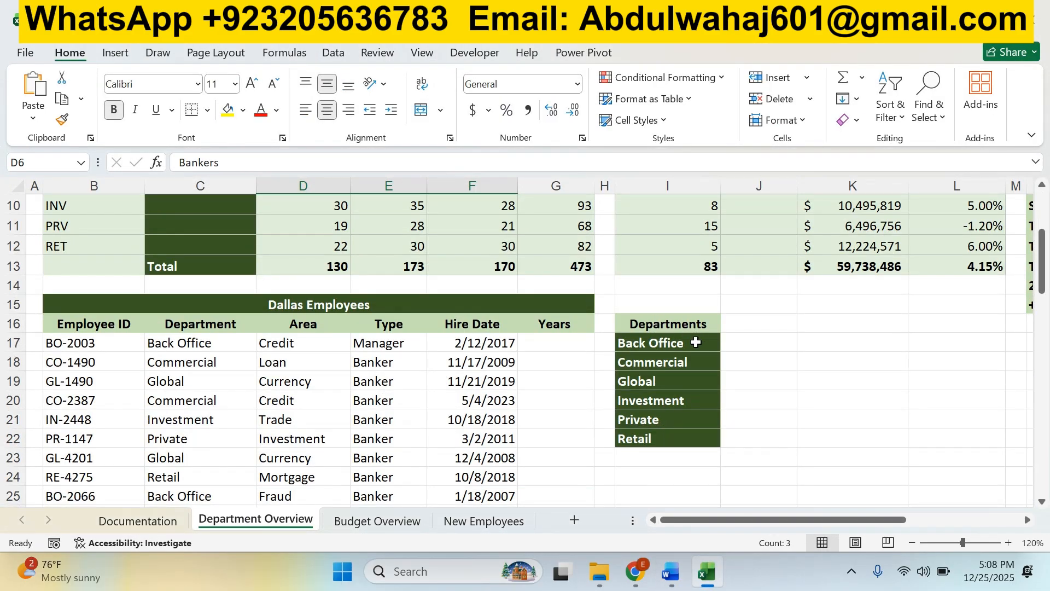
pyautogui.click(695, 343)
pyautogui.scroll(-1, 680, 340)
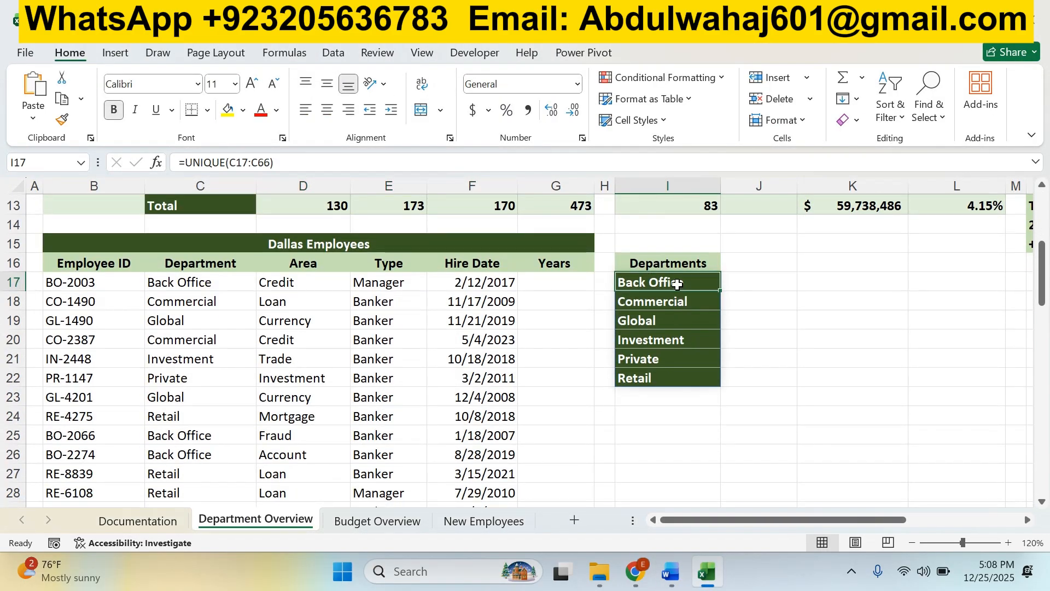
pyautogui.moveTo(678, 284); pyautogui.dragTo(670, 377)
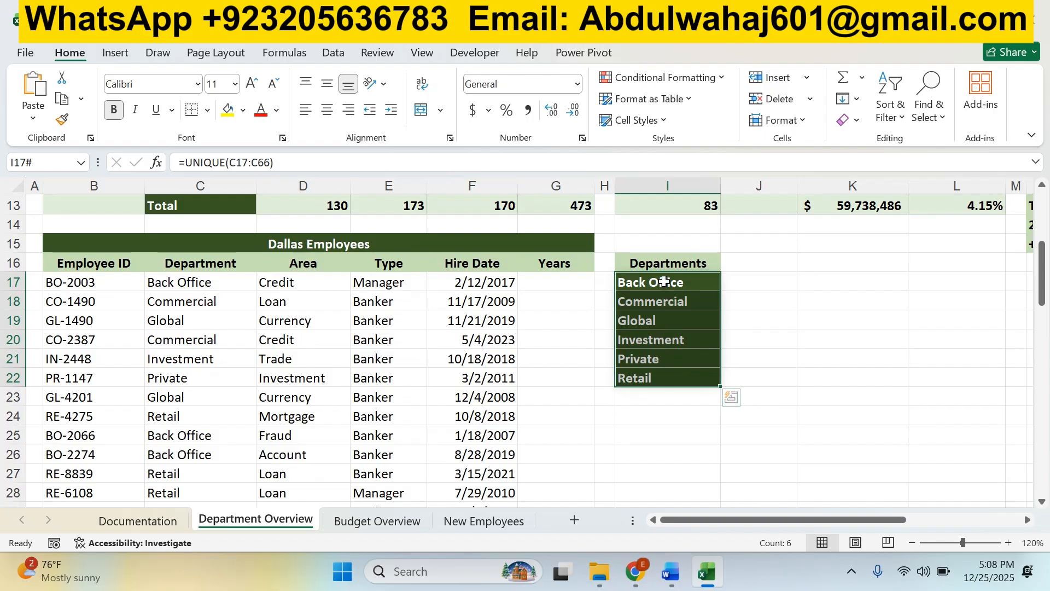
pyautogui.rightClick(665, 281)
pyautogui.click(717, 134)
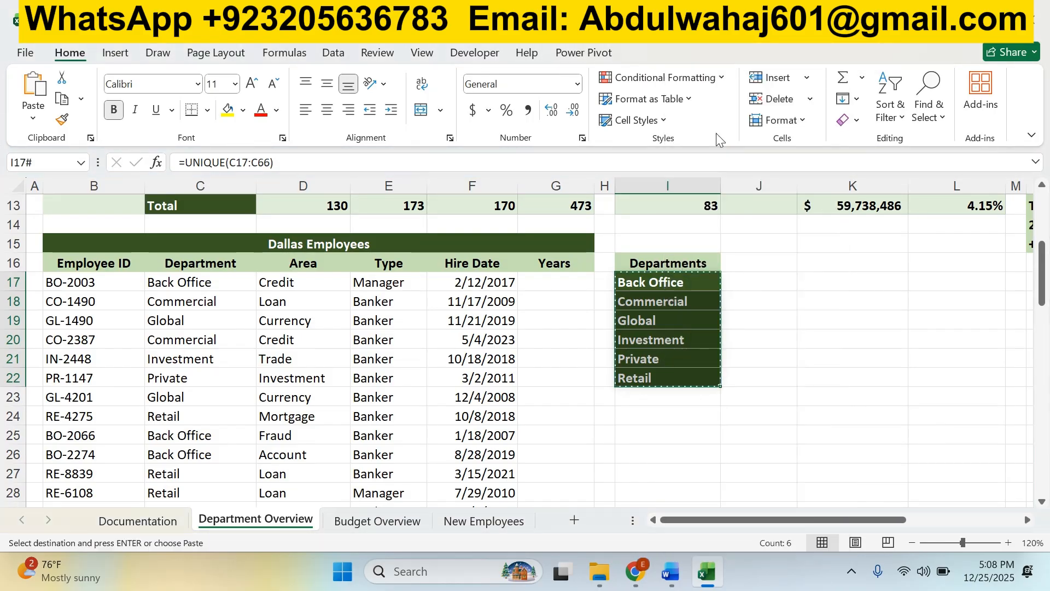
# Check the destination range in the Word instructions, and paste only the values of the copied departments into C7:C12 in Excel
pyautogui.hotkey('alt', 'Tab')
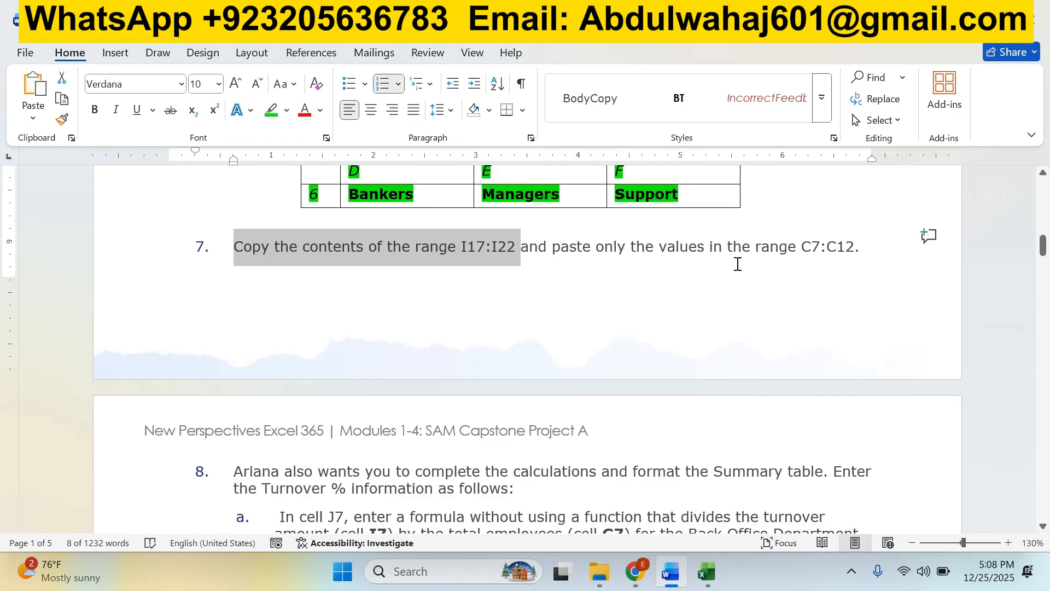
pyautogui.hotkey('alt', 'Tab')
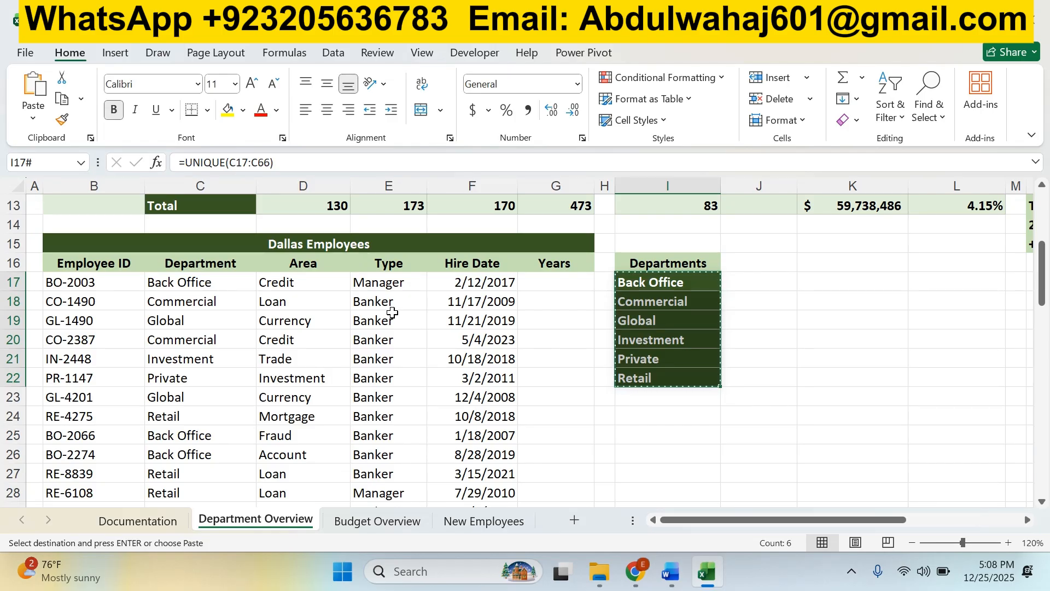
pyautogui.scroll(3, 393, 312)
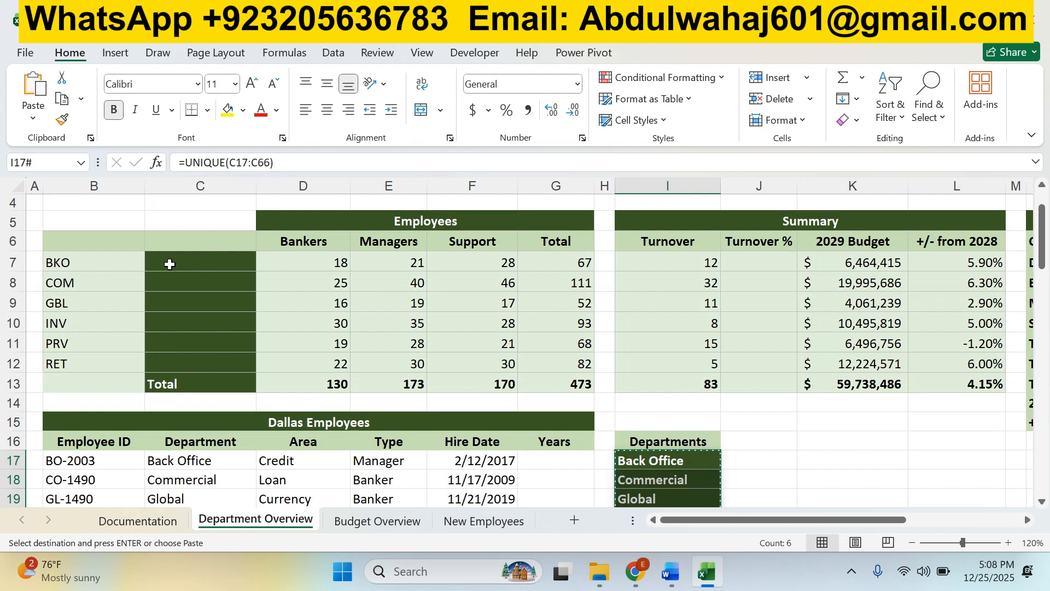
pyautogui.click(170, 263)
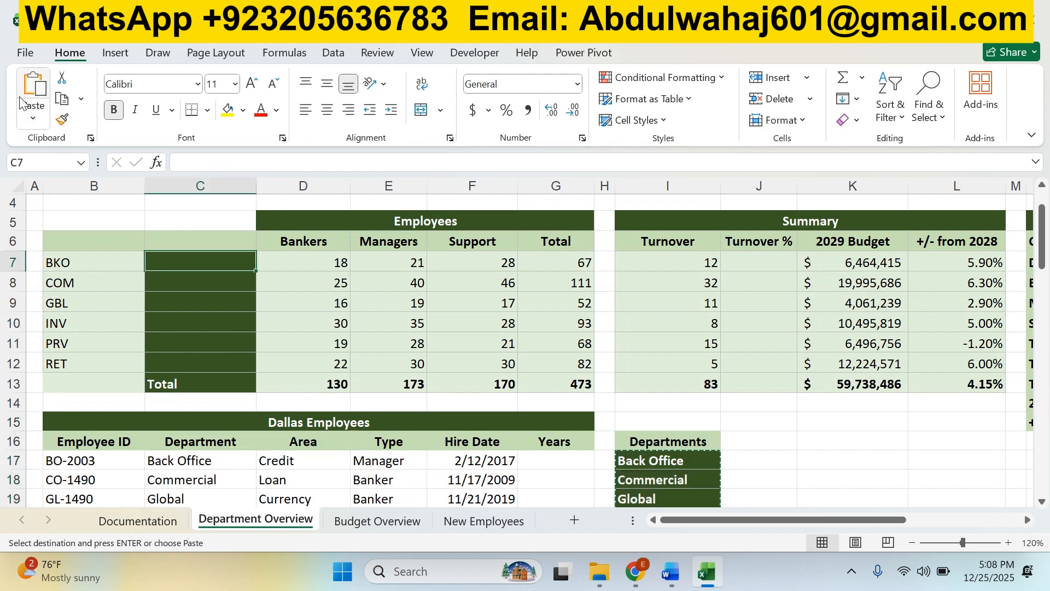
pyautogui.click(33, 117)
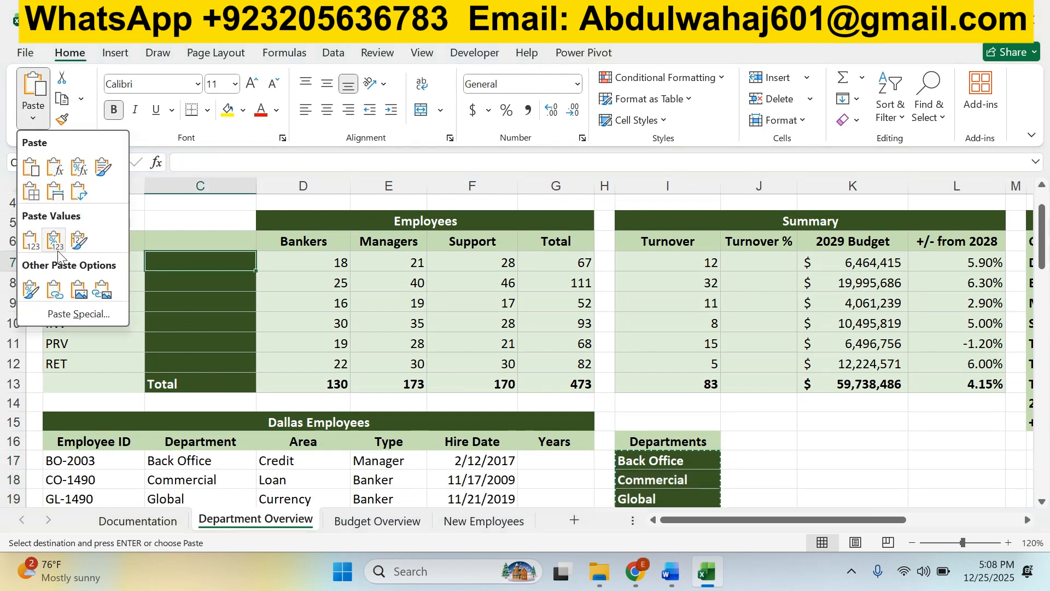
pyautogui.click(30, 241)
pyautogui.press('Escape')
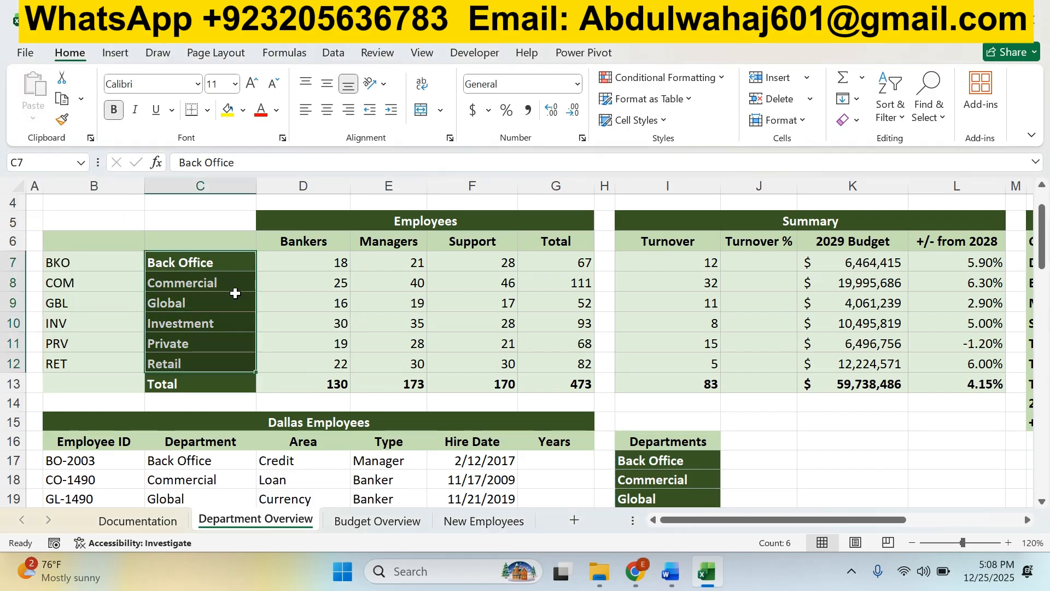
# Switch to the Word instructions and highlight project step 7 in bright green
pyautogui.hotkey('alt', 'Tab')
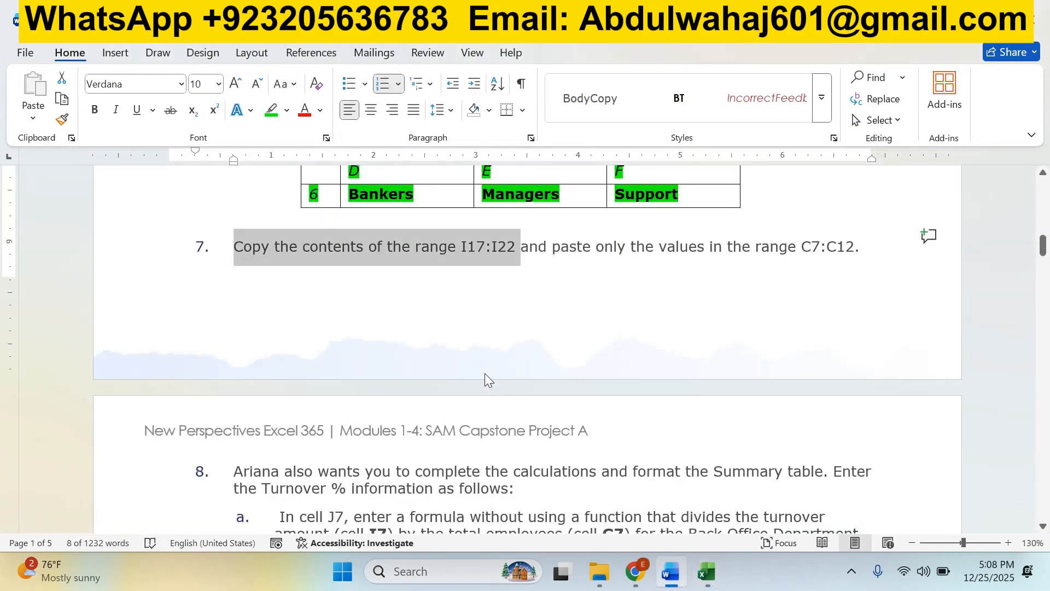
pyautogui.tripleClick(585, 246)
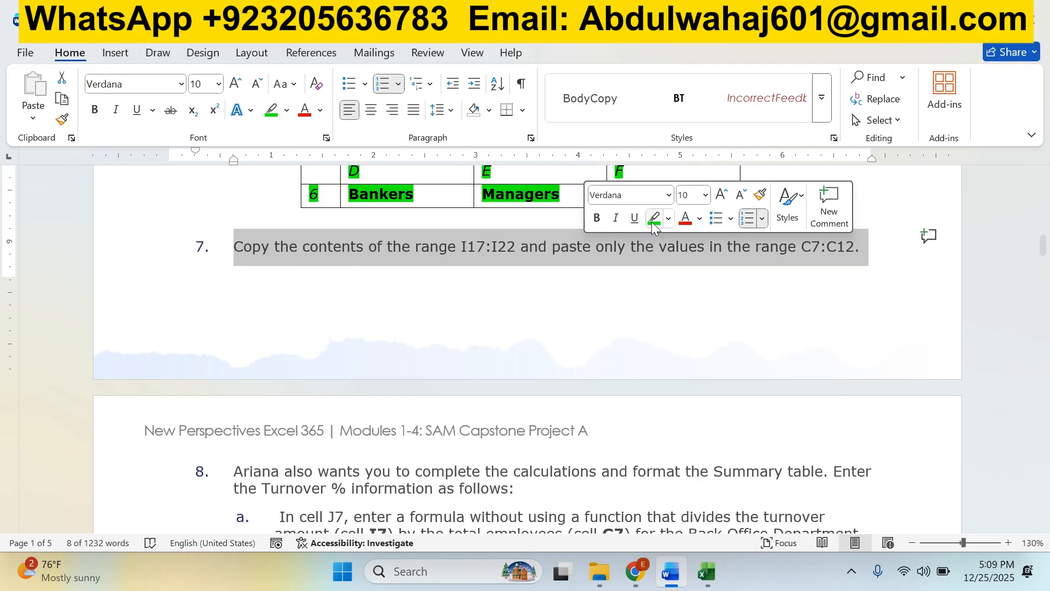
pyautogui.click(654, 218)
# Highlight both sentences of project step 8's introduction, above its substeps, in bright green
pyautogui.scroll(-4, 457, 358)
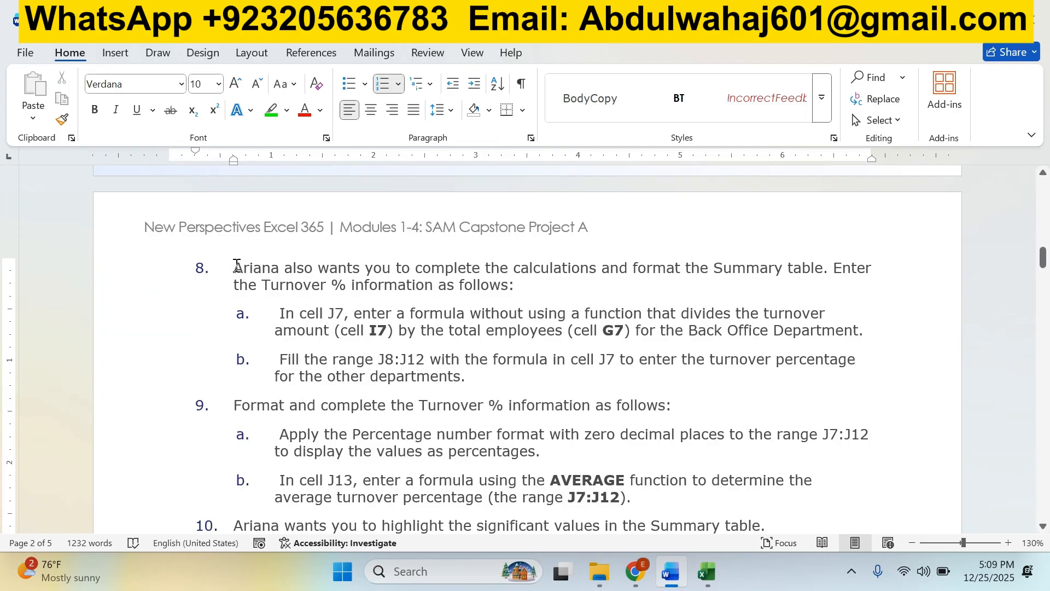
pyautogui.moveTo(237, 267); pyautogui.dragTo(813, 273)
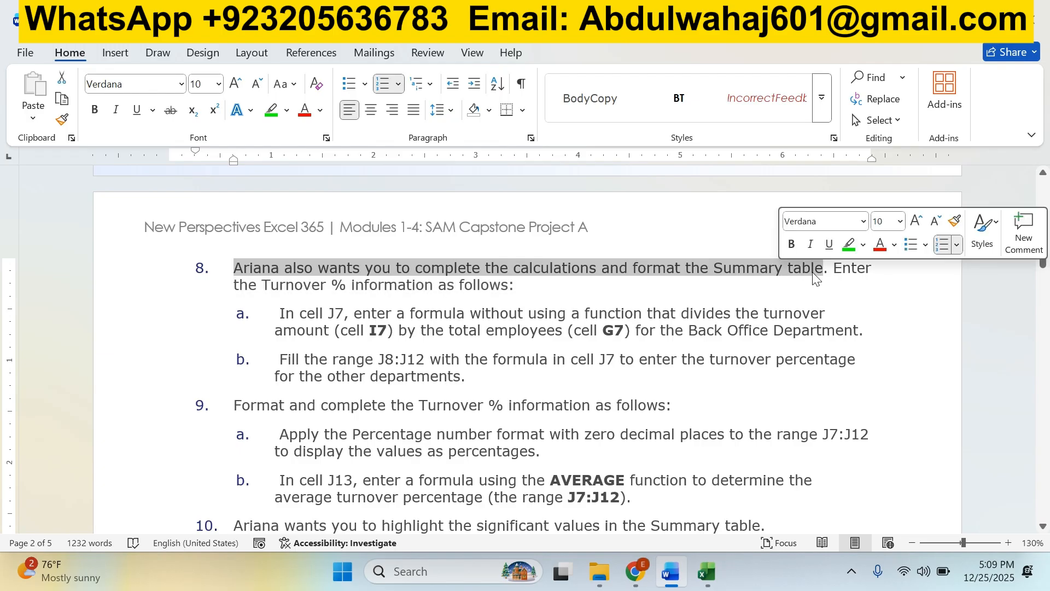
pyautogui.click(272, 110)
pyautogui.click(864, 282)
pyautogui.moveTo(853, 277); pyautogui.dragTo(838, 286)
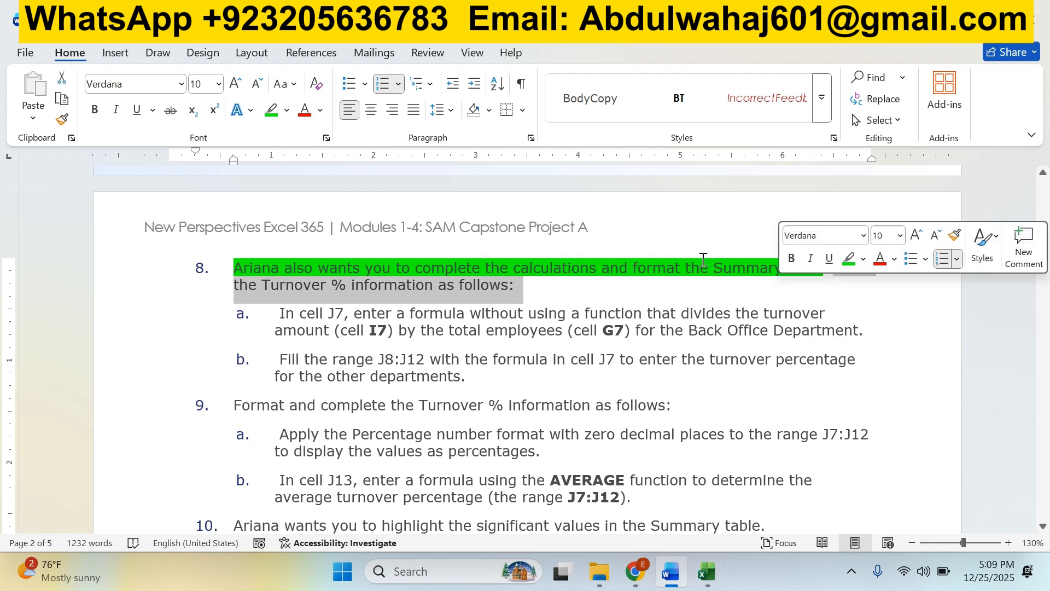
pyautogui.click(272, 110)
pyautogui.click(291, 309)
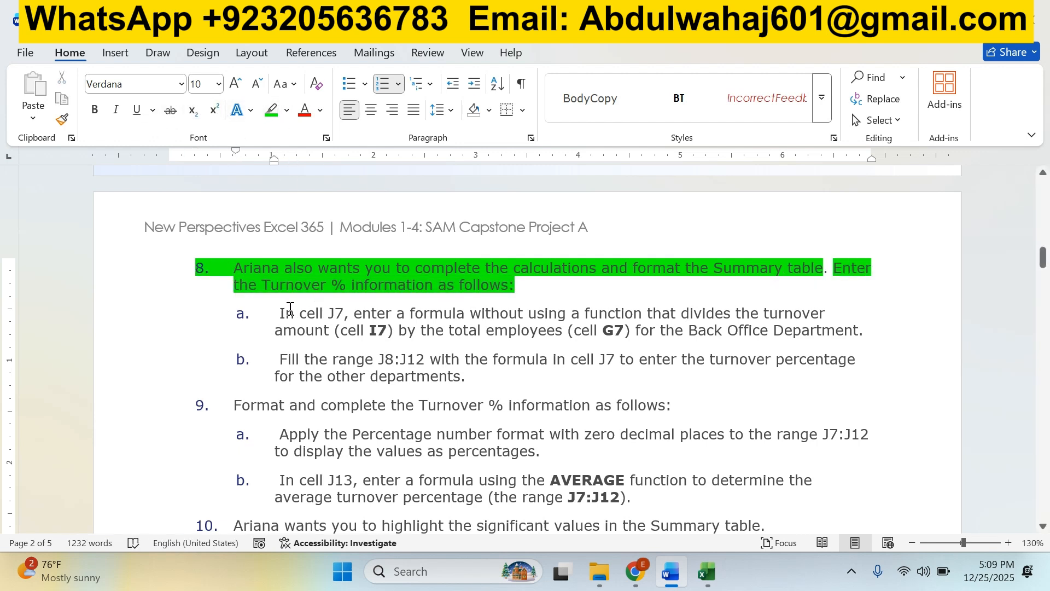
# Read substep 8a, switch to the Excel workbook and enter the formula =I7/G7 in cell J7 of the Summary table
pyautogui.moveTo(316, 309); pyautogui.dragTo(647, 313)
pyautogui.hotkey('alt', 'Tab')
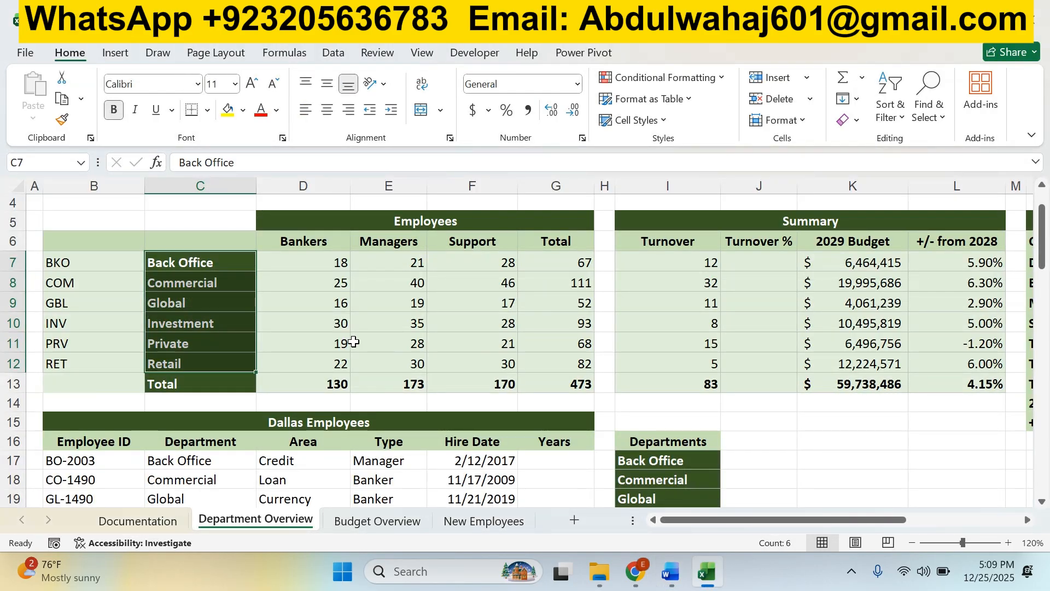
pyautogui.click(777, 263)
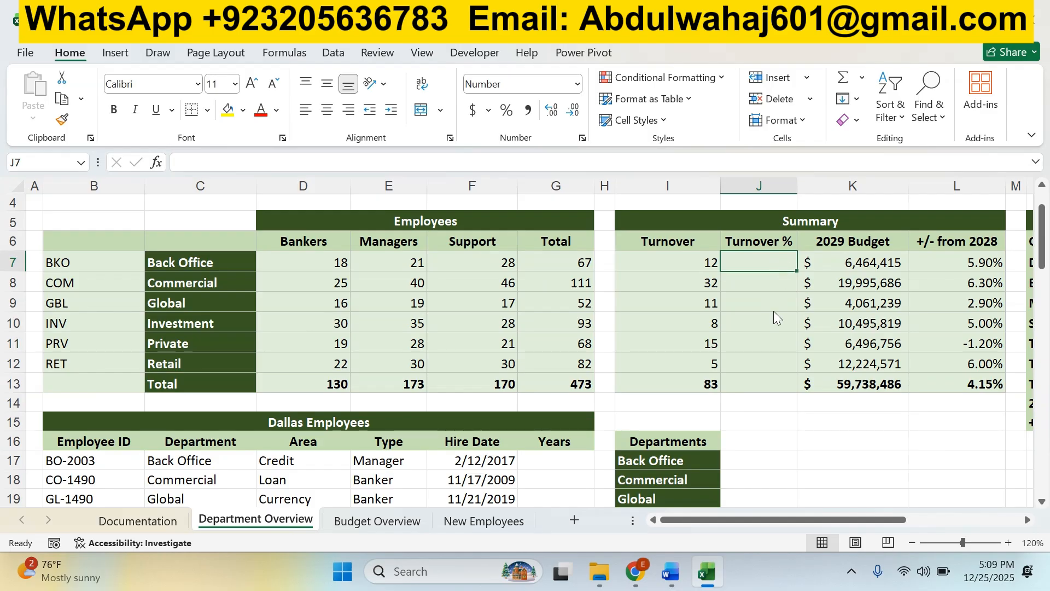
pyautogui.hotkey('alt', 'Tab')
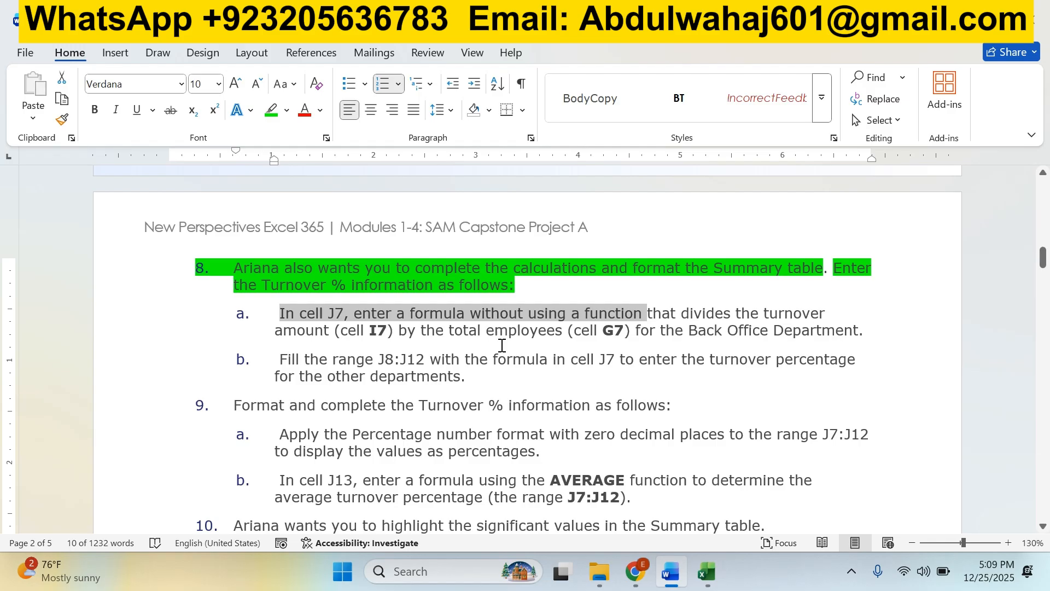
pyautogui.hotkey('alt', 'Tab')
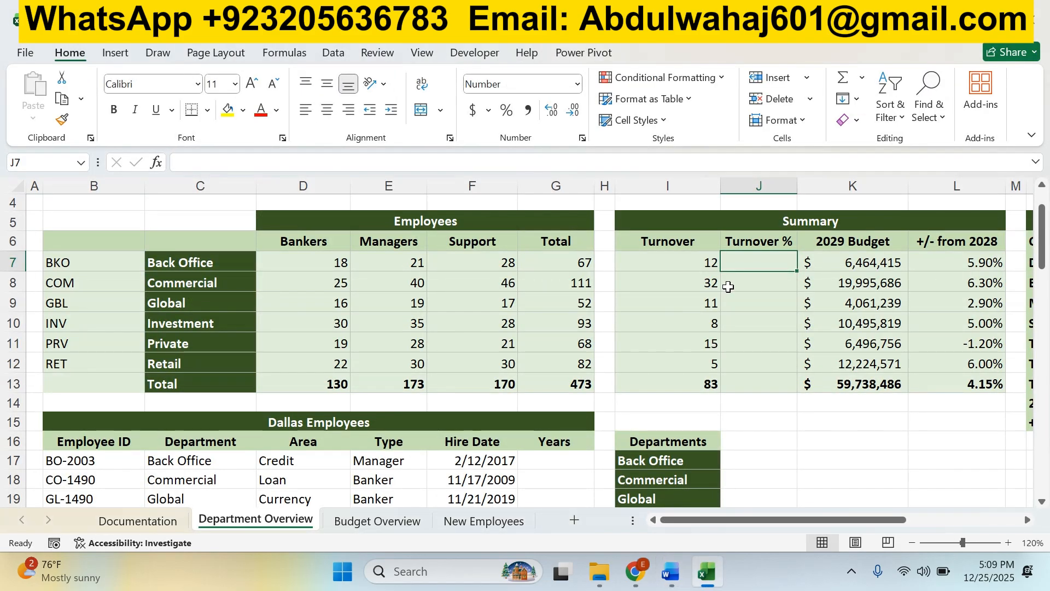
pyautogui.write('=')
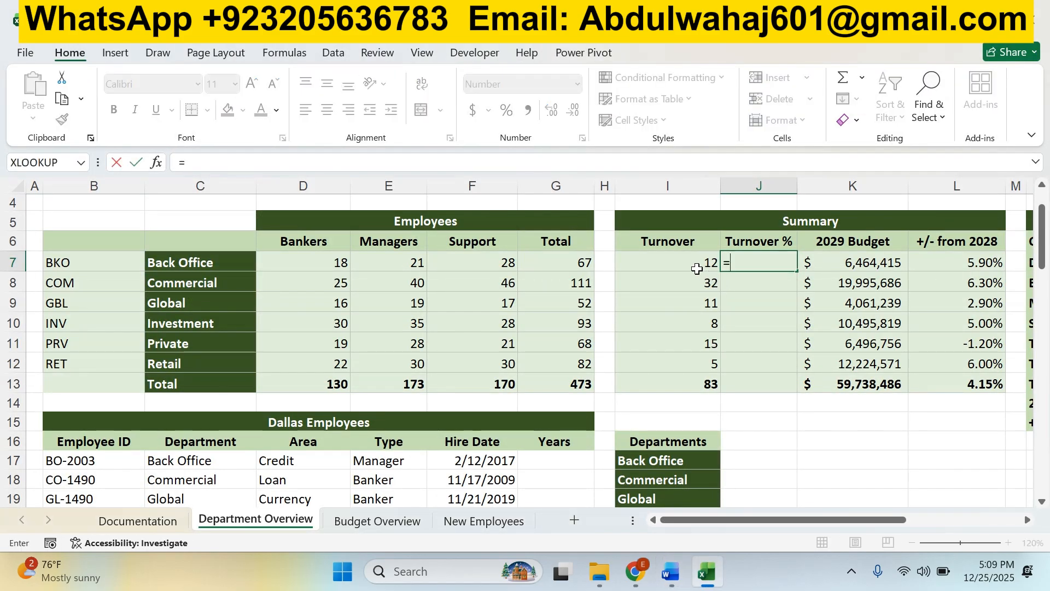
pyautogui.click(696, 263)
pyautogui.write('/')
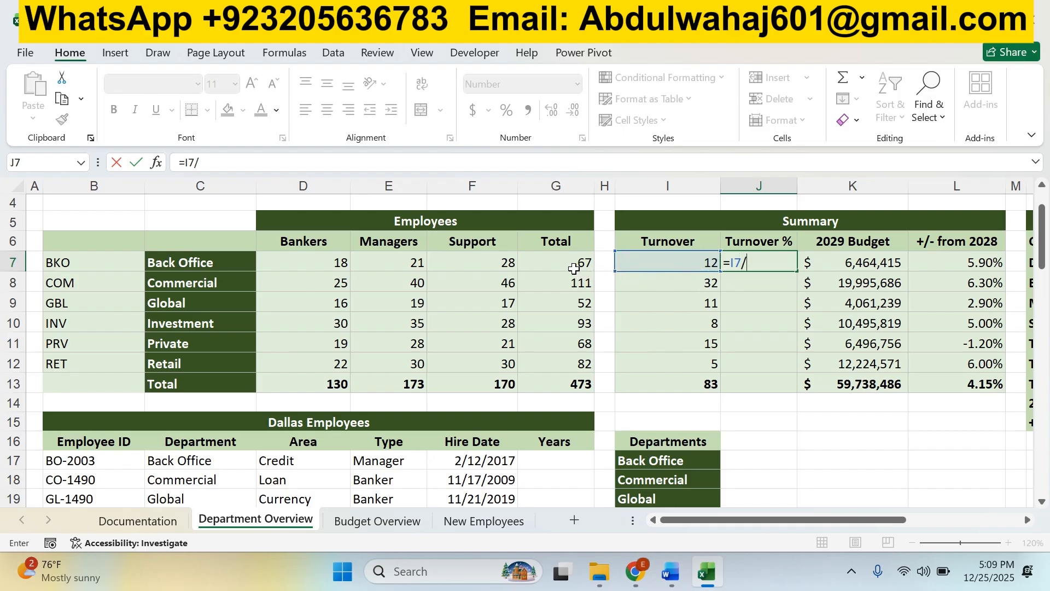
pyautogui.click(571, 263)
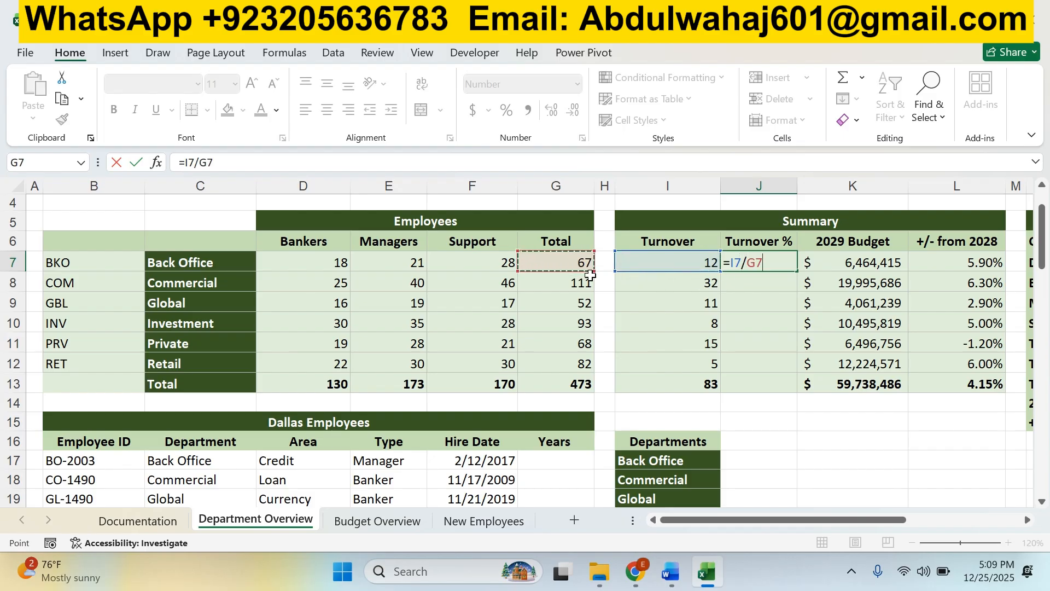
pyautogui.press('Return')
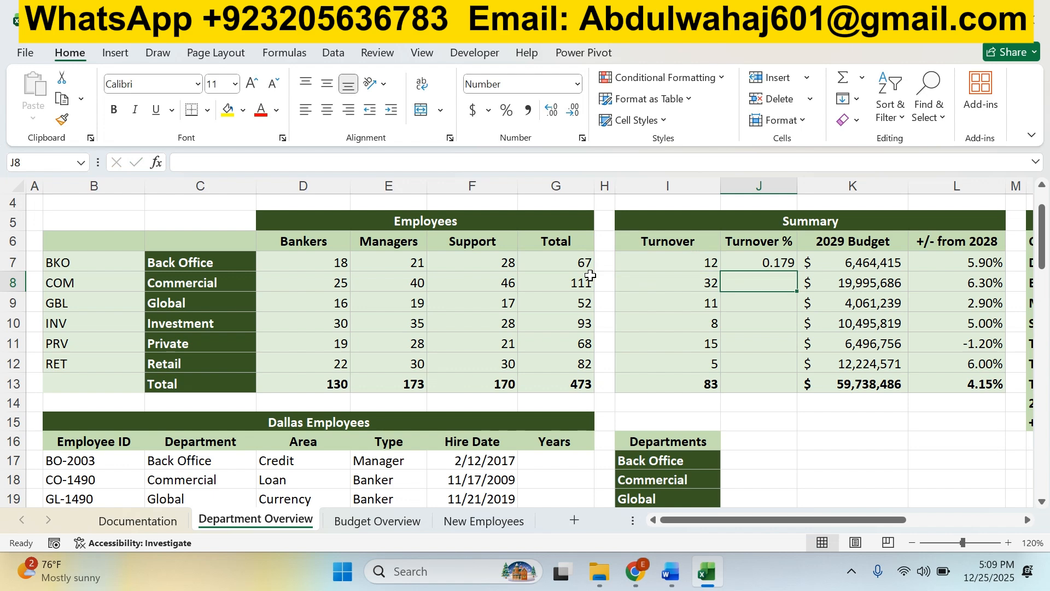
# Switch to the Word instructions and highlight substep a of project step 8 in bright green
pyautogui.hotkey('alt', 'Tab')
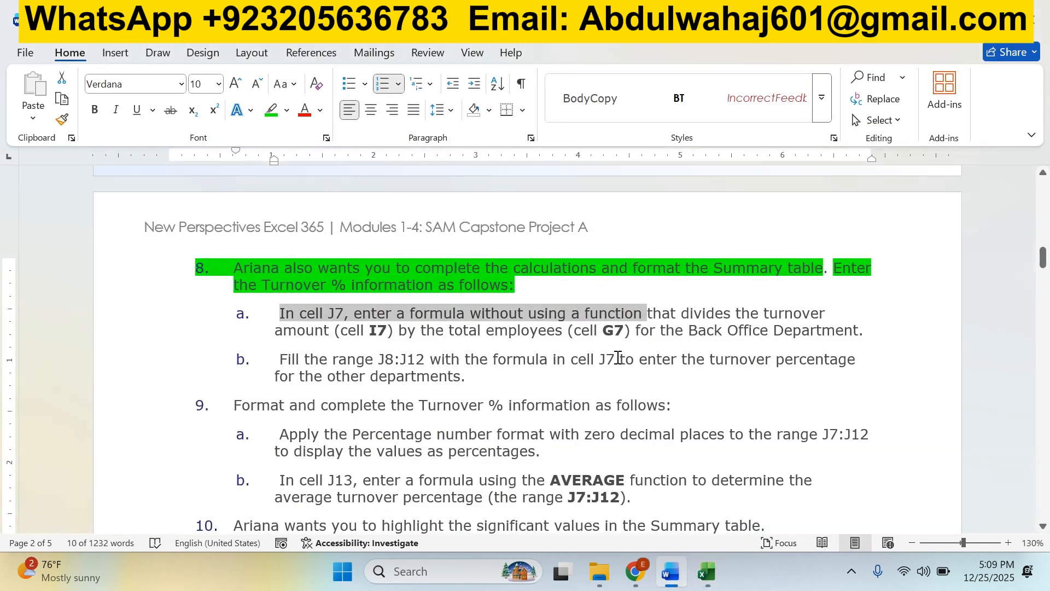
pyautogui.tripleClick(299, 316)
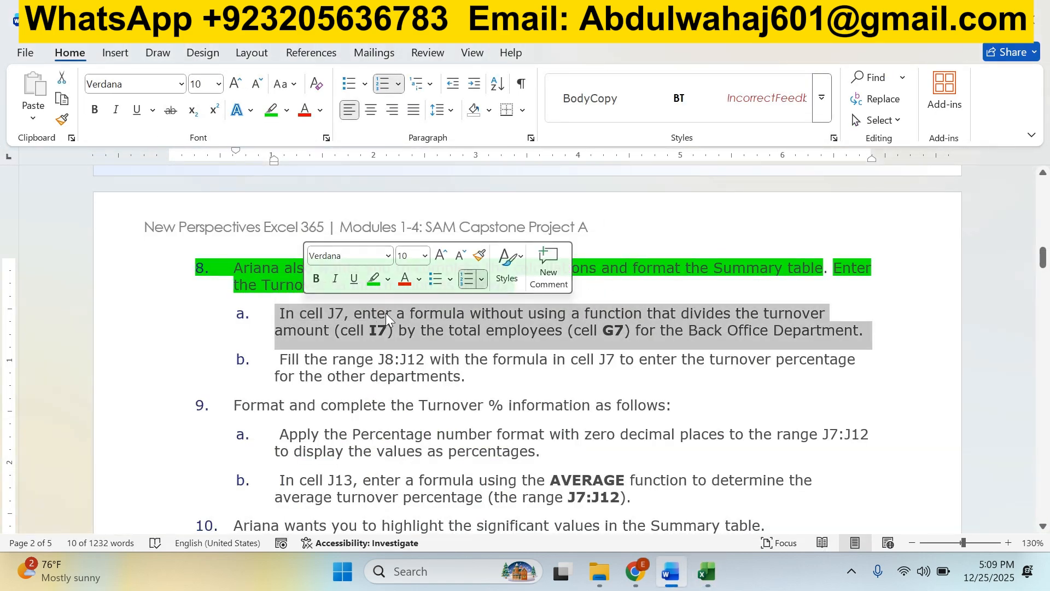
pyautogui.click(373, 278)
# Following substep 8b, copy J7 in the Excel workbook, paste only its formula into J8:J12, and return to the Word instructions
pyautogui.tripleClick(326, 359)
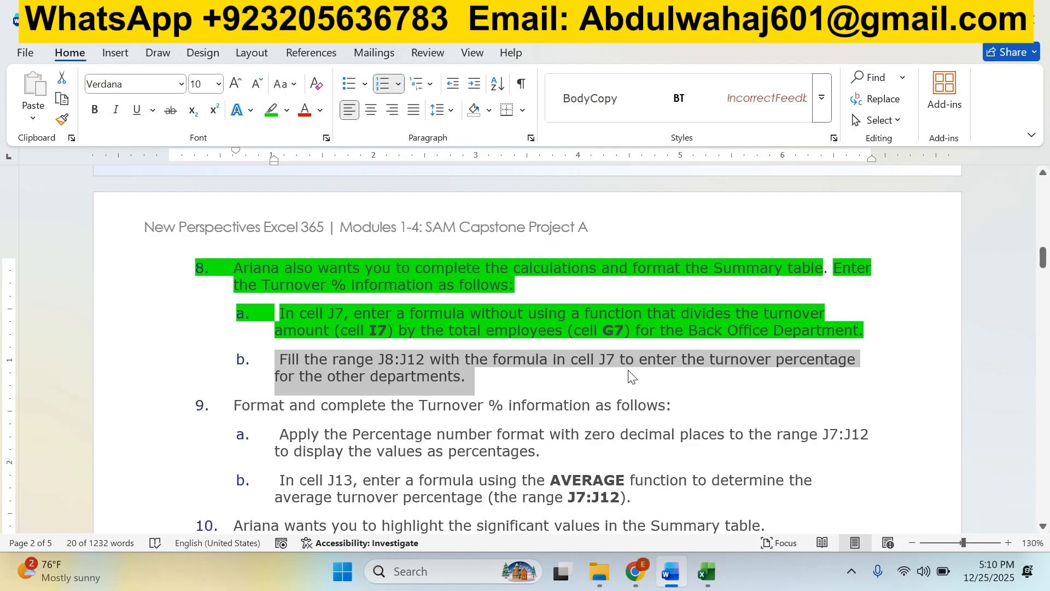
pyautogui.hotkey('alt', 'Tab')
pyautogui.click(759, 263)
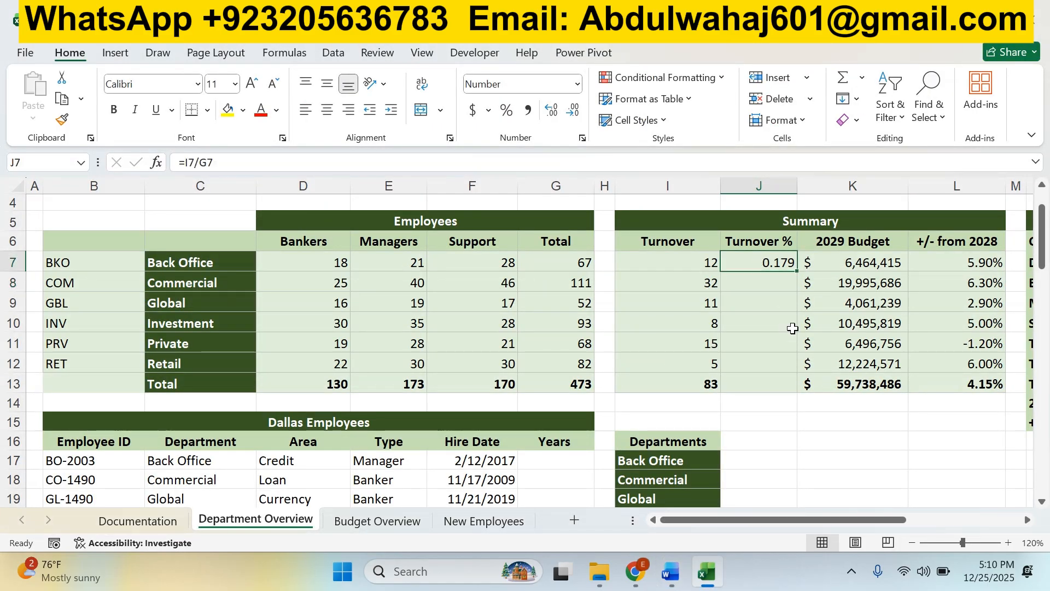
pyautogui.rightClick(748, 262)
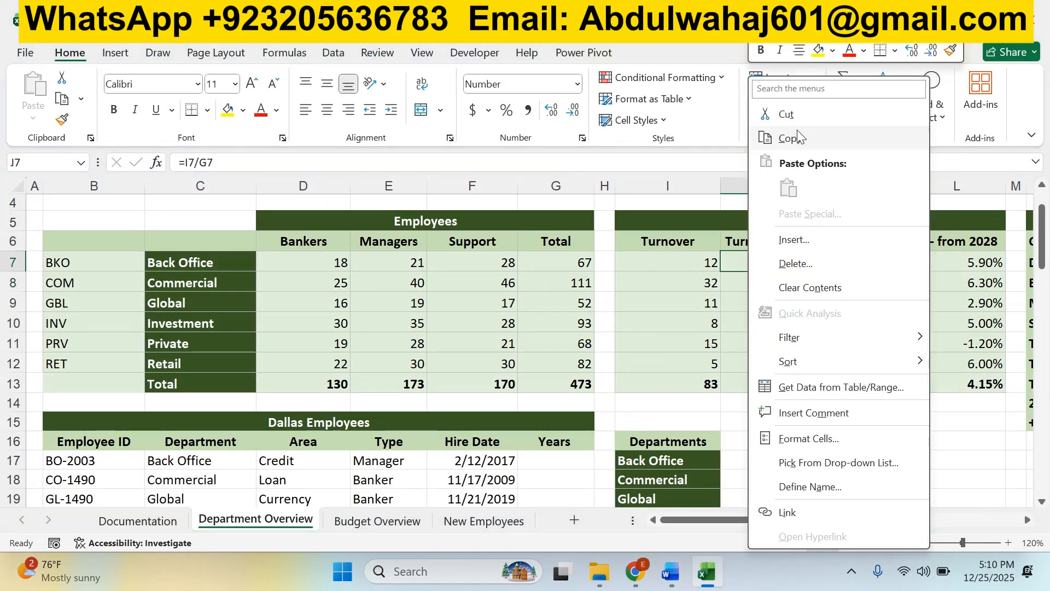
pyautogui.click(797, 133)
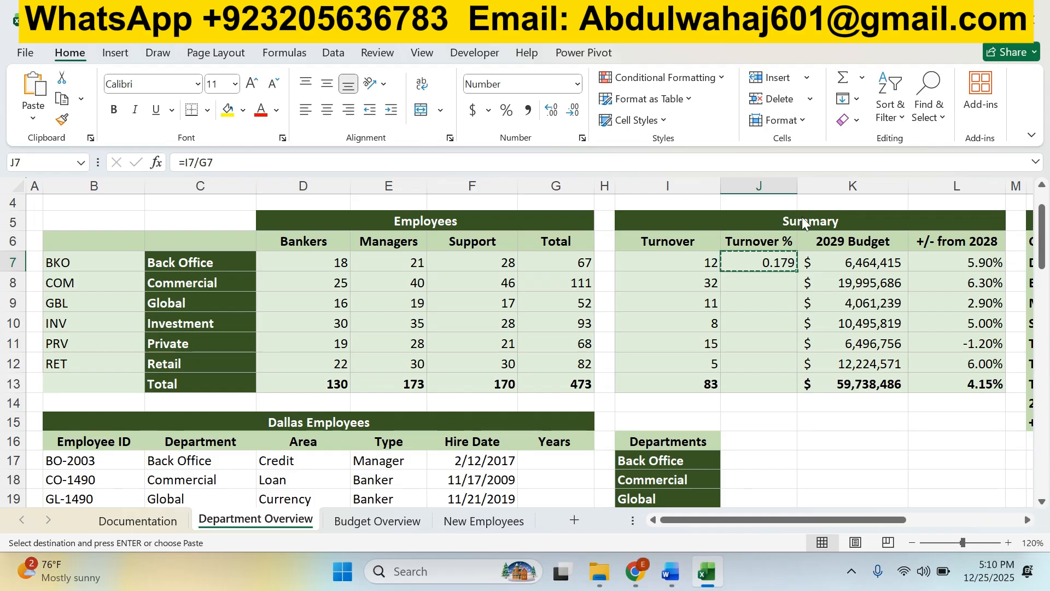
pyautogui.hotkey('alt', 'Tab')
pyautogui.hotkey('alt', 'Tab')
pyautogui.moveTo(750, 283); pyautogui.dragTo(747, 355)
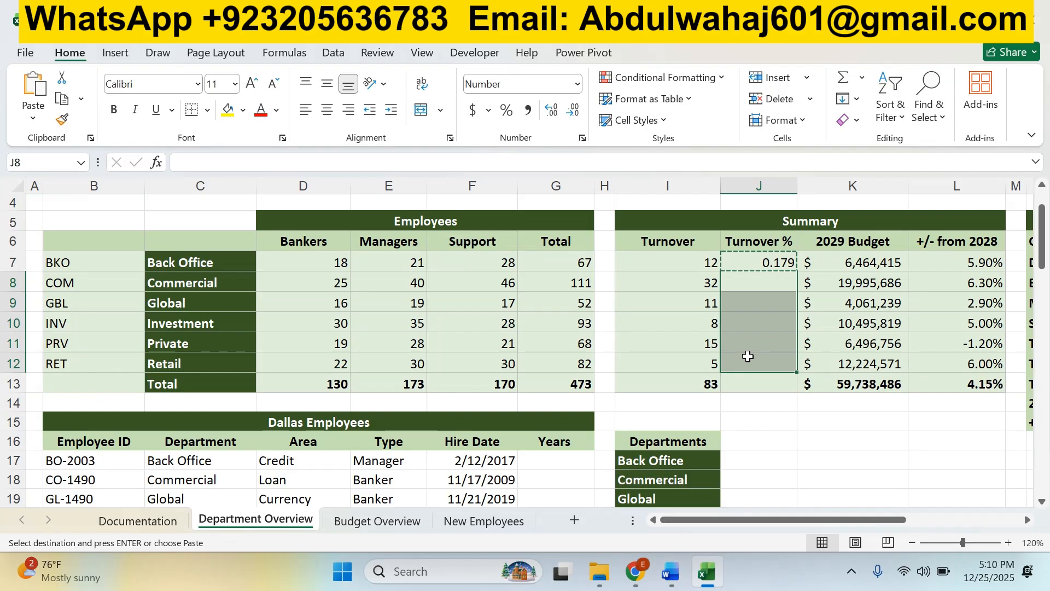
pyautogui.click(33, 119)
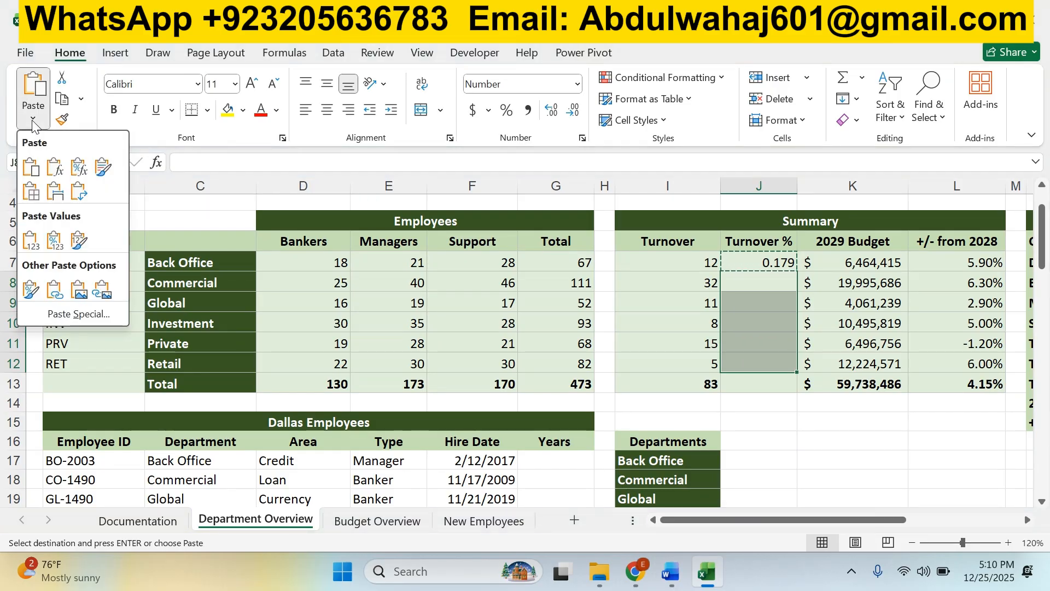
pyautogui.click(55, 174)
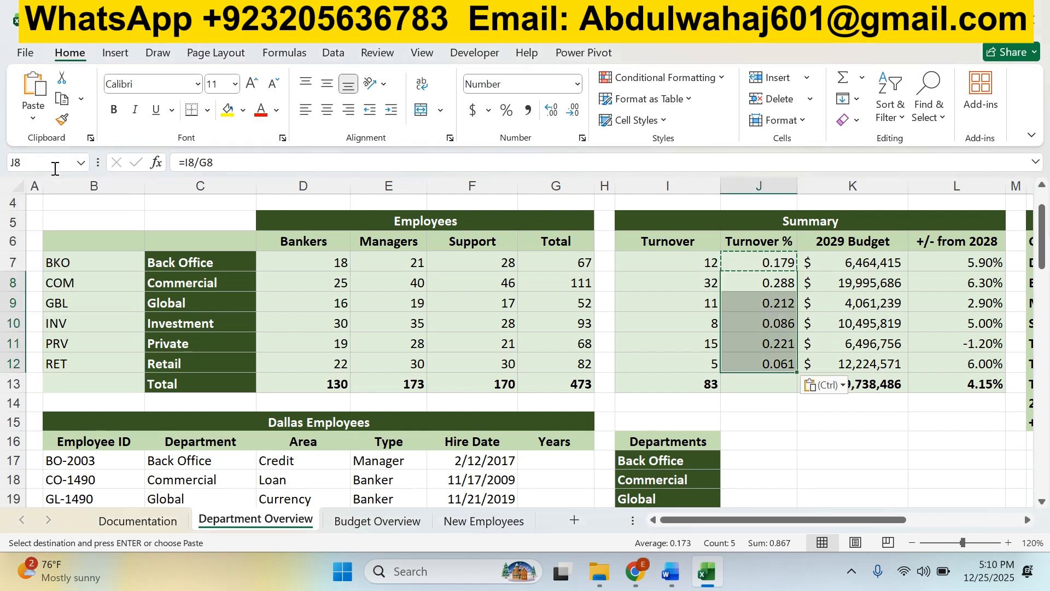
pyautogui.press('Escape')
pyautogui.hotkey('alt', 'Tab')
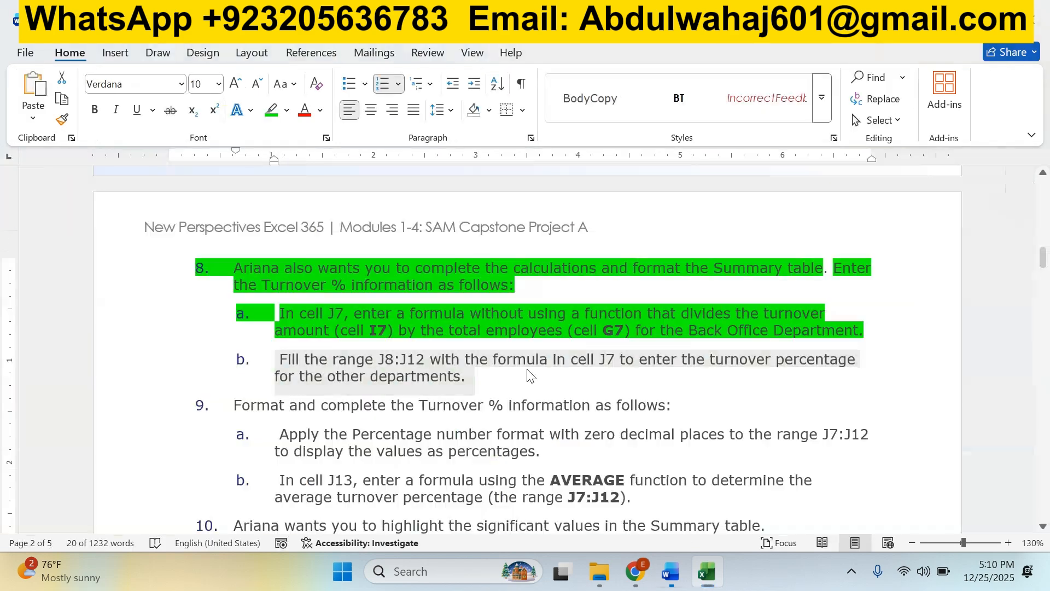
# Highlight substep b of project step 8 and the introductory line of project step 9 in bright green
pyautogui.click(270, 111)
pyautogui.press('Right')
pyautogui.scroll(-4, 515, 407)
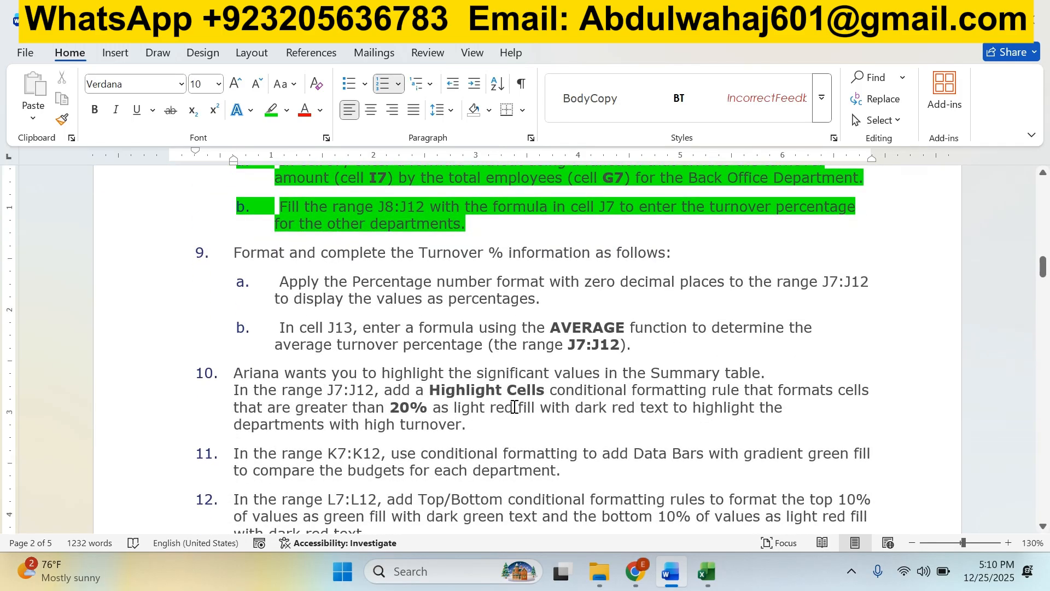
pyautogui.moveTo(234, 252); pyautogui.dragTo(669, 254)
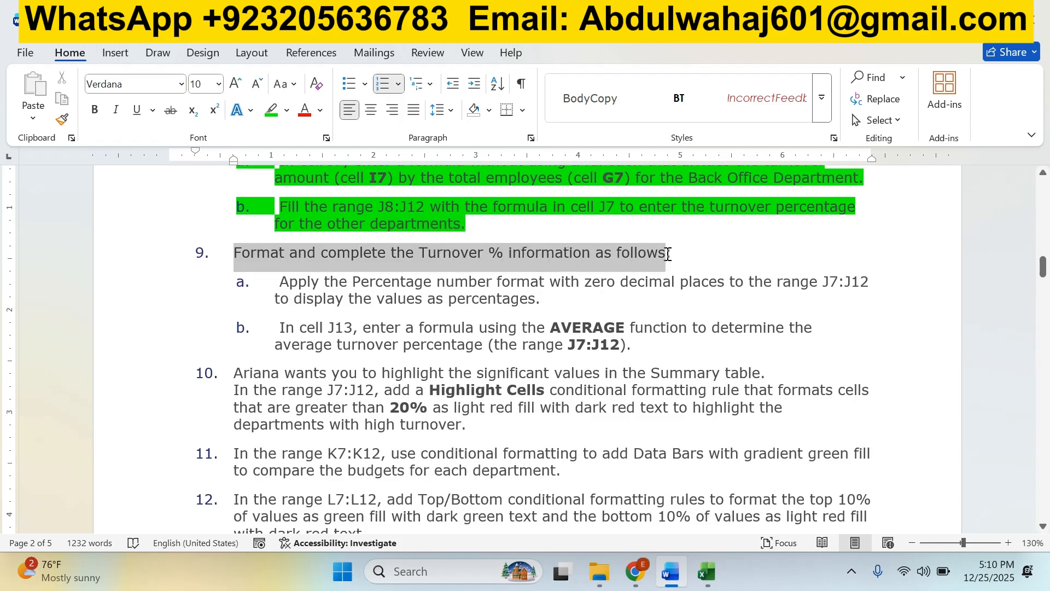
pyautogui.click(272, 110)
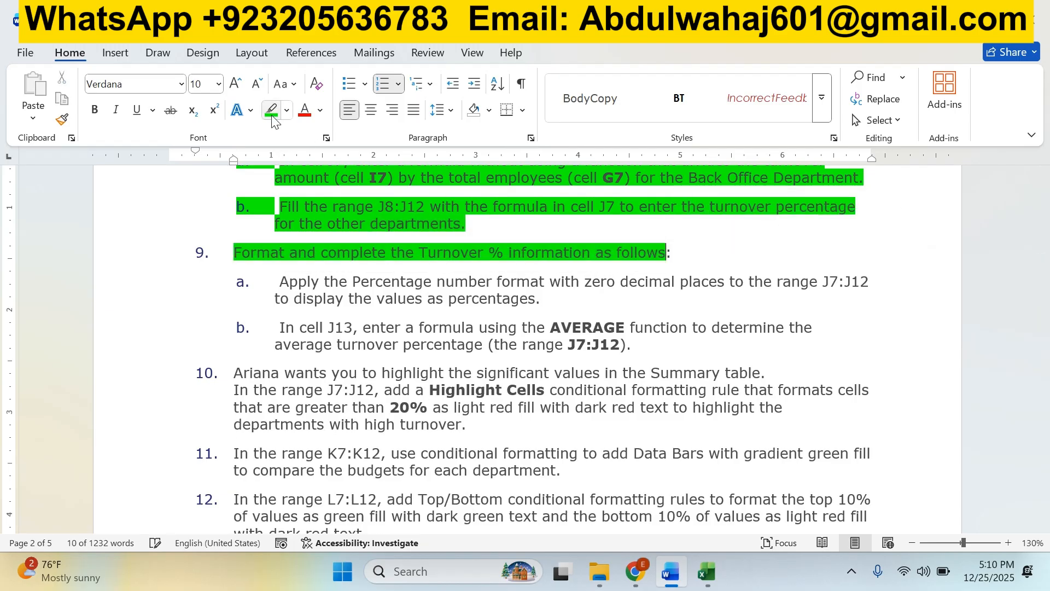
# Following substep 9a, switch to the Excel workbook and apply the Percentage number format with zero decimal places to J7:J12
pyautogui.moveTo(280, 281); pyautogui.dragTo(754, 293)
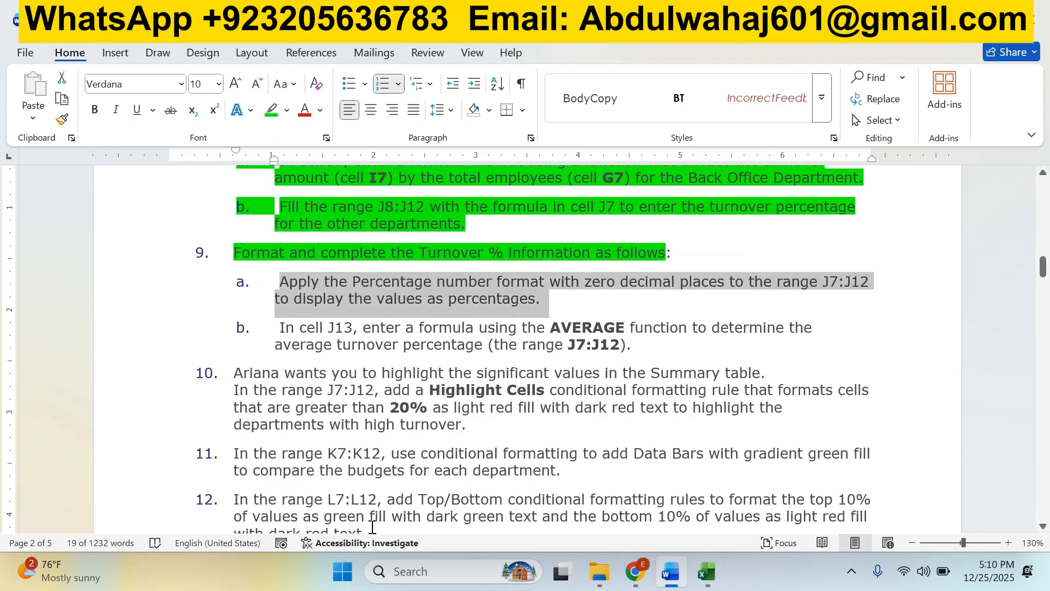
pyautogui.hotkey('alt', 'Tab')
pyautogui.click(752, 344)
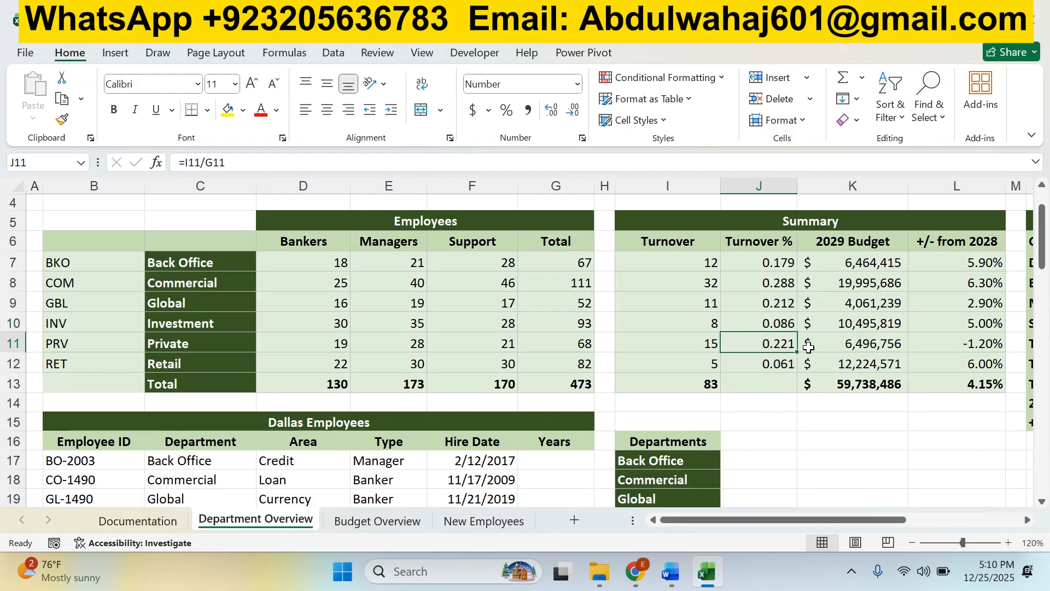
pyautogui.moveTo(771, 265); pyautogui.dragTo(772, 359)
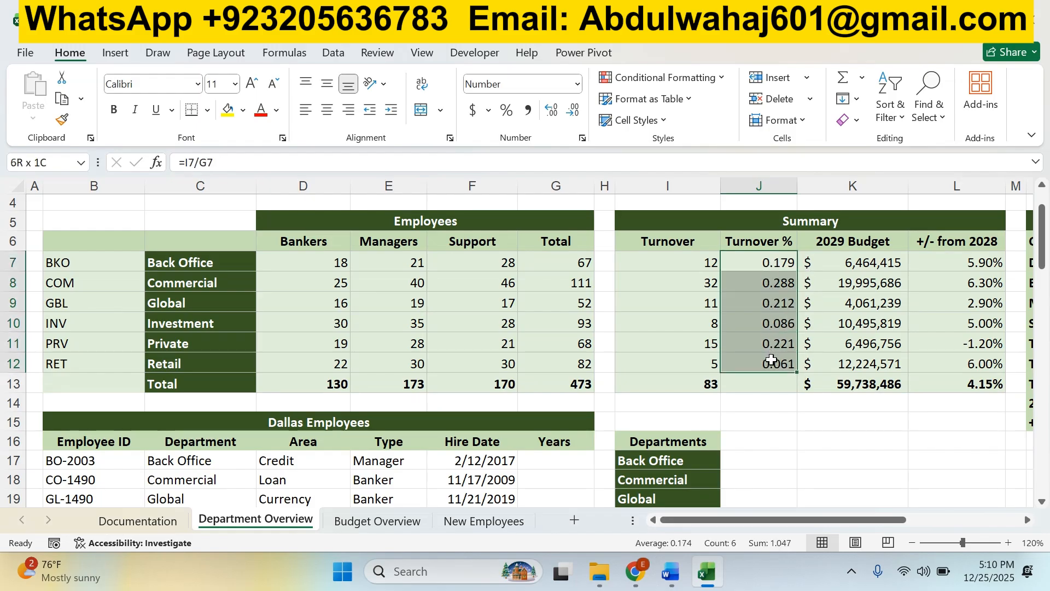
pyautogui.click(505, 110)
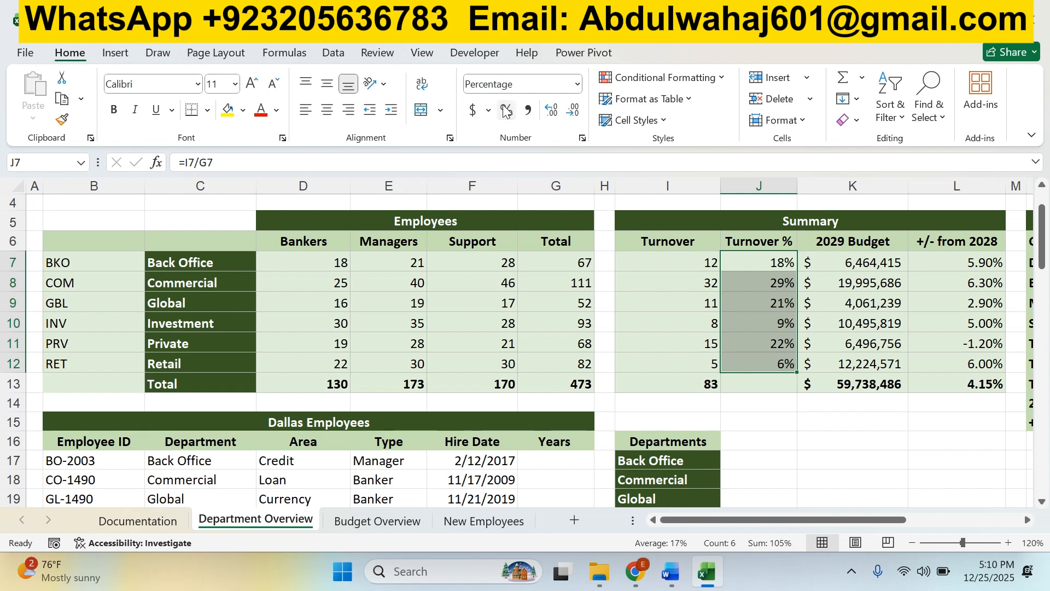
# Recheck substep 9a in Word, return to the Excel workbook, try changing the decimal places of J7:J12 and undo that change
pyautogui.hotkey('alt', 'Tab')
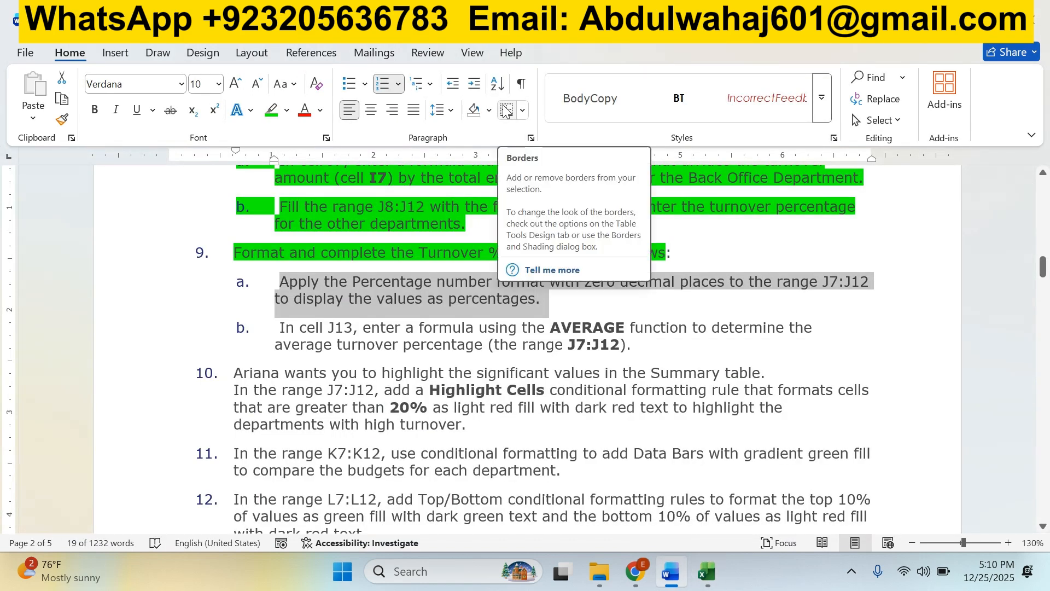
pyautogui.hotkey('alt', 'Tab')
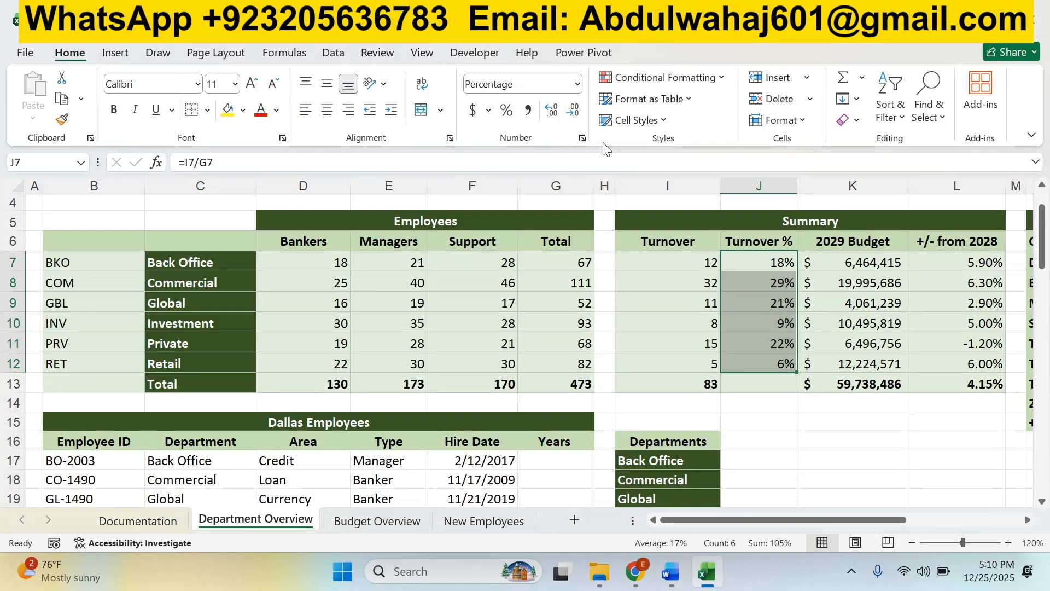
pyautogui.click(574, 116)
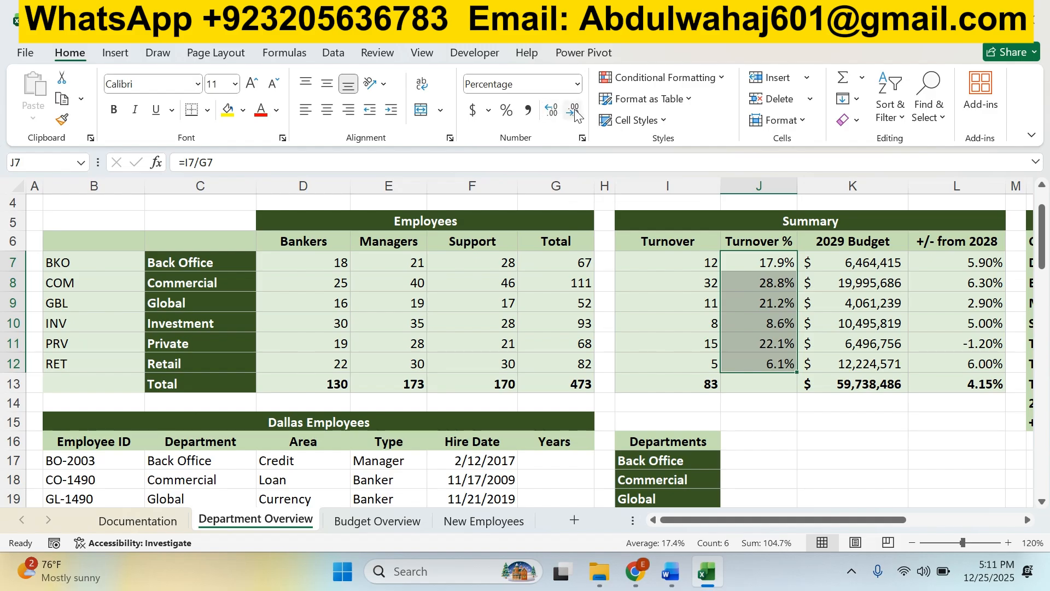
pyautogui.hotkey('ctrl', 'z')
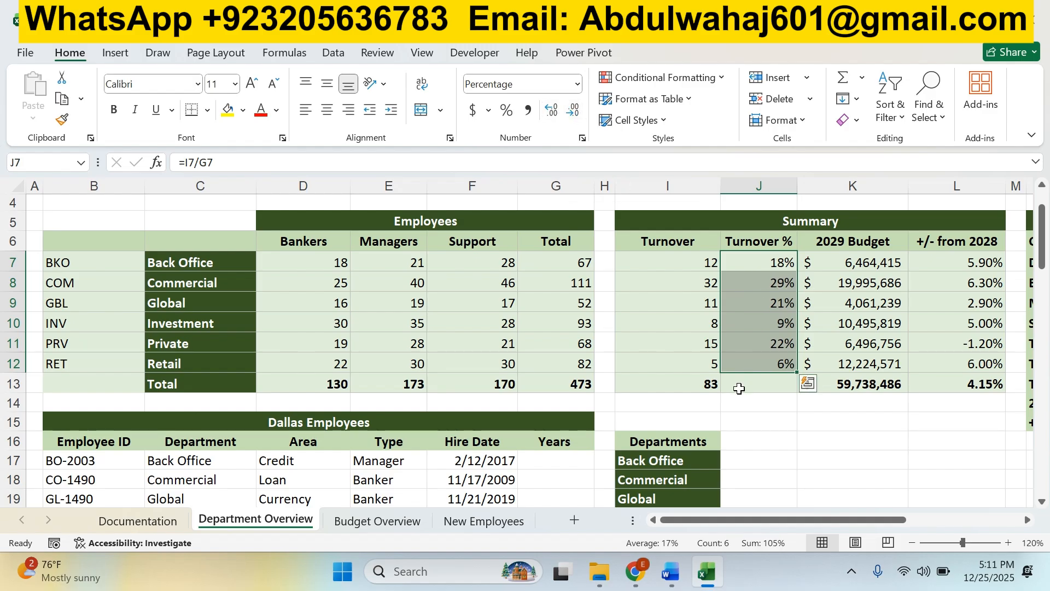
# Switch to the Word instructions and highlight substep a of project step 9 in bright green
pyautogui.click(739, 389)
pyautogui.hotkey('alt', 'Tab')
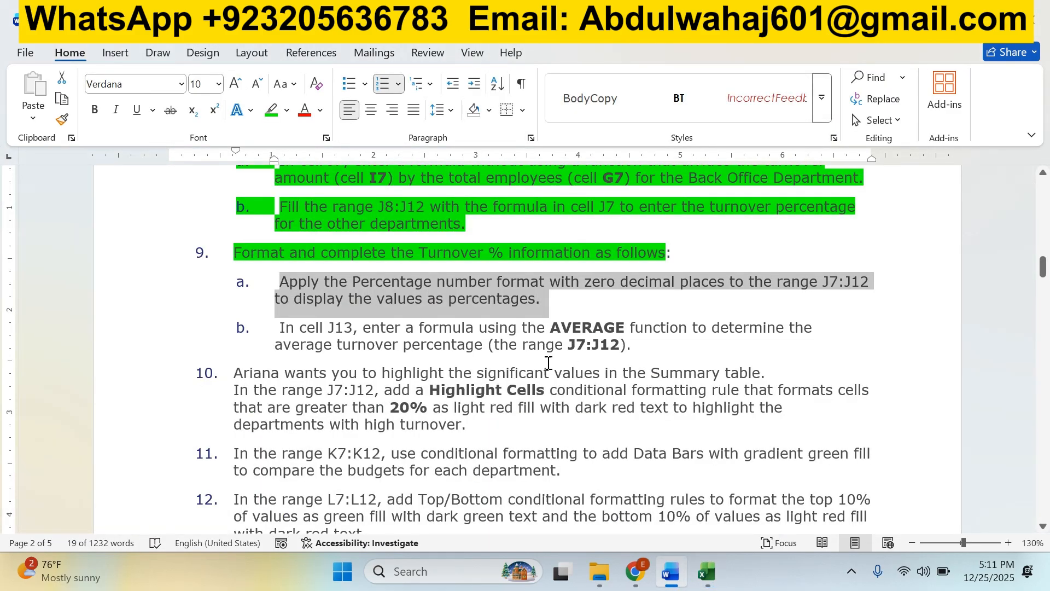
pyautogui.click(272, 110)
pyautogui.click(266, 299)
# Following substep 9b, switch to the Excel workbook and enter an AVERAGE formula over the range J7:J12 in cell J13
pyautogui.moveTo(273, 330); pyautogui.dragTo(634, 338)
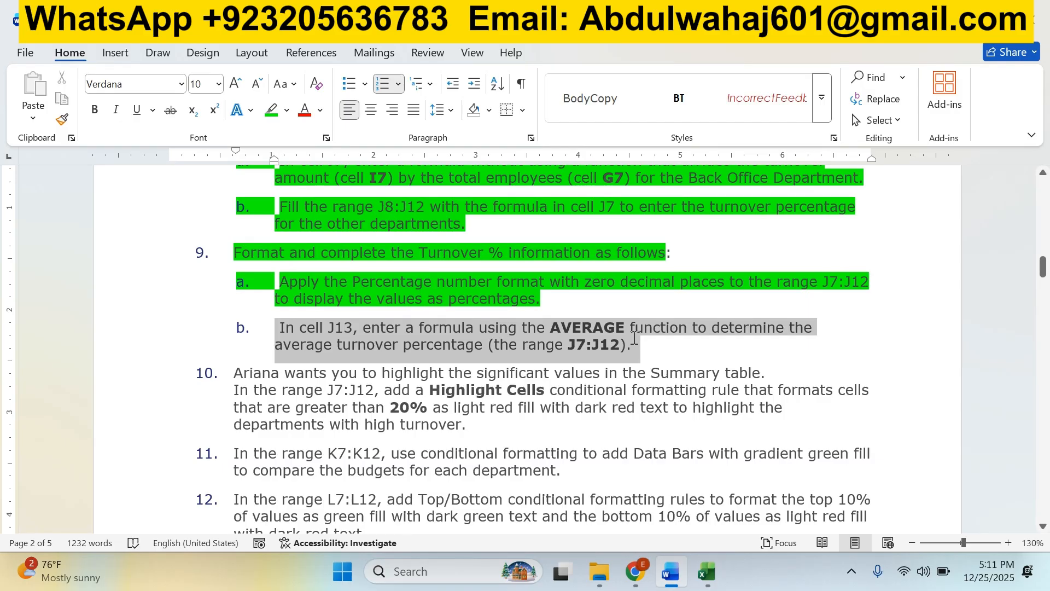
pyautogui.hotkey('alt', 'Tab')
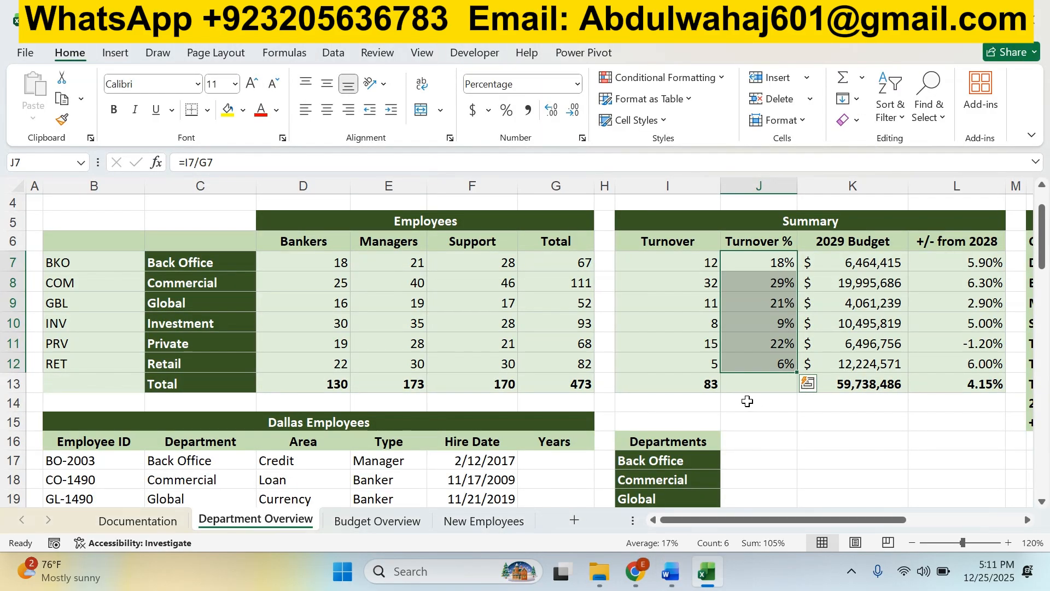
pyautogui.click(762, 382)
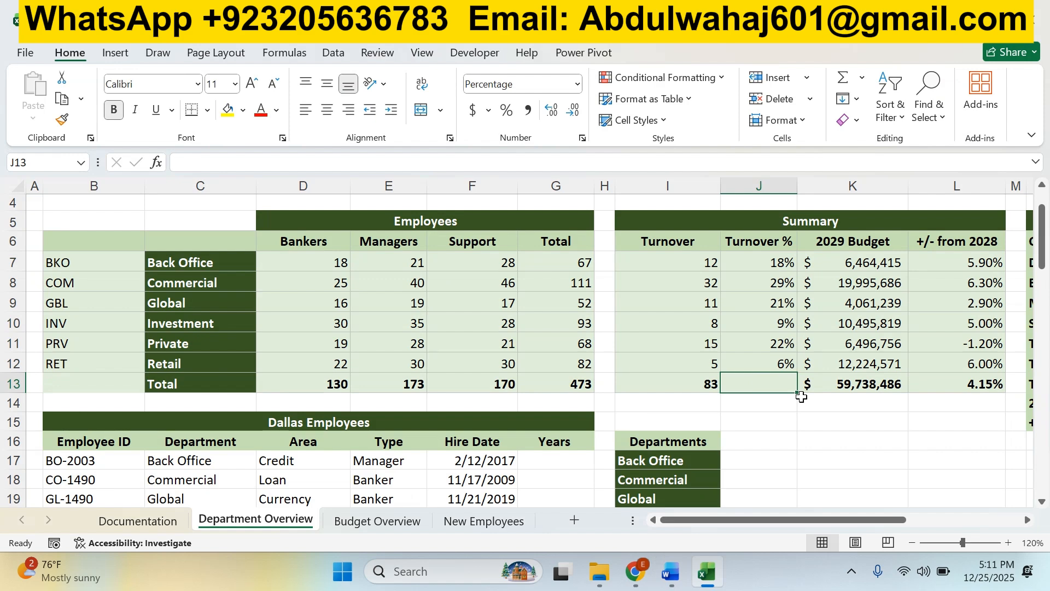
pyautogui.write('=')
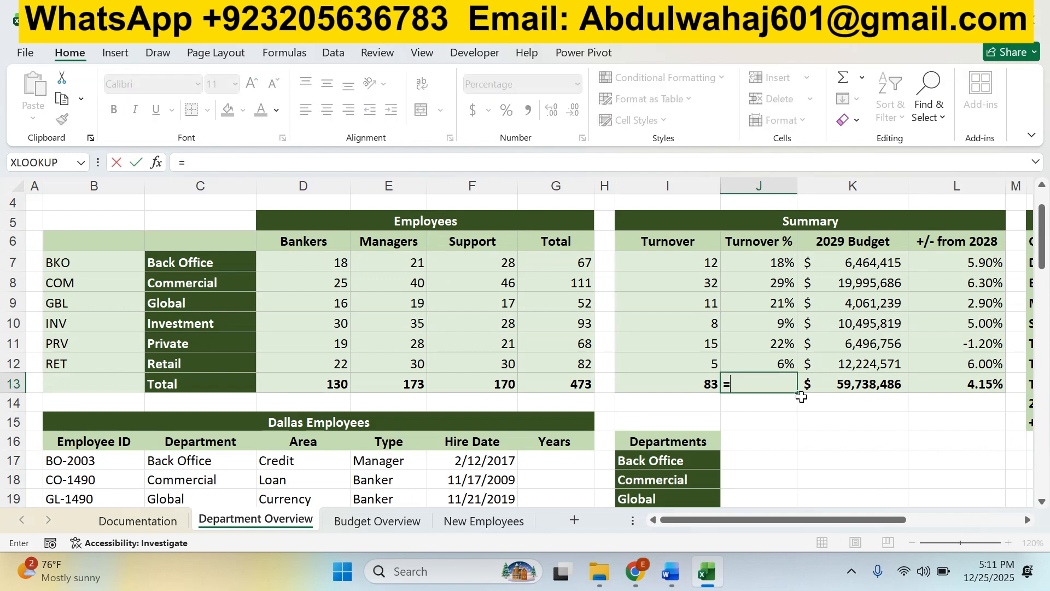
pyautogui.write('aver')
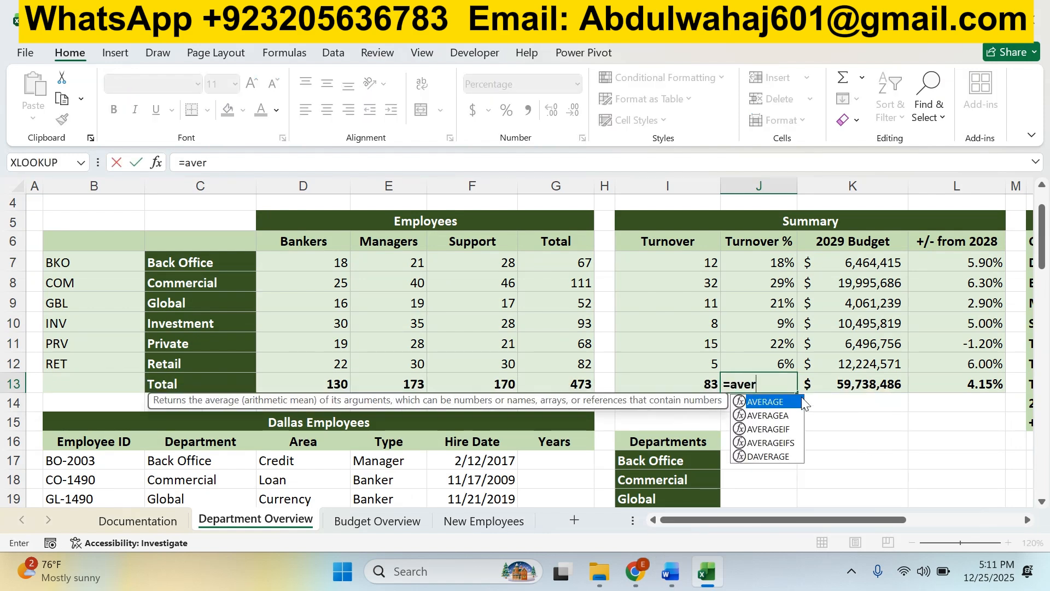
pyautogui.press('Tab')
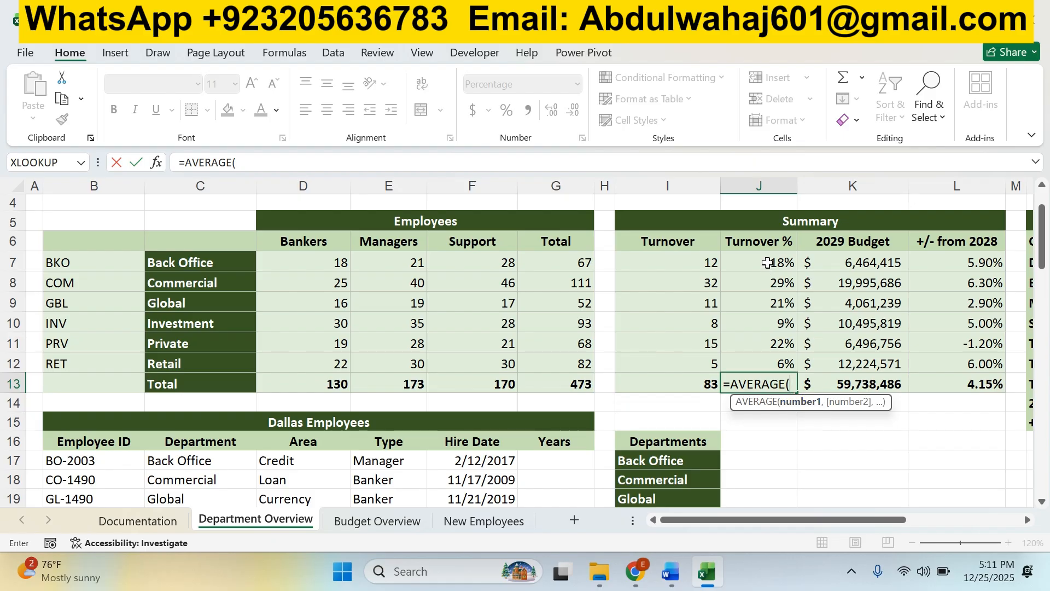
pyautogui.moveTo(768, 263); pyautogui.dragTo(782, 361)
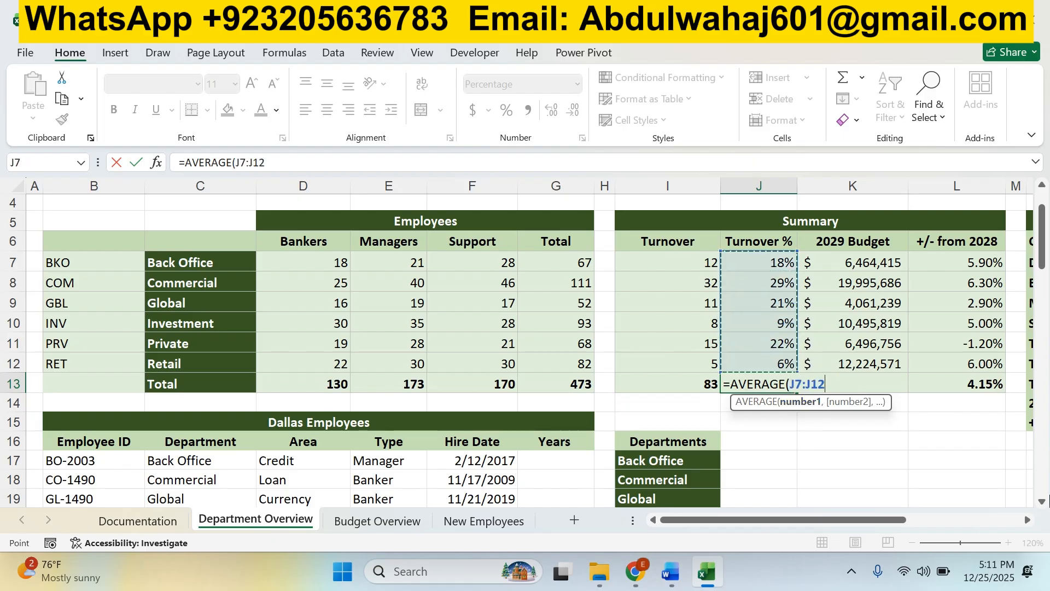